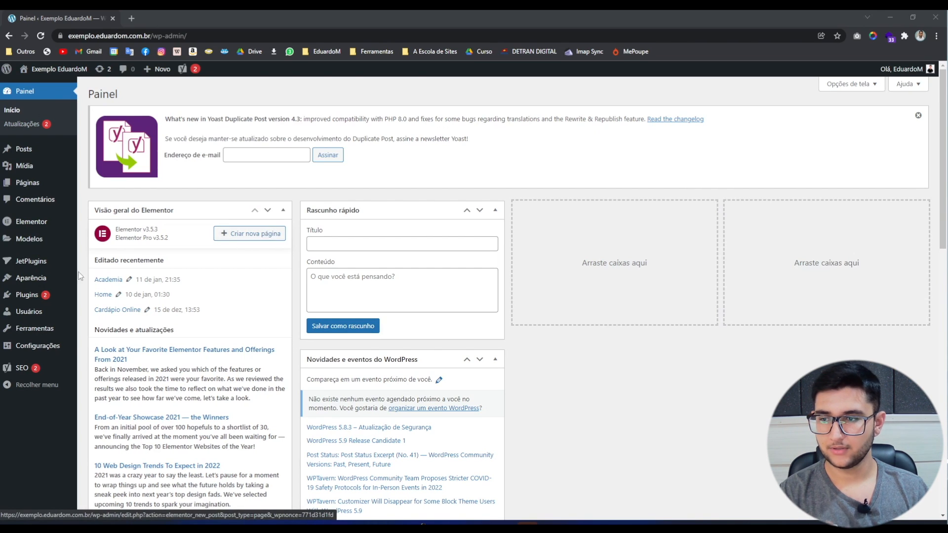
# Go to Plugins > Adicionar novo to browse installable plugins.
pyautogui.moveTo(24, 298)
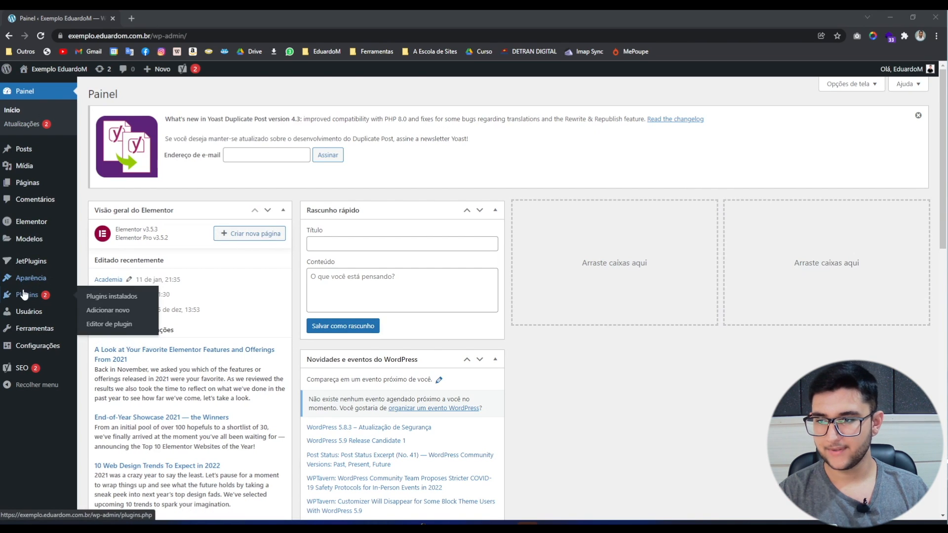
pyautogui.click(113, 316)
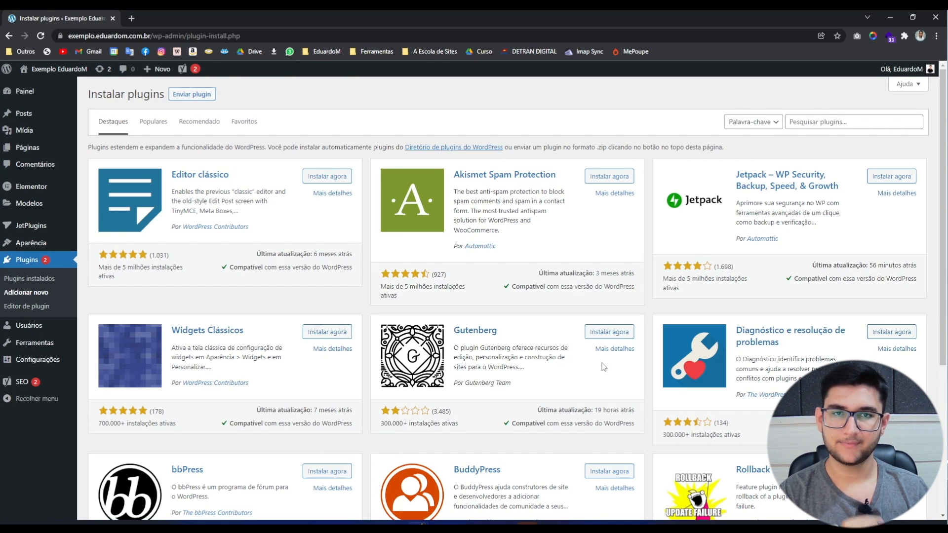
# Search for 'Essential Addons for Elementor', then install and activate it.
pyautogui.click(872, 128)
pyautogui.write('Essential Addons for Elementor')
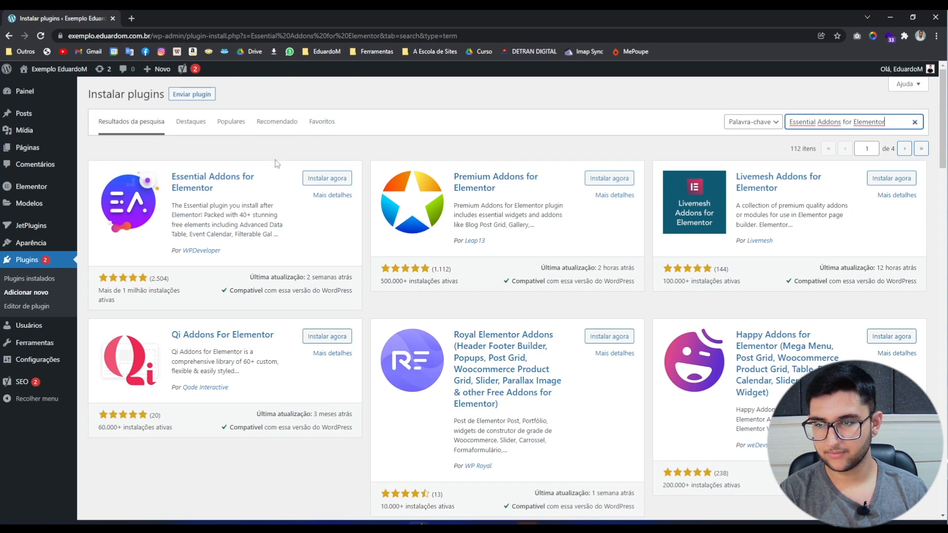
pyautogui.click(321, 180)
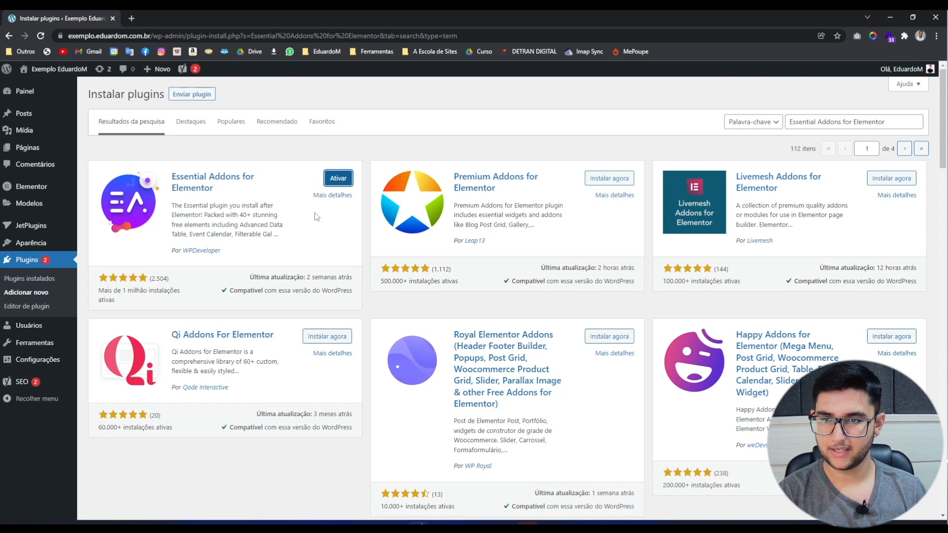
pyautogui.click(338, 182)
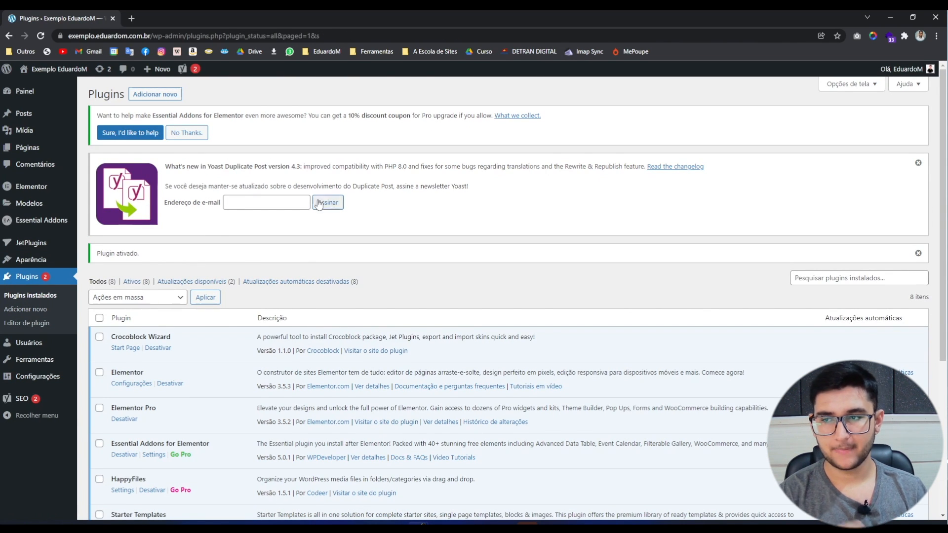
# From Páginas, open Academia in Elementor and as the live page in separate tabs.
pyautogui.click(22, 148)
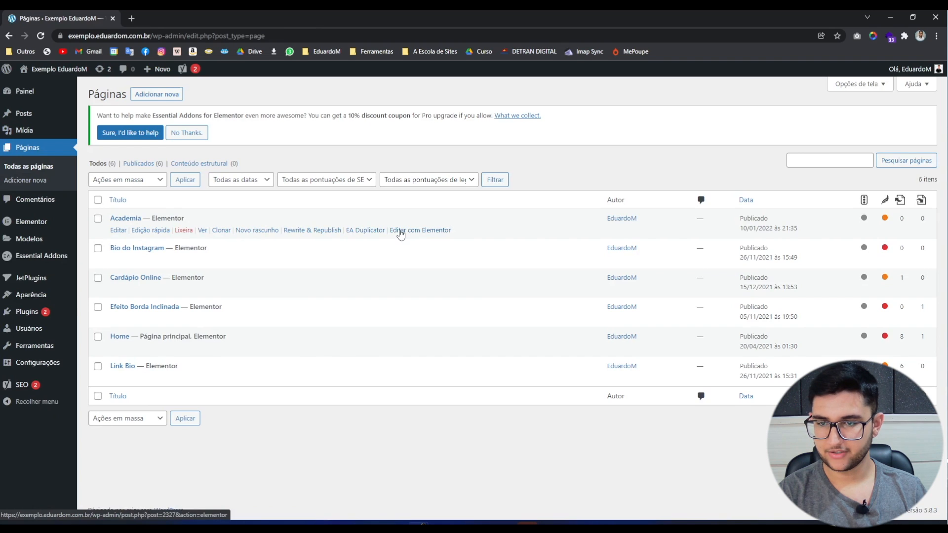
pyautogui.keyDown('ctrl'); pyautogui.click(404, 232); pyautogui.keyUp('ctrl')
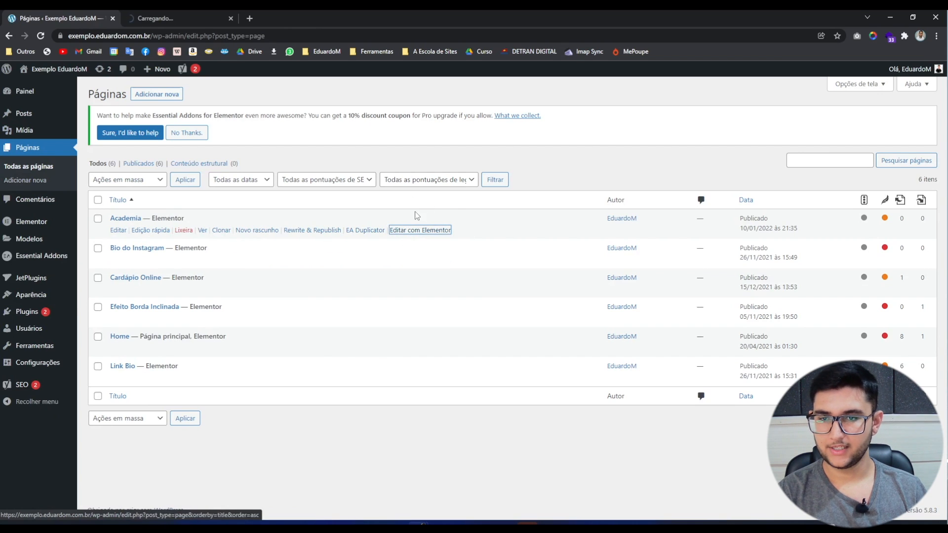
pyautogui.keyDown('ctrl'); pyautogui.click(202, 232); pyautogui.keyUp('ctrl')
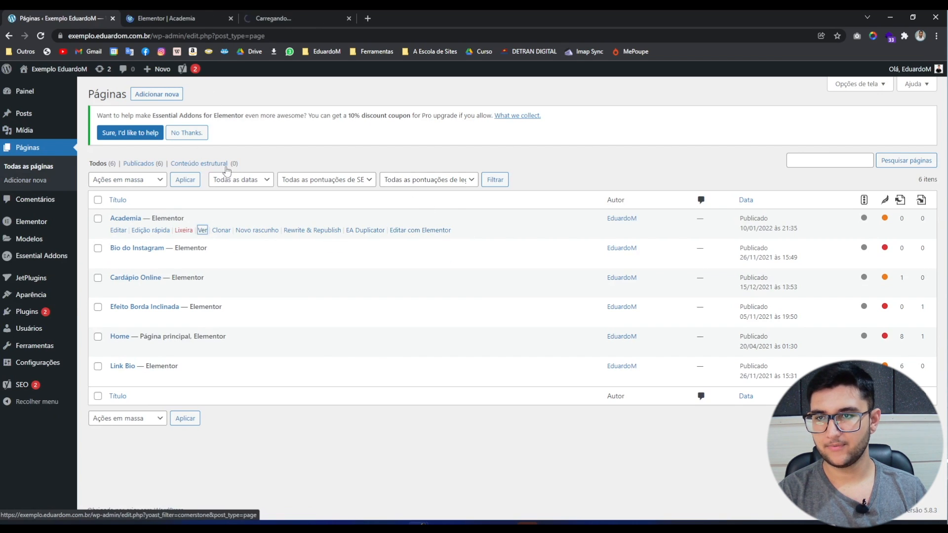
pyautogui.click(276, 19)
pyautogui.moveTo(277, 14); pyautogui.dragTo(167, 14)
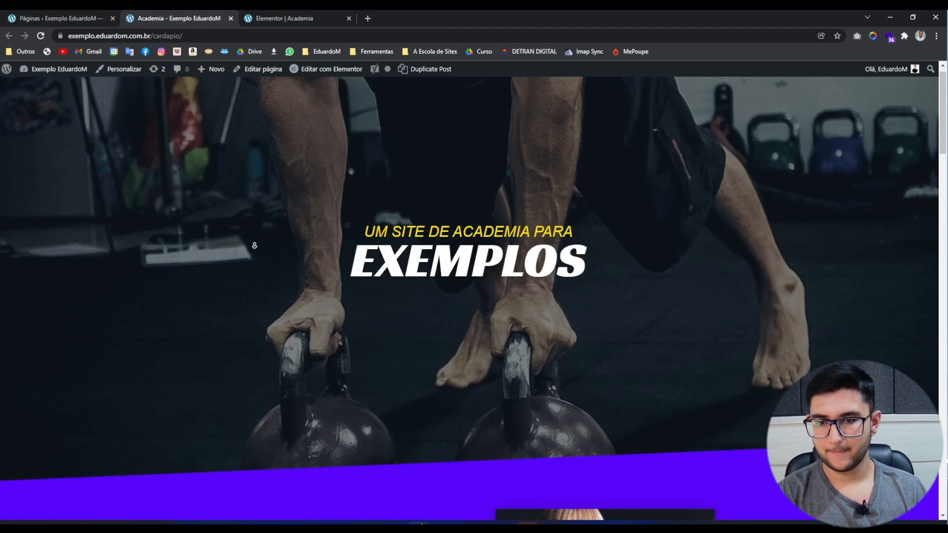
# Scroll the live Academia page to the trainer cards, then return to the Elementor | Academia tab.
pyautogui.scroll(-8, 255, 202)
pyautogui.scroll(-5, 257, 229)
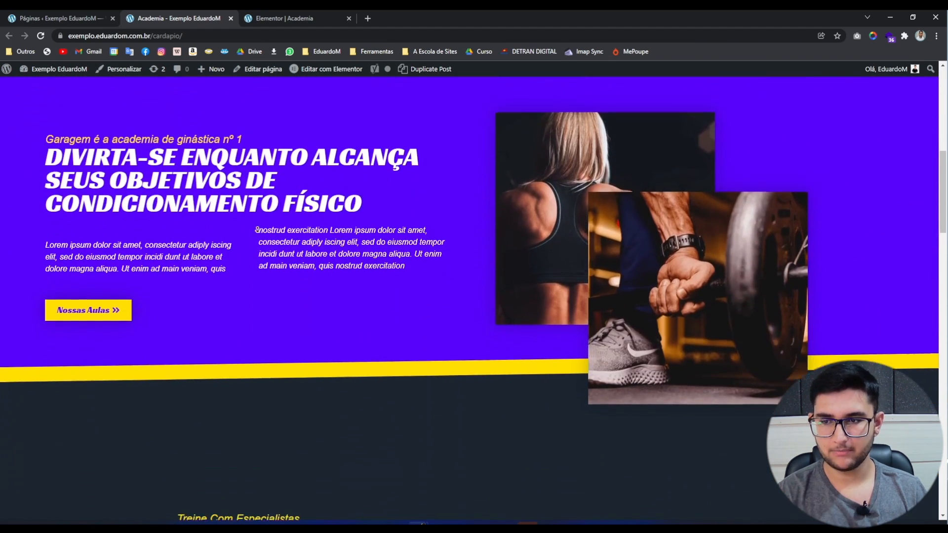
pyautogui.scroll(-4, 263, 247)
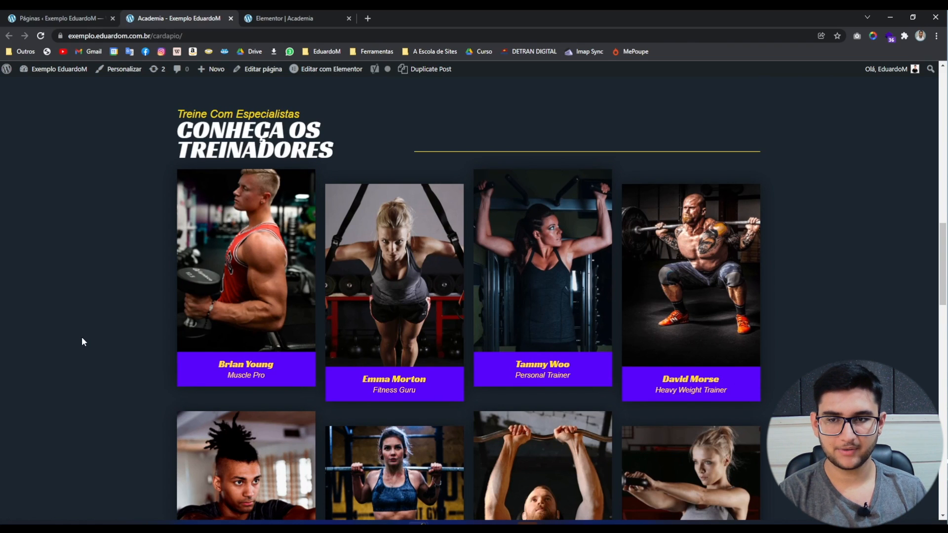
pyautogui.scroll(-10, 82, 337)
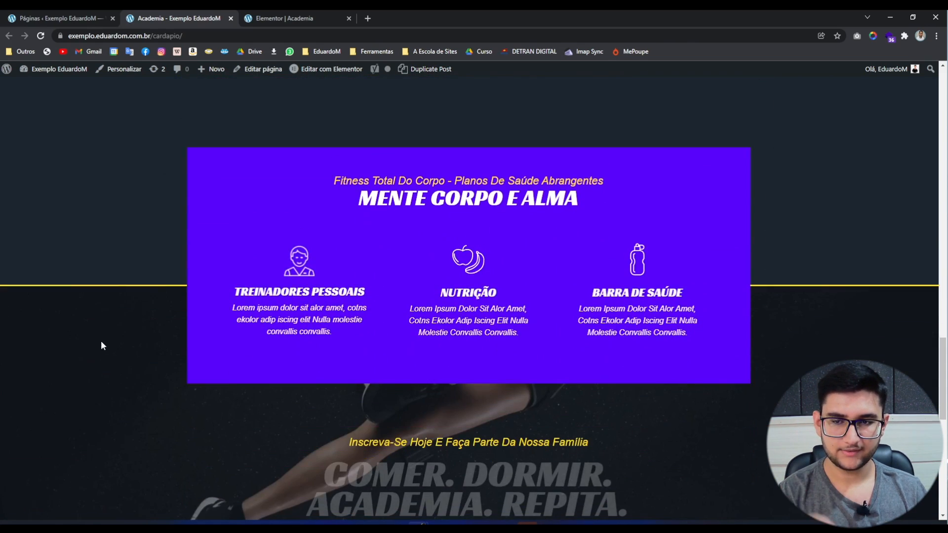
pyautogui.scroll(-5, 100, 341)
pyautogui.scroll(15, 96, 347)
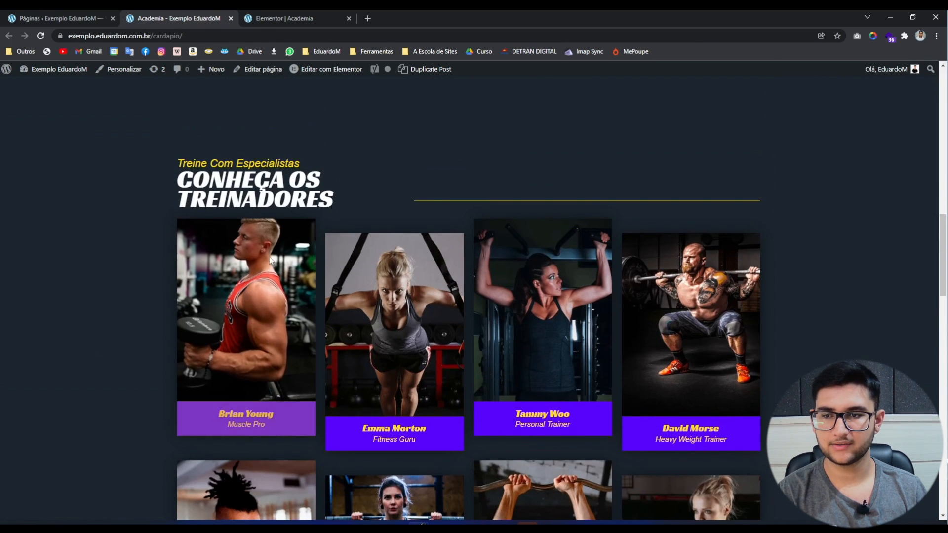
pyautogui.click(285, 15)
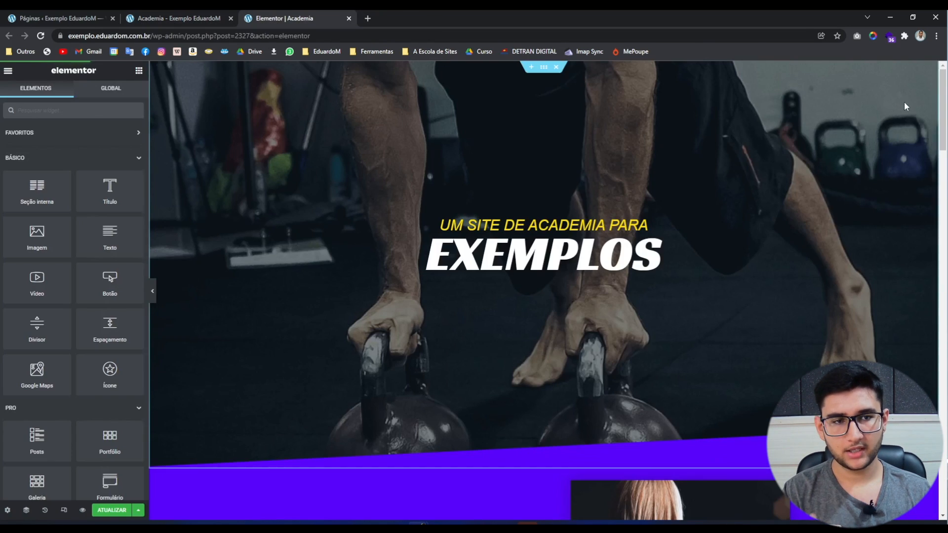
# Scroll to Conheça os Treinadores and drag a Tooltip widget into the first trainer column.
pyautogui.moveTo(943, 91); pyautogui.dragTo(943, 236)
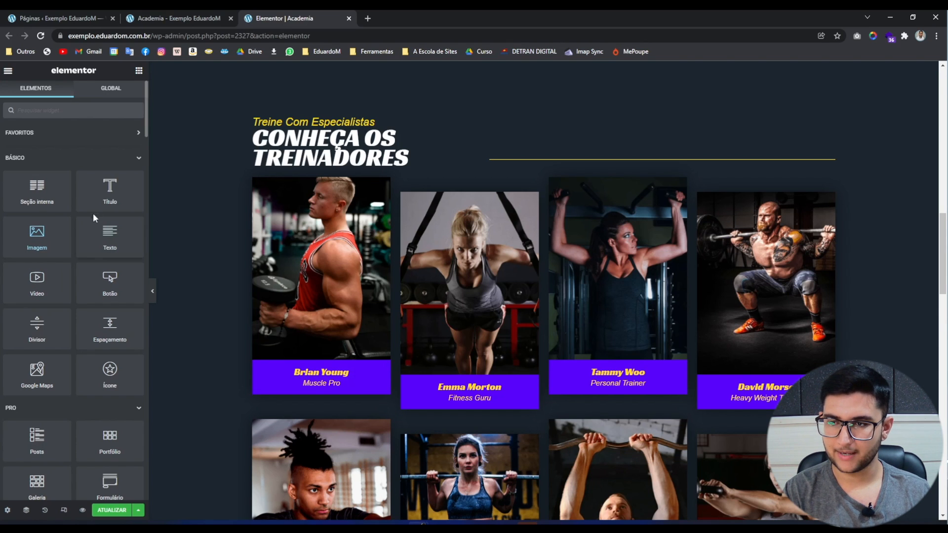
pyautogui.scroll(-7, 15, 375)
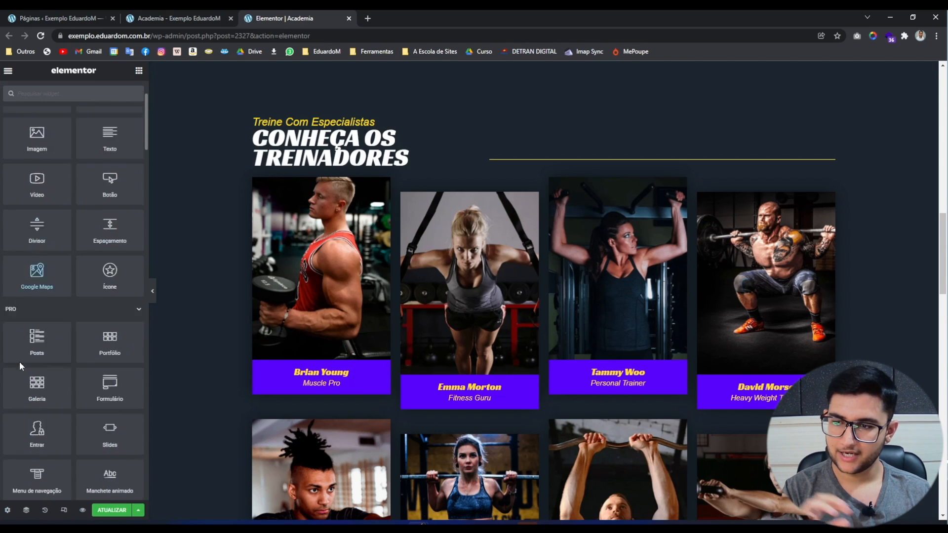
pyautogui.scroll(-10, 11, 382)
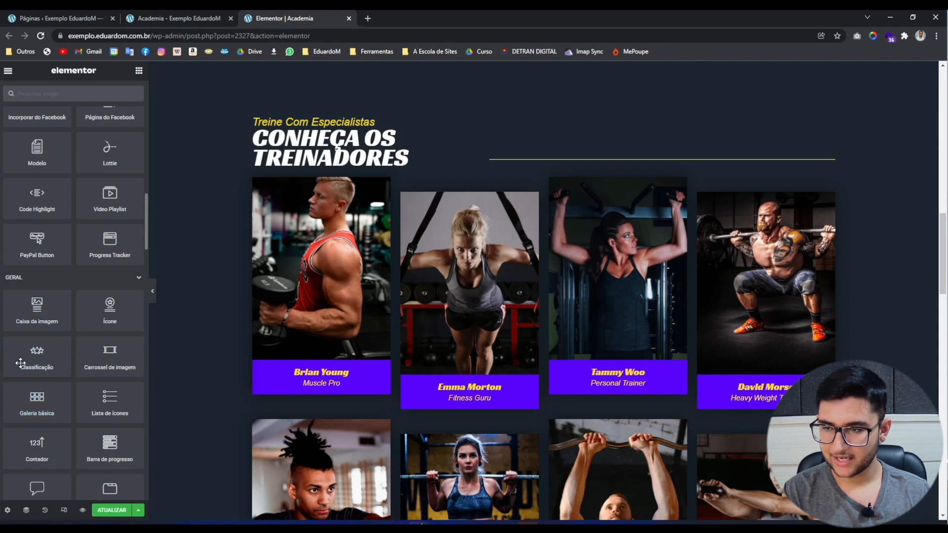
pyautogui.scroll(-8, 59, 374)
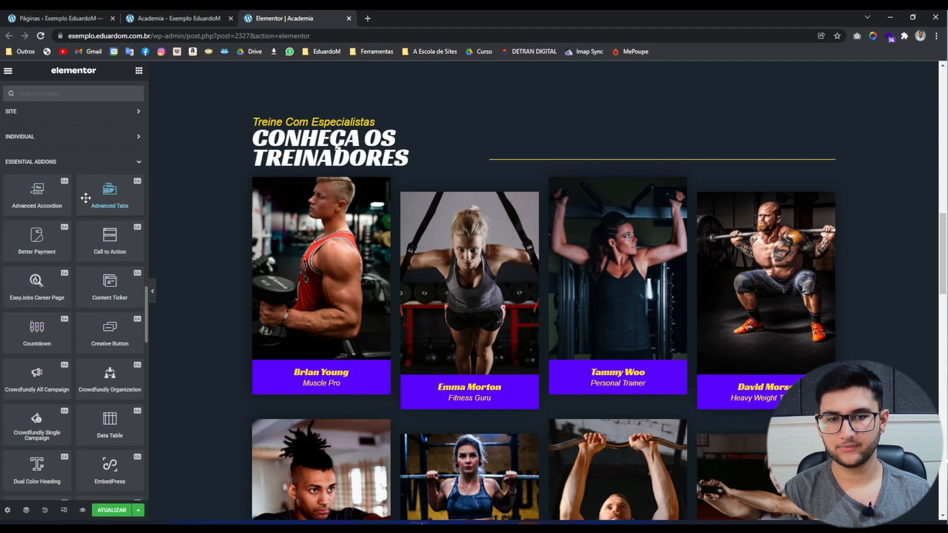
pyautogui.scroll(-5, 79, 247)
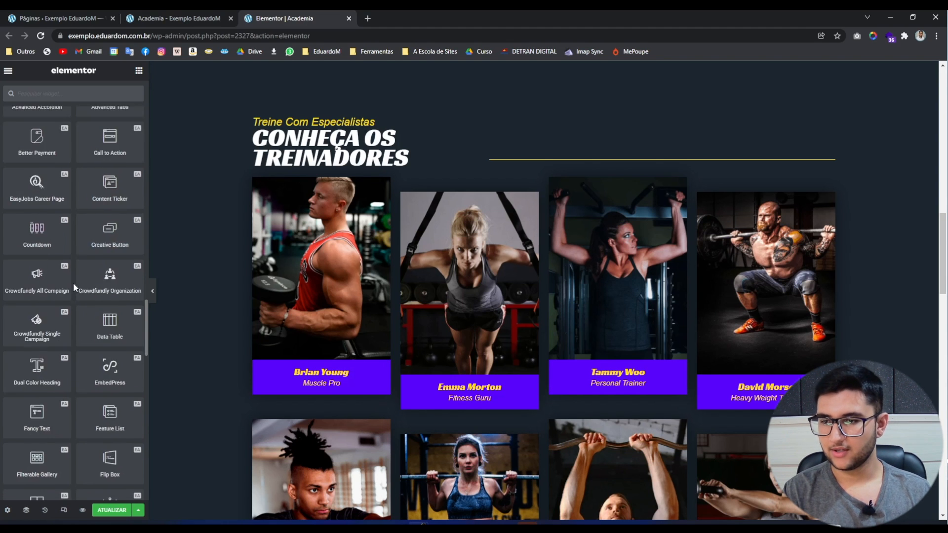
pyautogui.scroll(-4, 68, 321)
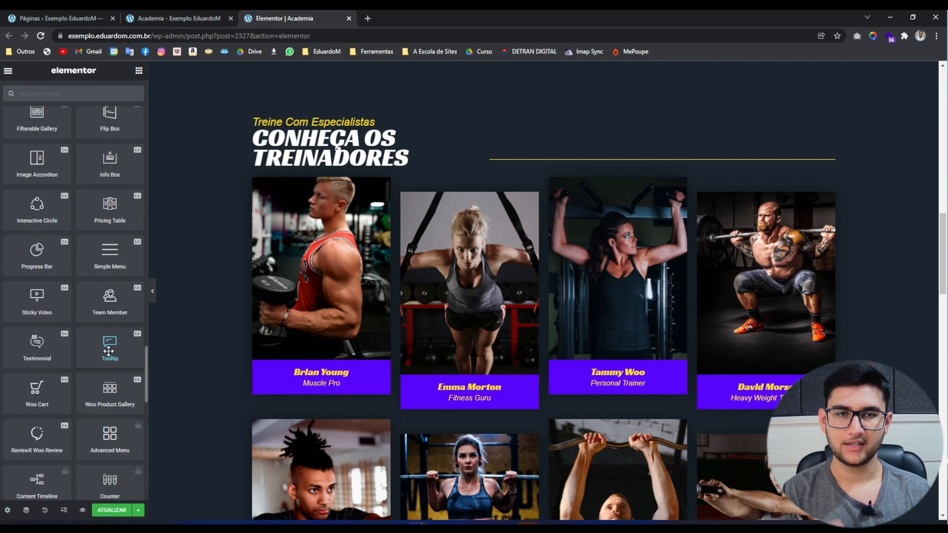
pyautogui.moveTo(109, 351); pyautogui.dragTo(276, 198)
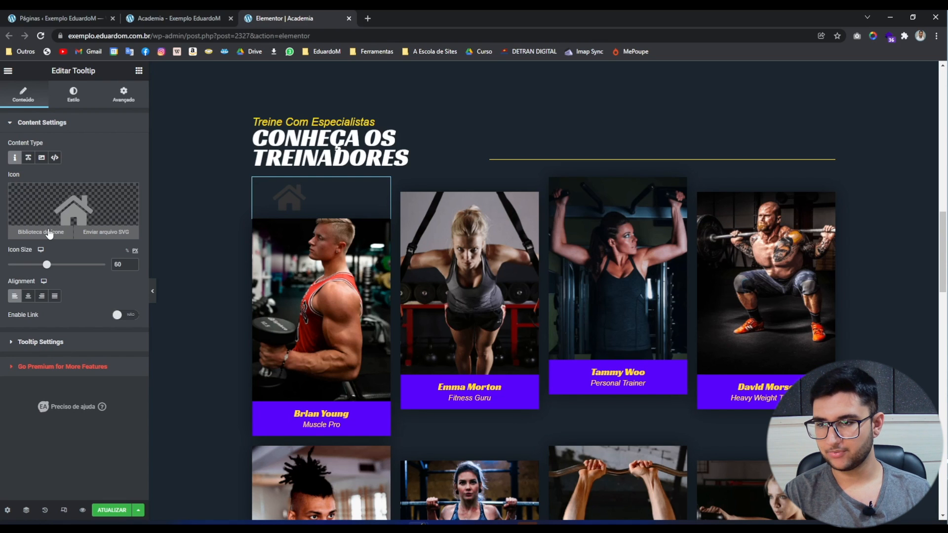
# Enlarge the tooltip icon to 106 and replace it with the Hiking icon.
pyautogui.moveTo(47, 264); pyautogui.dragTo(76, 265)
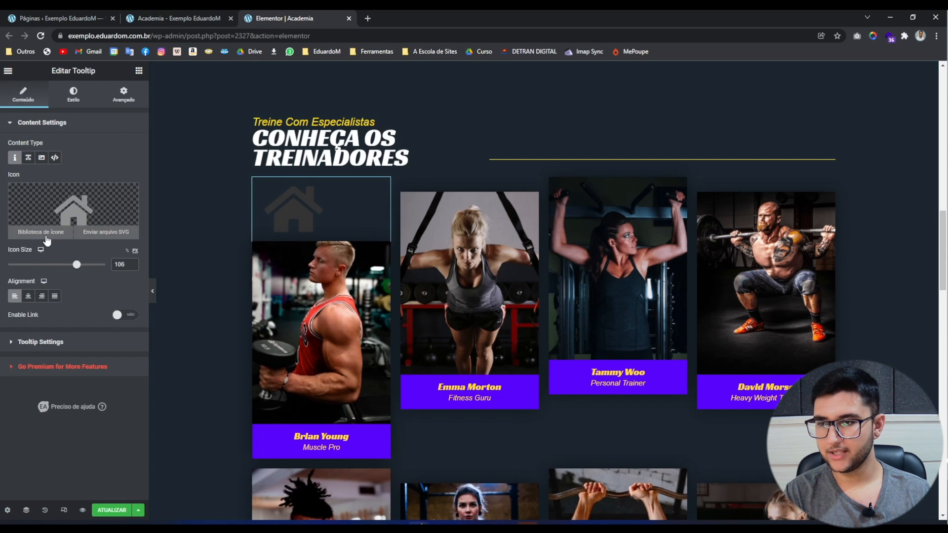
pyautogui.click(47, 240)
pyautogui.click(378, 200)
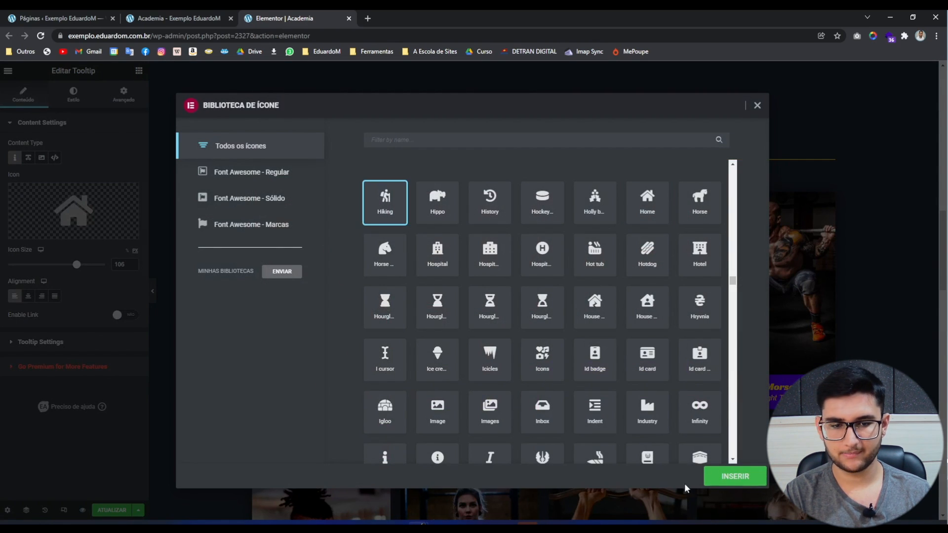
pyautogui.click(726, 476)
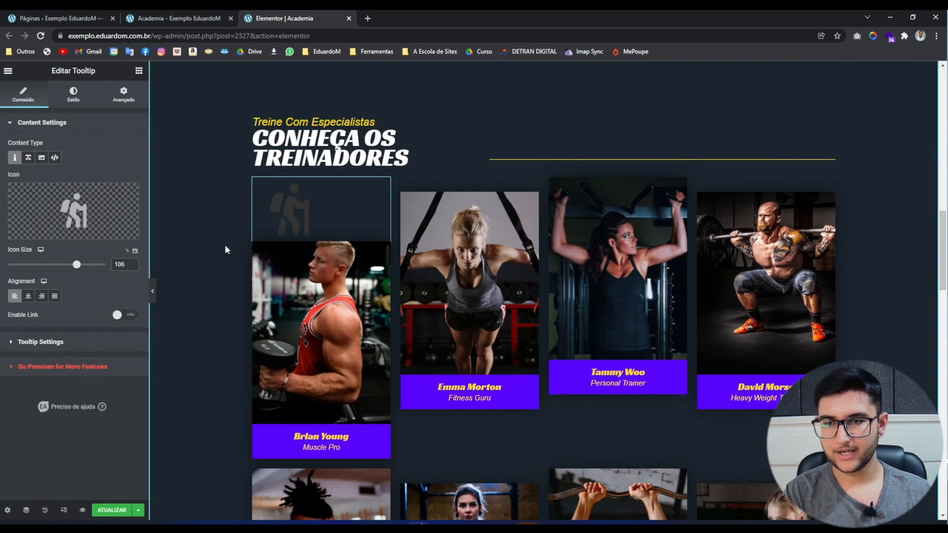
# Switch the tooltip's content type to Text, showing 'Hover Me!'.
pyautogui.moveTo(285, 225)
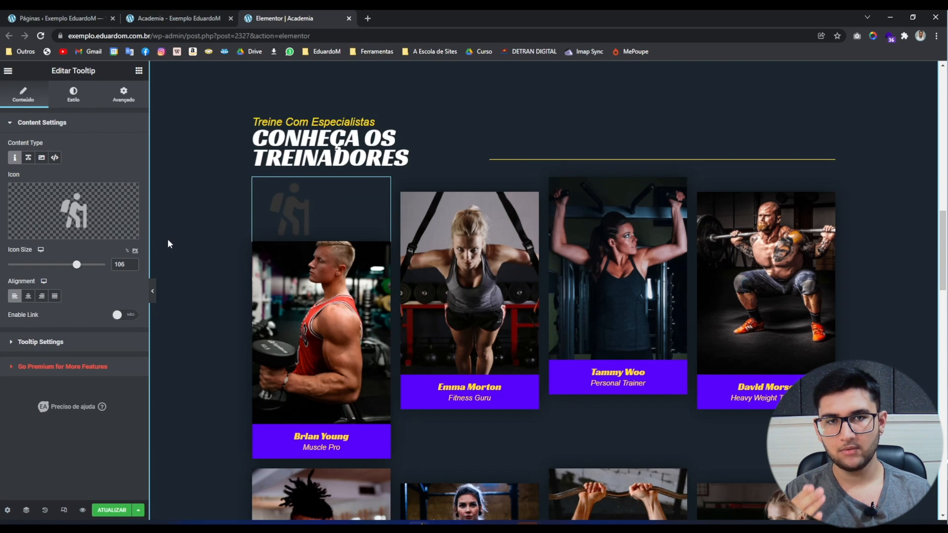
pyautogui.click(29, 158)
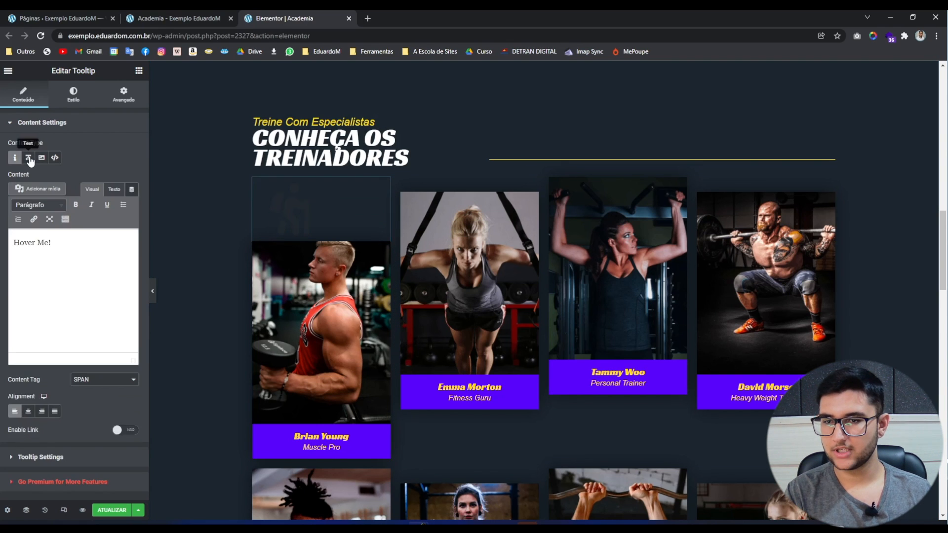
pyautogui.click(64, 256)
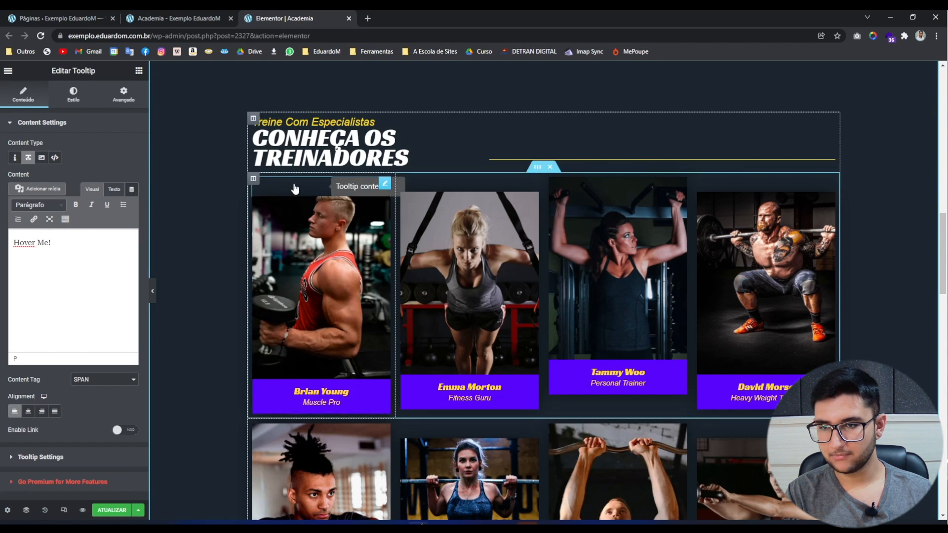
pyautogui.click(68, 94)
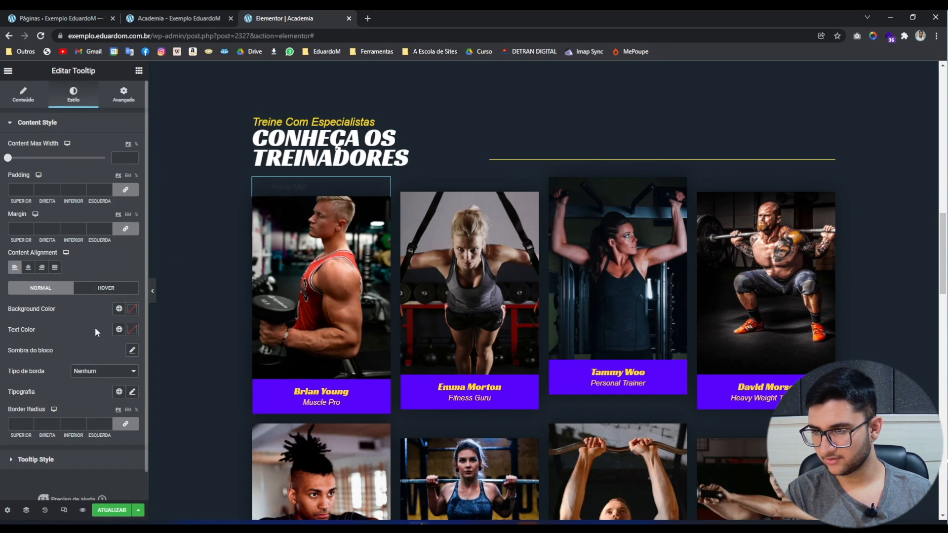
# Make the 'Hover Me!' tooltip text white.
pyautogui.click(132, 329)
pyautogui.click(19, 366)
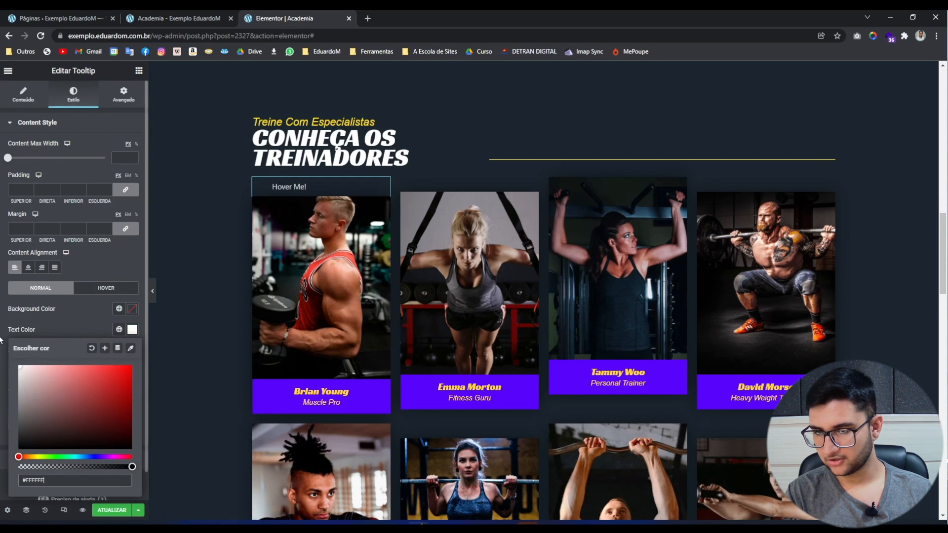
pyautogui.click(34, 102)
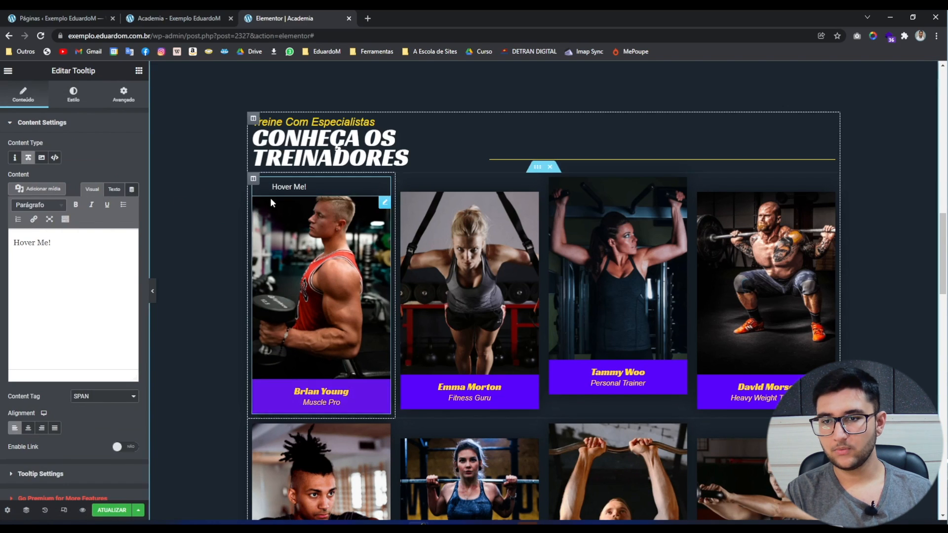
# Try the Shortcode content type, then set the tooltip content type to Image.
pyautogui.moveTo(283, 196)
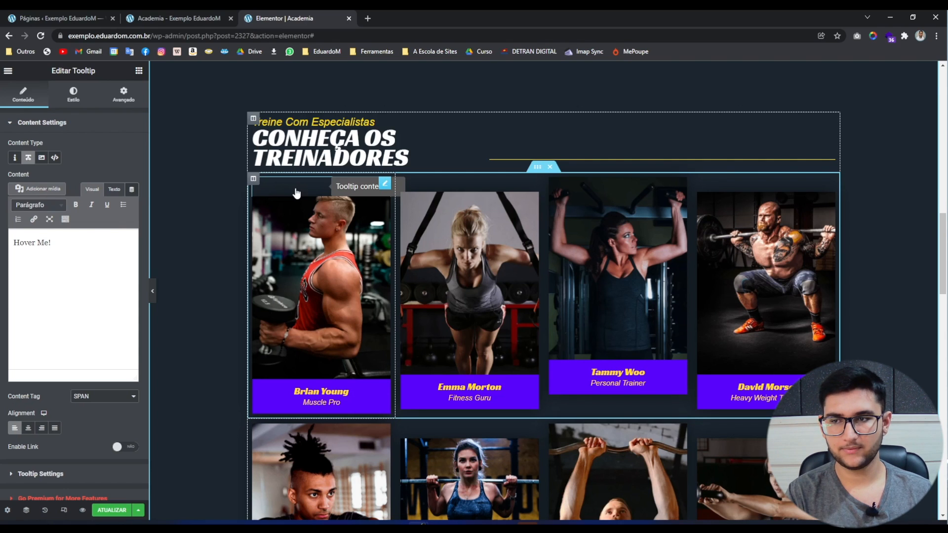
pyautogui.click(41, 158)
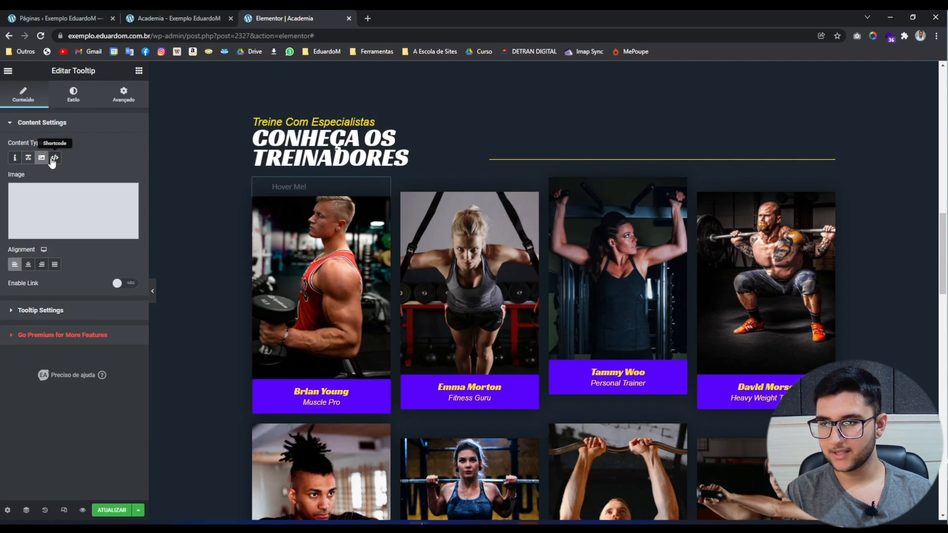
pyautogui.click(54, 159)
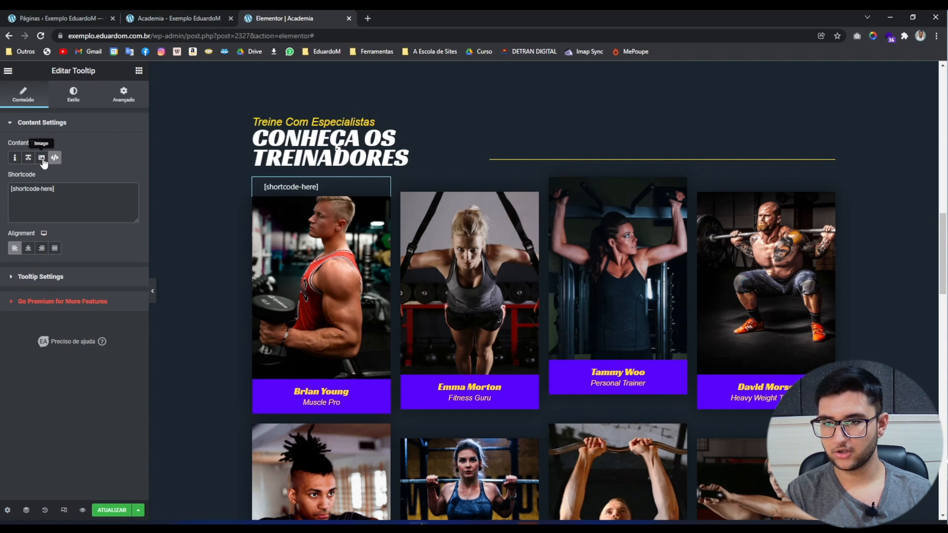
pyautogui.moveTo(292, 193)
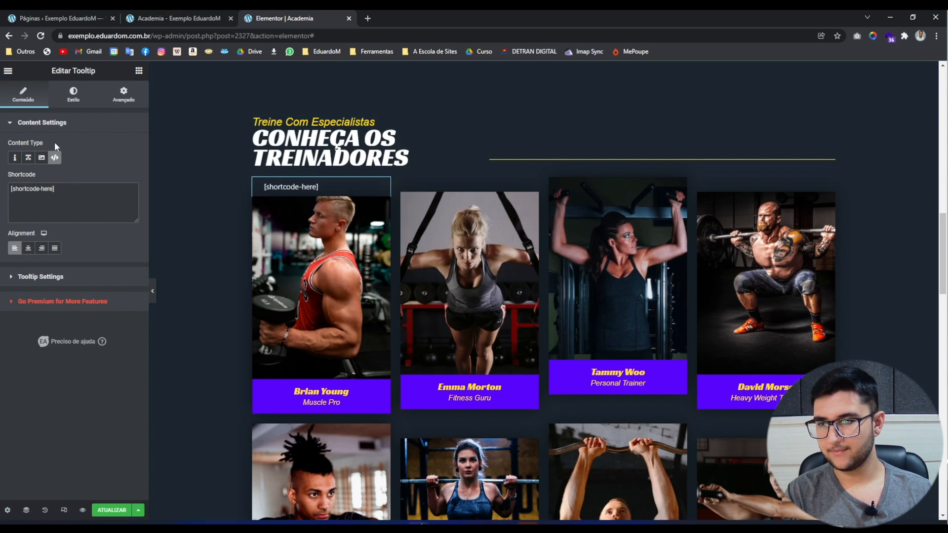
pyautogui.click(41, 158)
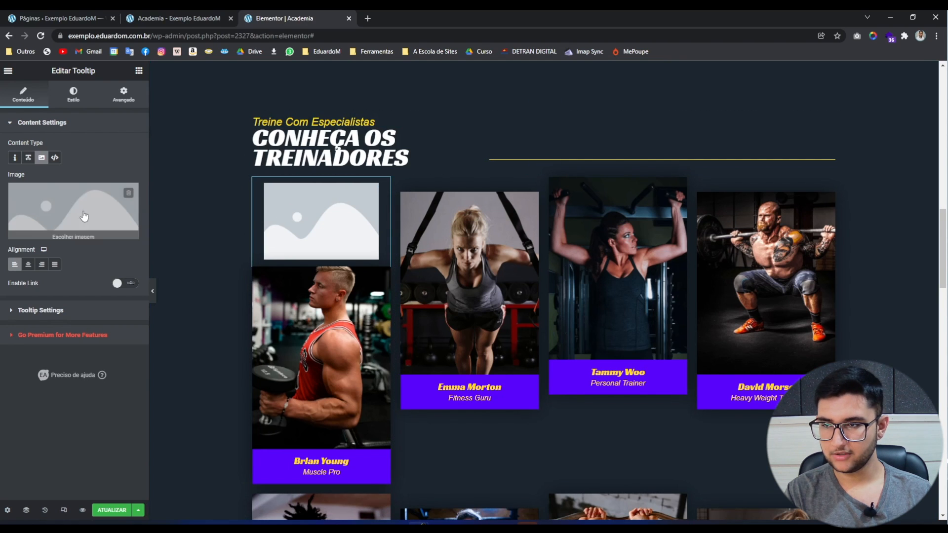
# Set the tooltip image to the TITANS trainer photo 20.png from the Media Library.
pyautogui.click(43, 206)
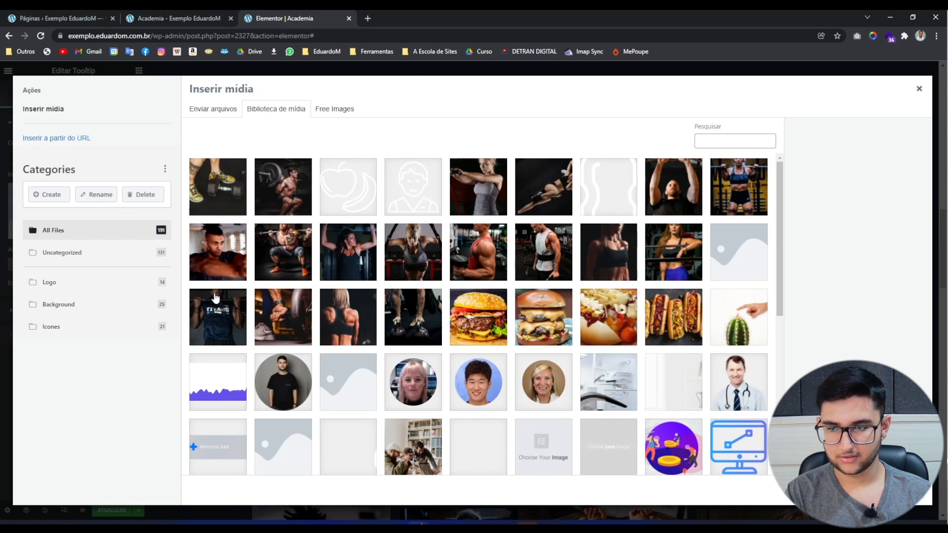
pyautogui.click(217, 318)
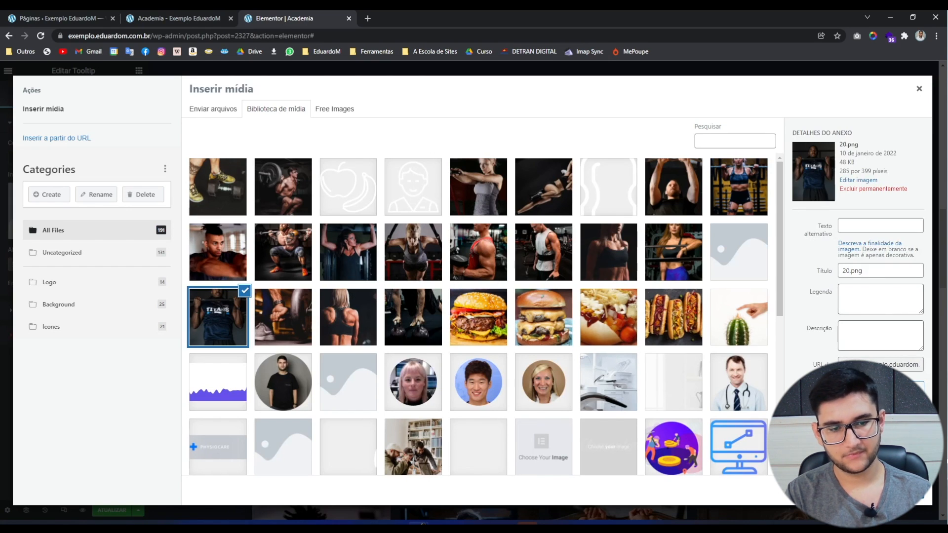
pyautogui.click(896, 490)
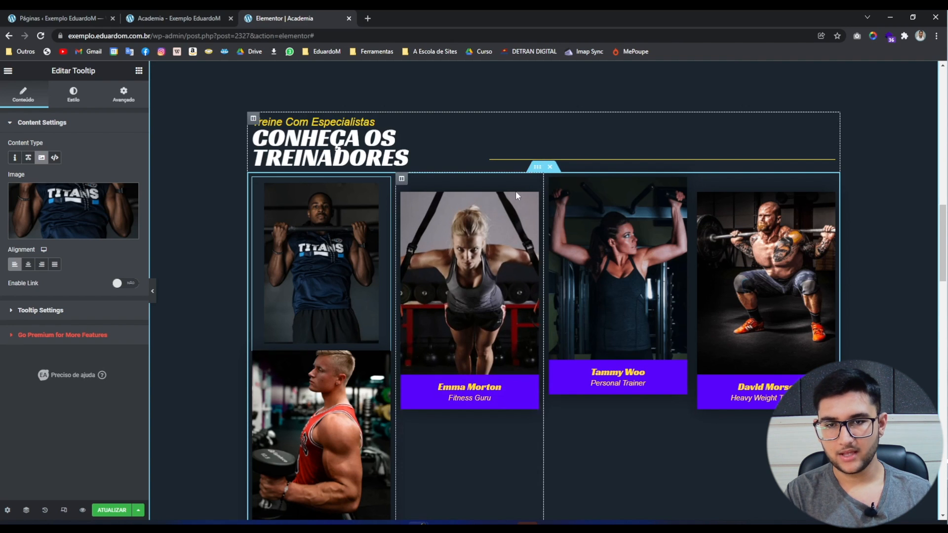
pyautogui.rightClick(536, 173)
pyautogui.click(548, 194)
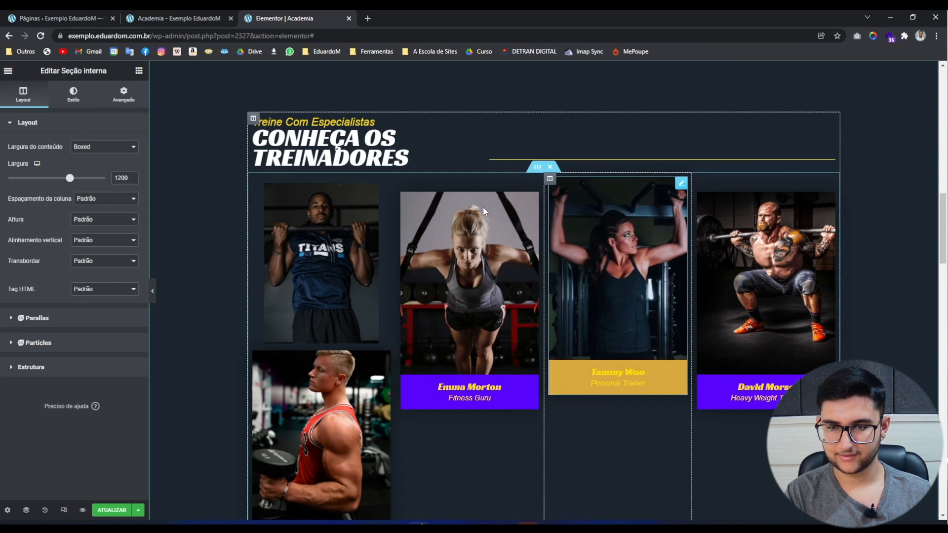
pyautogui.scroll(-3, 305, 272)
pyautogui.rightClick(346, 284)
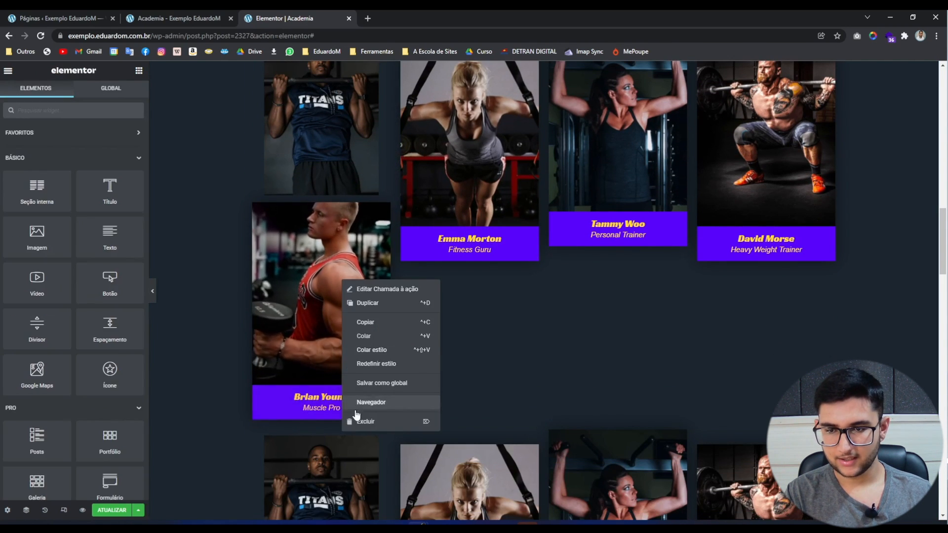
pyautogui.click(355, 417)
pyautogui.scroll(3, 474, 250)
pyautogui.rightClick(474, 250)
pyautogui.click(494, 385)
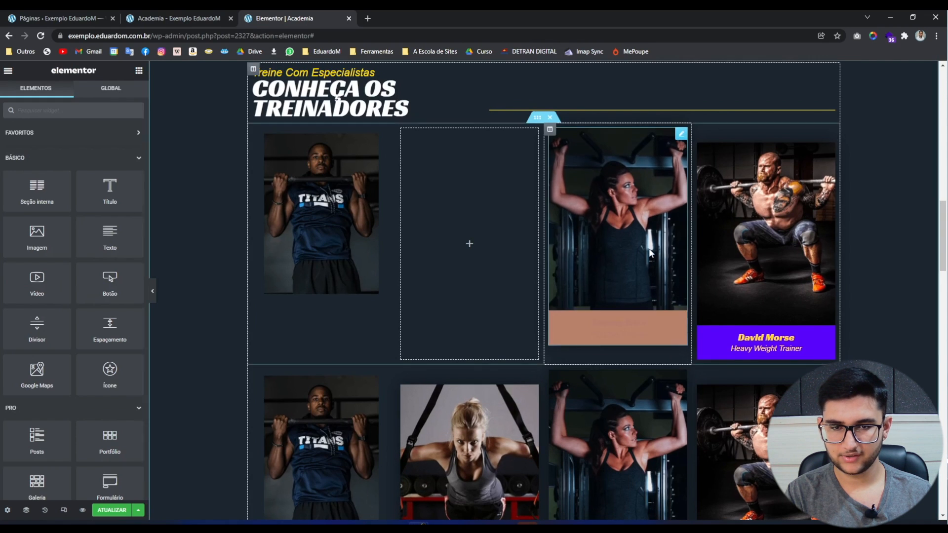
pyautogui.rightClick(649, 249)
pyautogui.click(666, 395)
pyautogui.rightClick(783, 248)
pyautogui.click(800, 380)
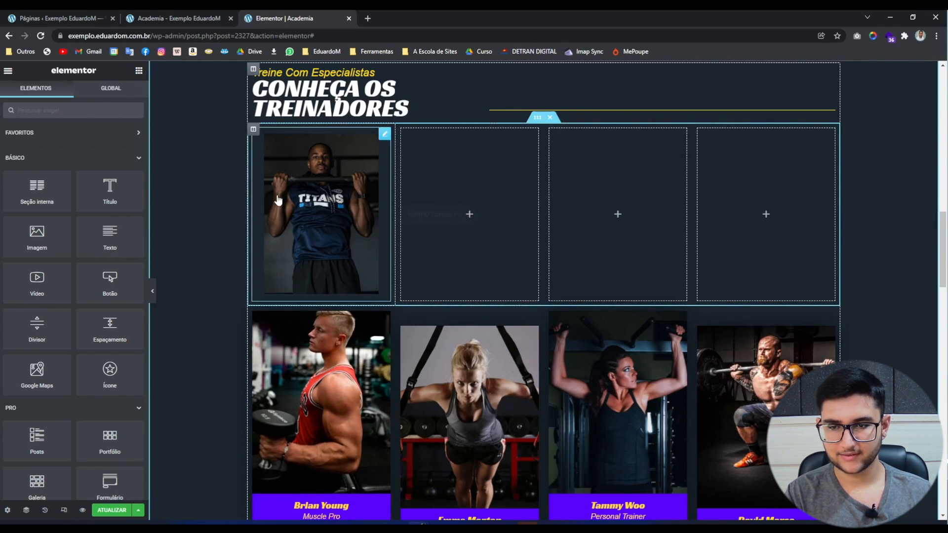
pyautogui.scroll(-2, 560, 381)
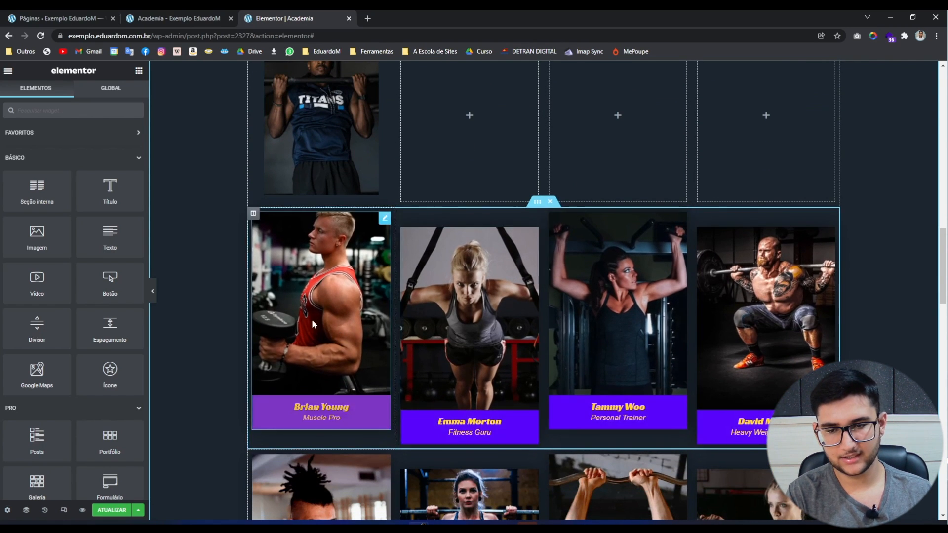
pyautogui.scroll(3, 414, 277)
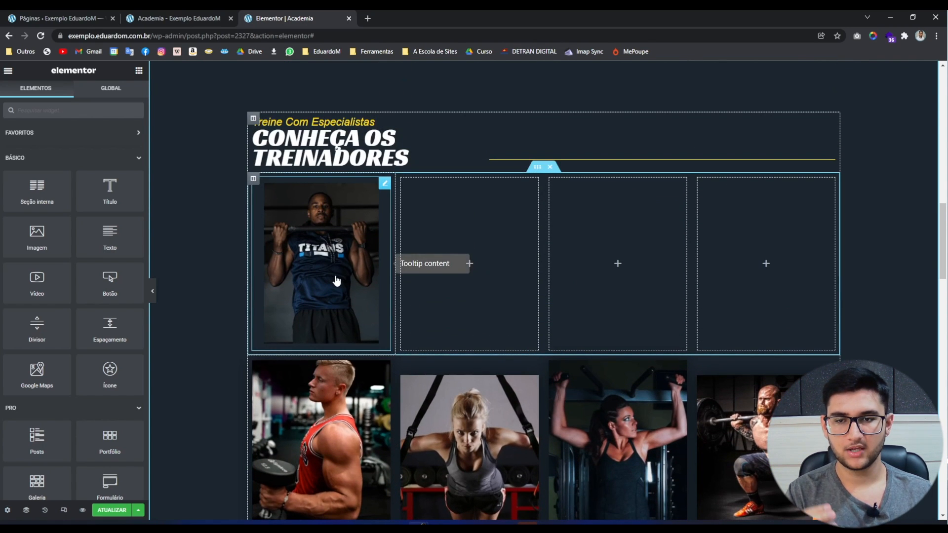
# Select the TITANS tooltip widget and try Enable Link with #test, leaving linking off.
pyautogui.click(342, 280)
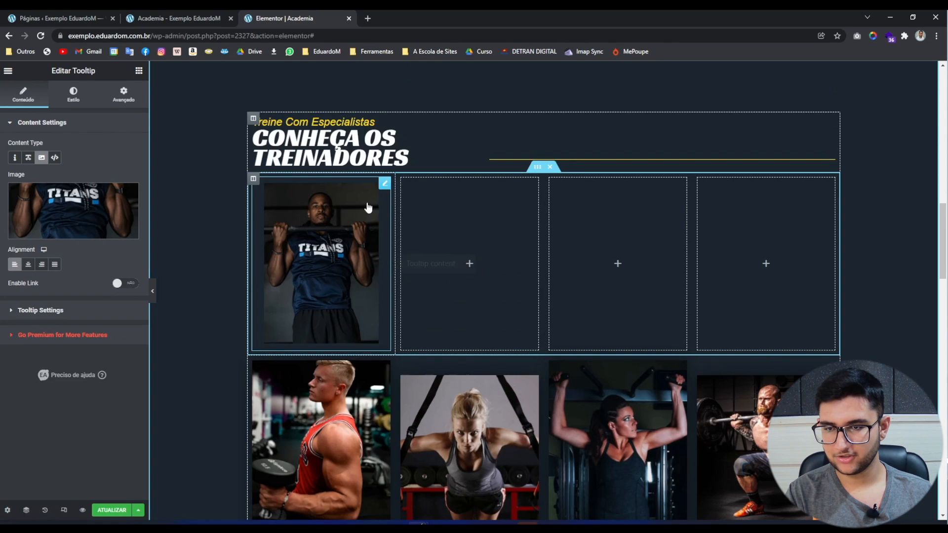
pyautogui.click(127, 283)
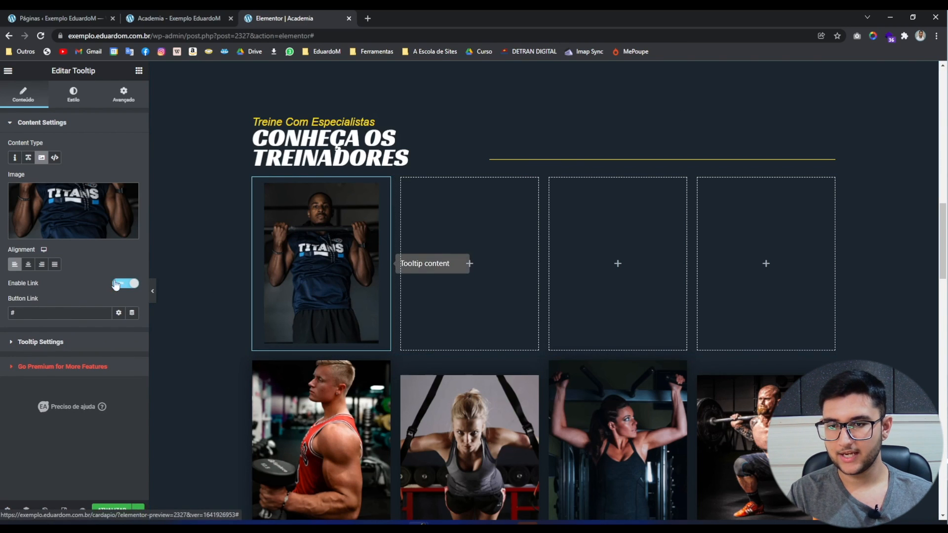
pyautogui.click(129, 285)
pyautogui.moveTo(326, 269)
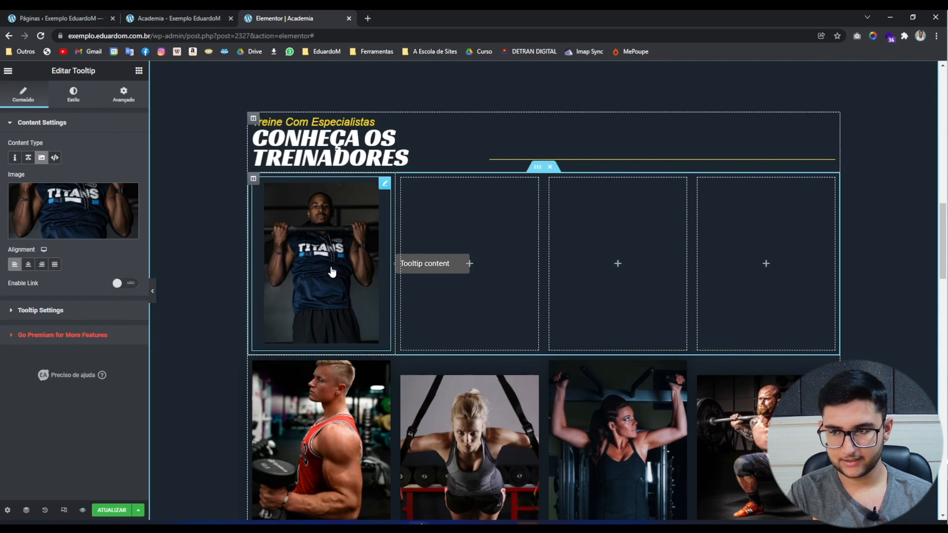
pyautogui.click(129, 283)
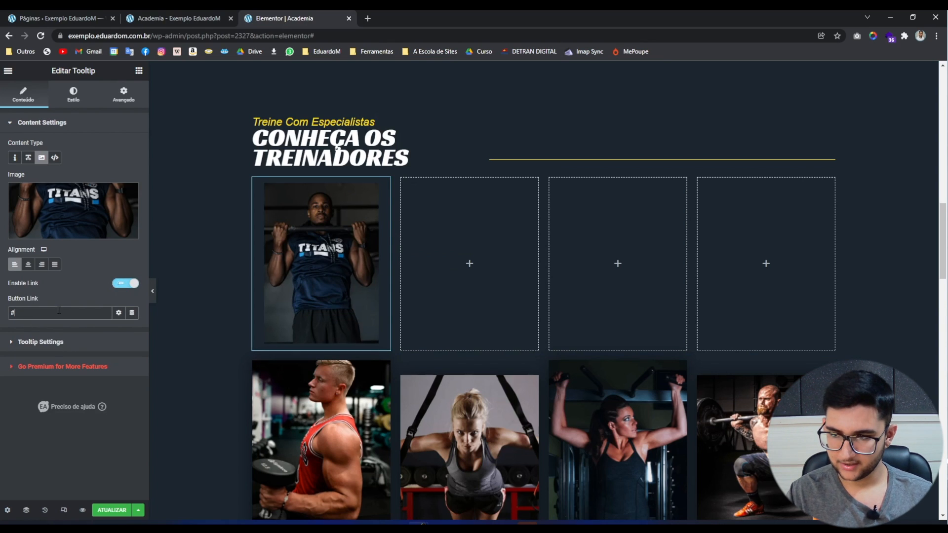
pyautogui.write('test')
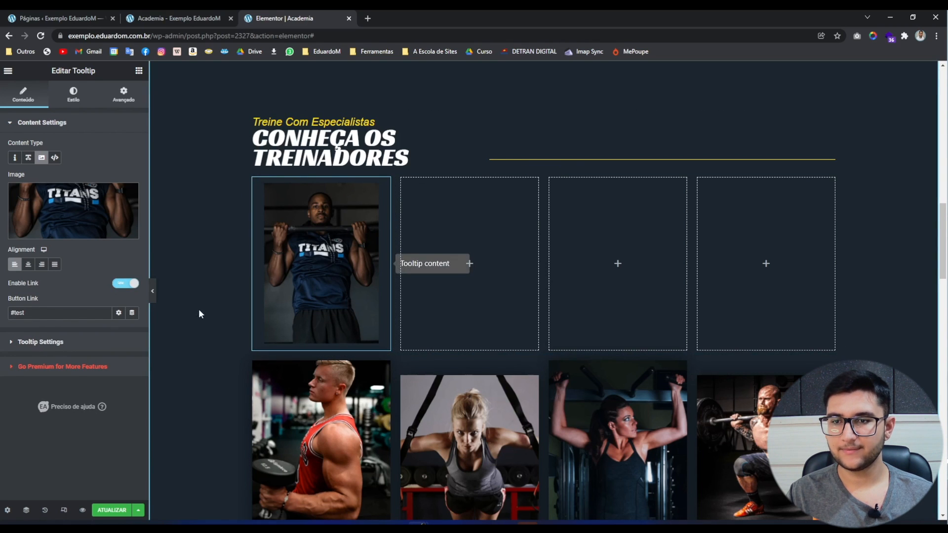
pyautogui.click(131, 288)
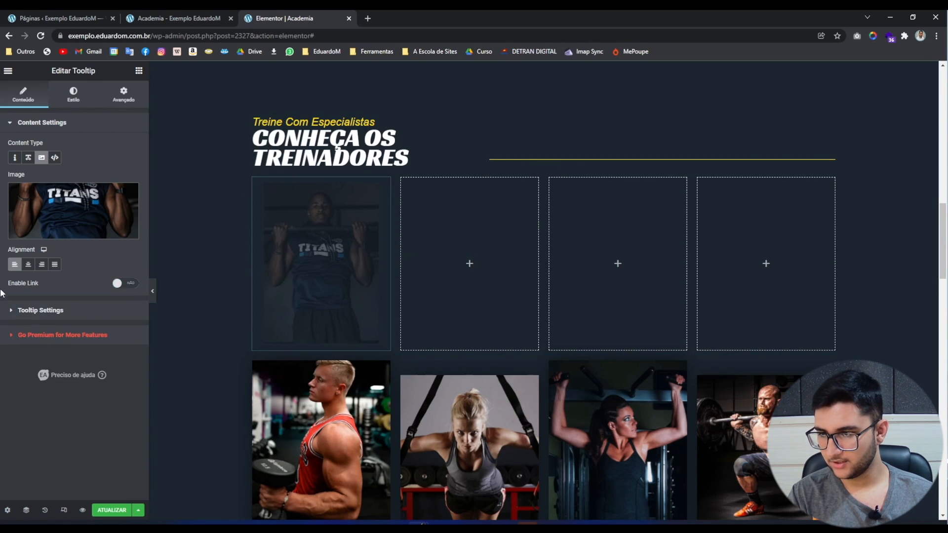
pyautogui.click(47, 315)
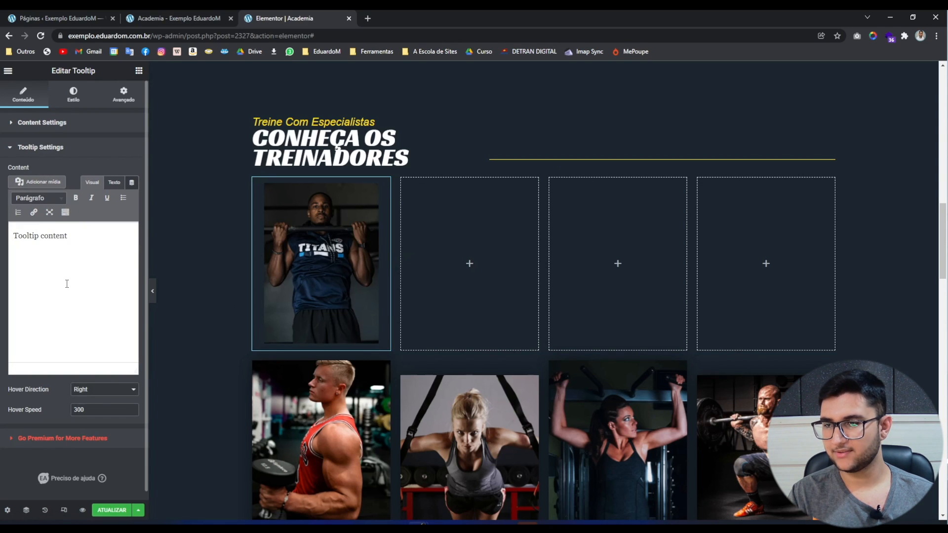
# Replace the 'Tooltip content' placeholder text with the first trainer's name.
pyautogui.tripleClick(70, 256)
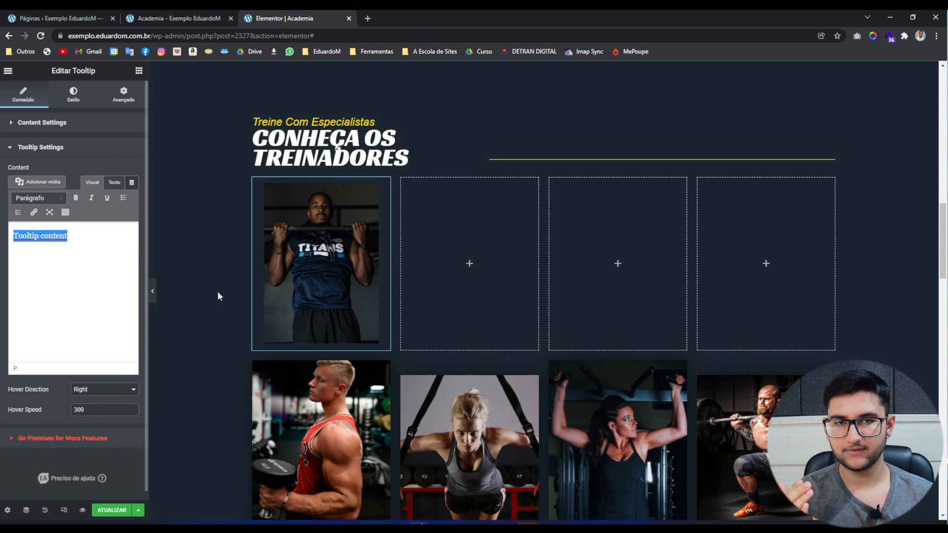
pyautogui.scroll(-4, 197, 306)
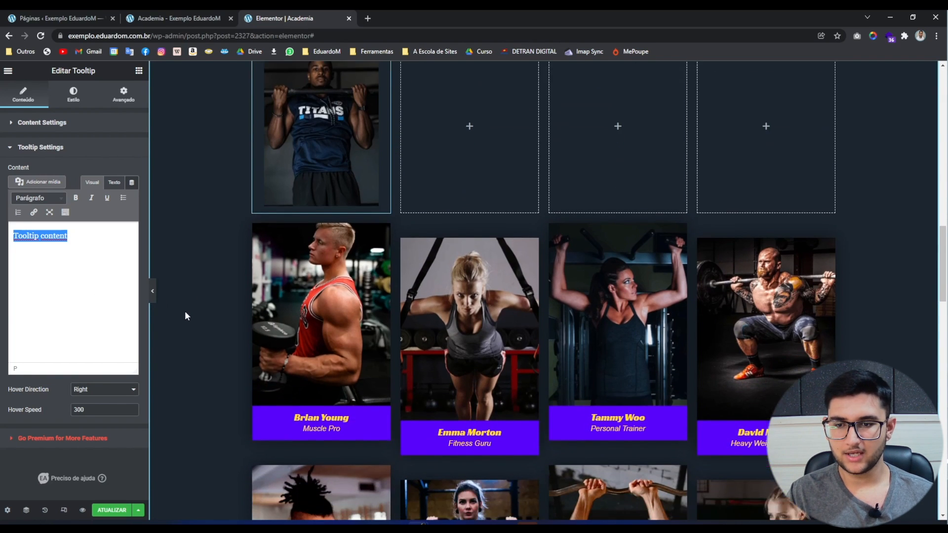
pyautogui.scroll(1, 263, 354)
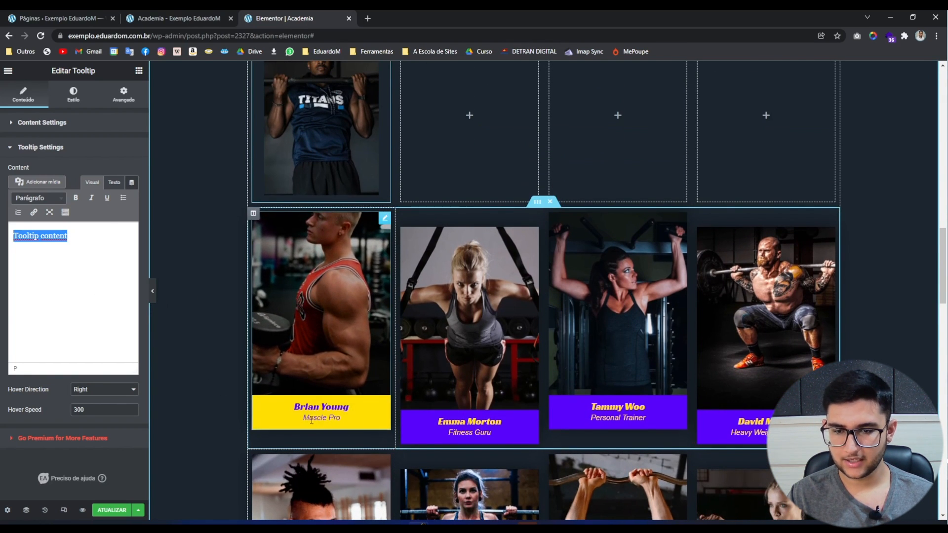
pyautogui.scroll(3, 322, 419)
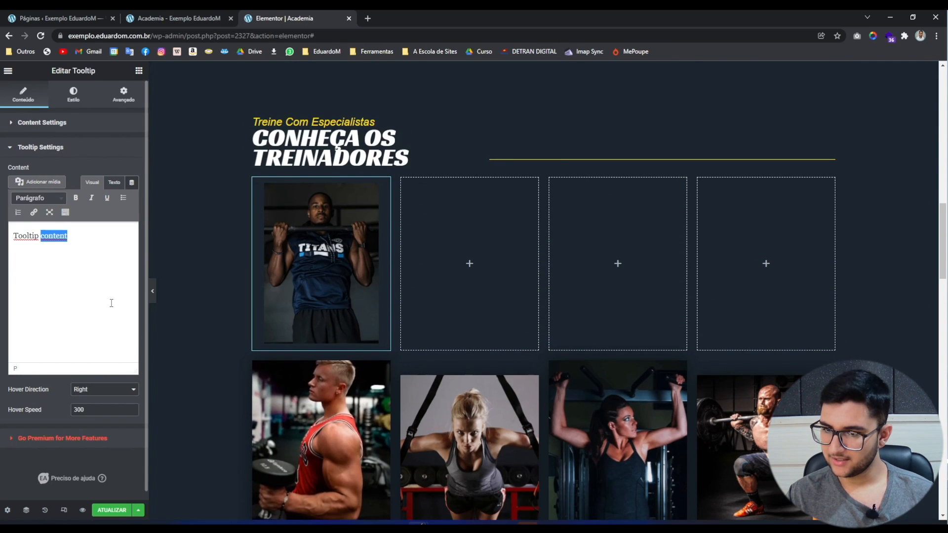
pyautogui.write('B')
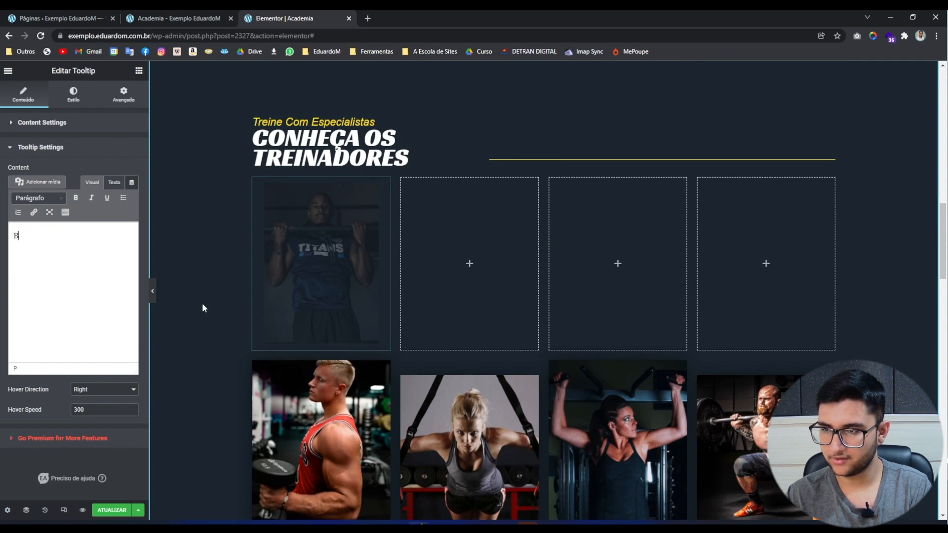
pyautogui.scroll(-2, 269, 390)
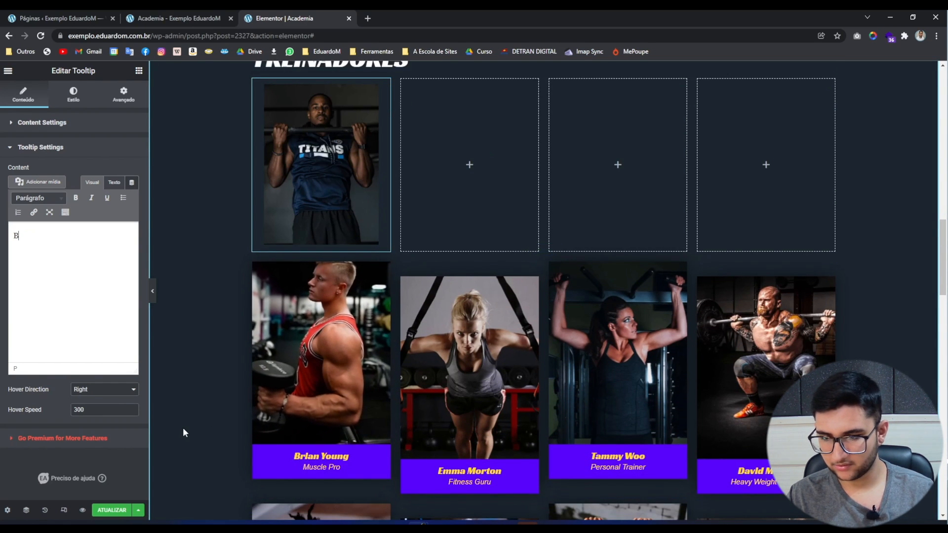
pyautogui.write('ri')
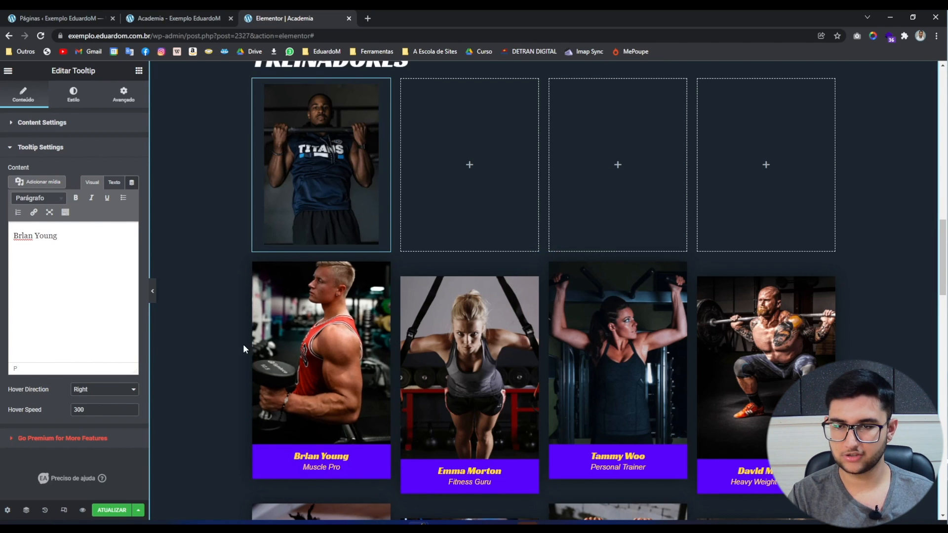
pyautogui.scroll(1, 221, 350)
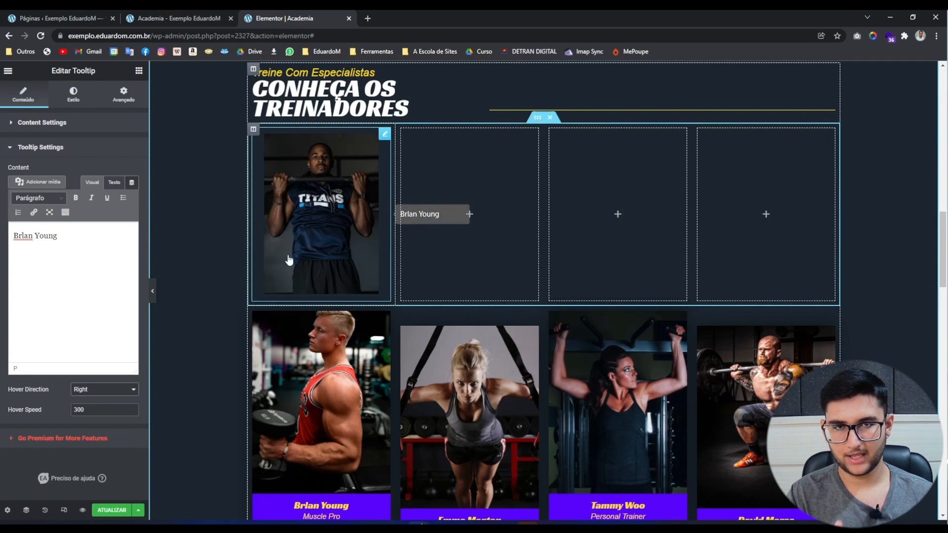
pyautogui.click(93, 395)
pyautogui.click(92, 396)
pyautogui.click(90, 395)
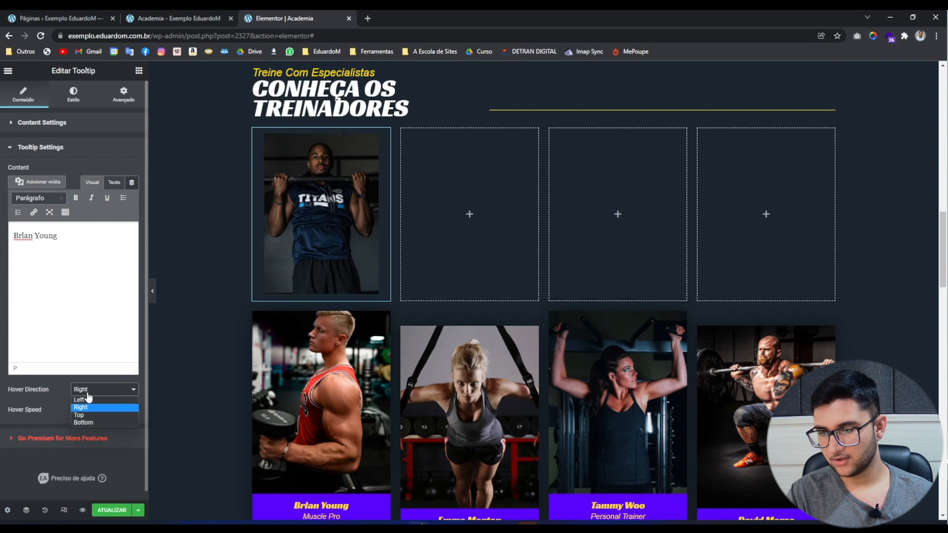
pyautogui.click(86, 402)
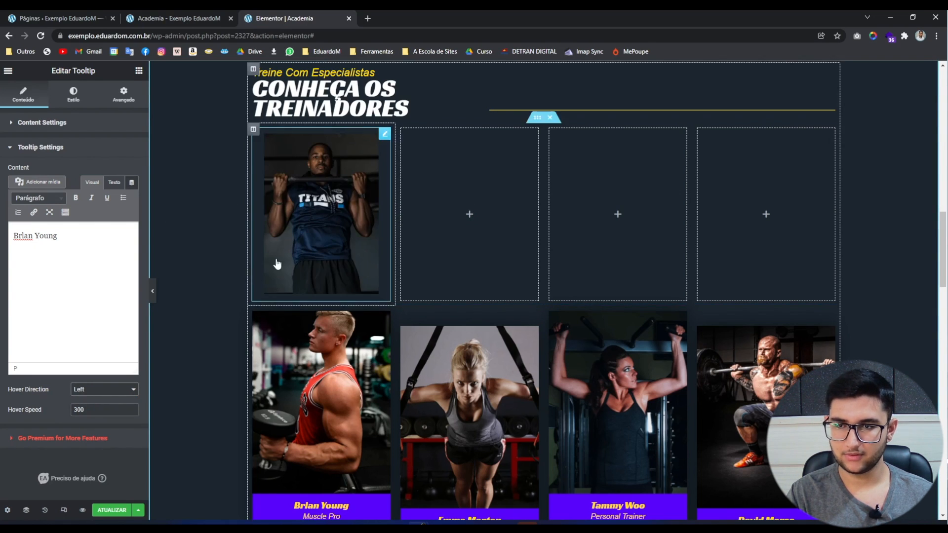
pyautogui.moveTo(289, 261)
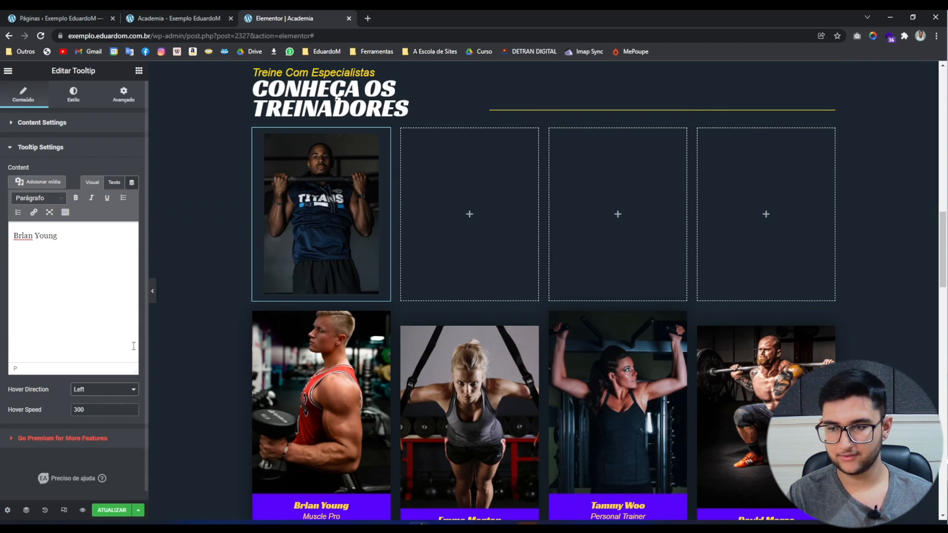
pyautogui.click(103, 389)
pyautogui.click(99, 413)
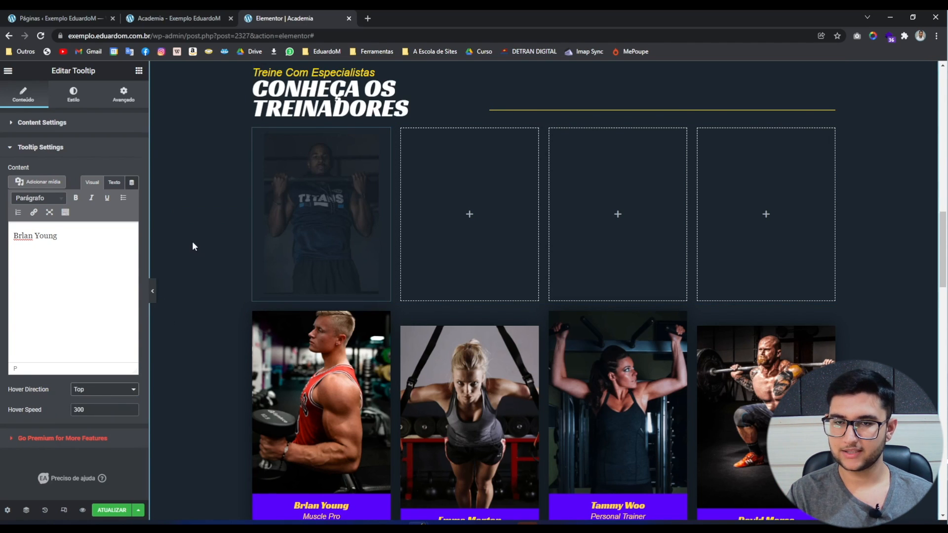
pyautogui.moveTo(309, 217)
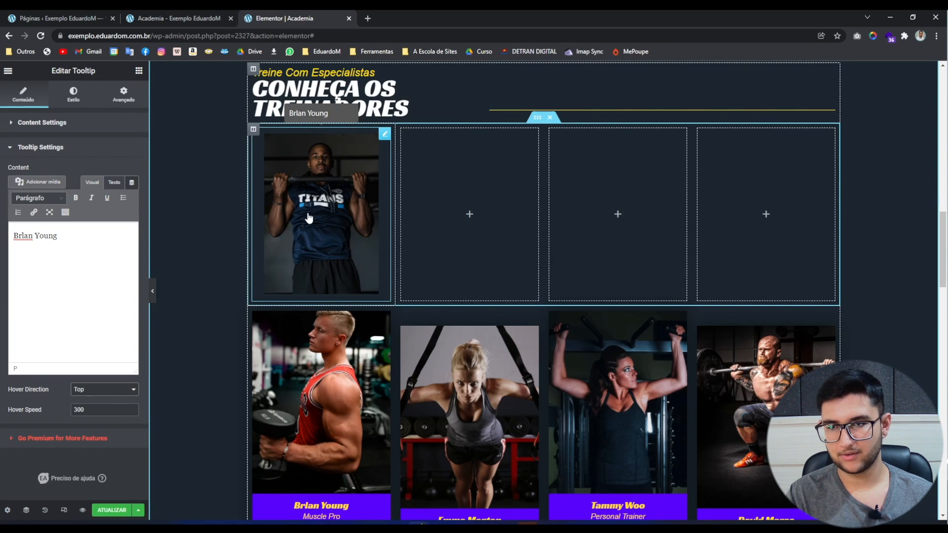
pyautogui.click(90, 390)
pyautogui.click(90, 423)
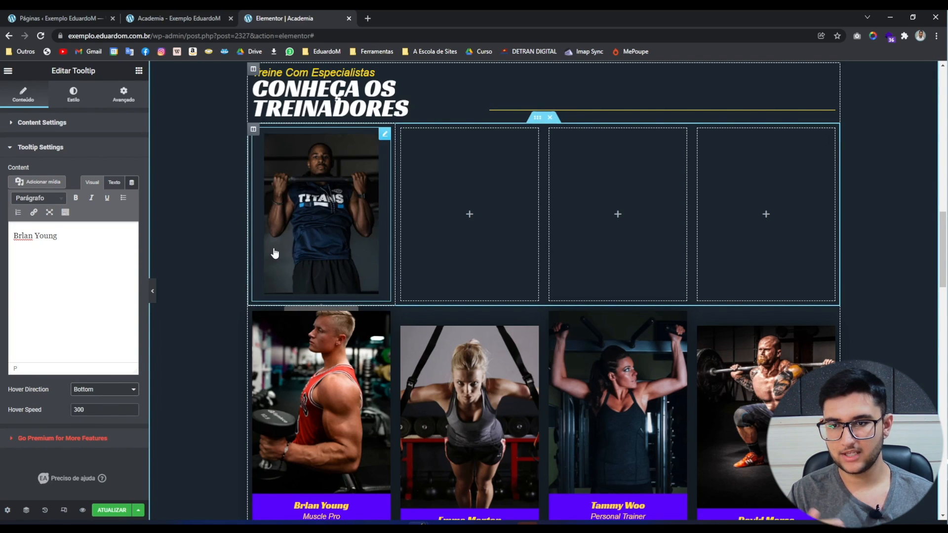
pyautogui.click(105, 390)
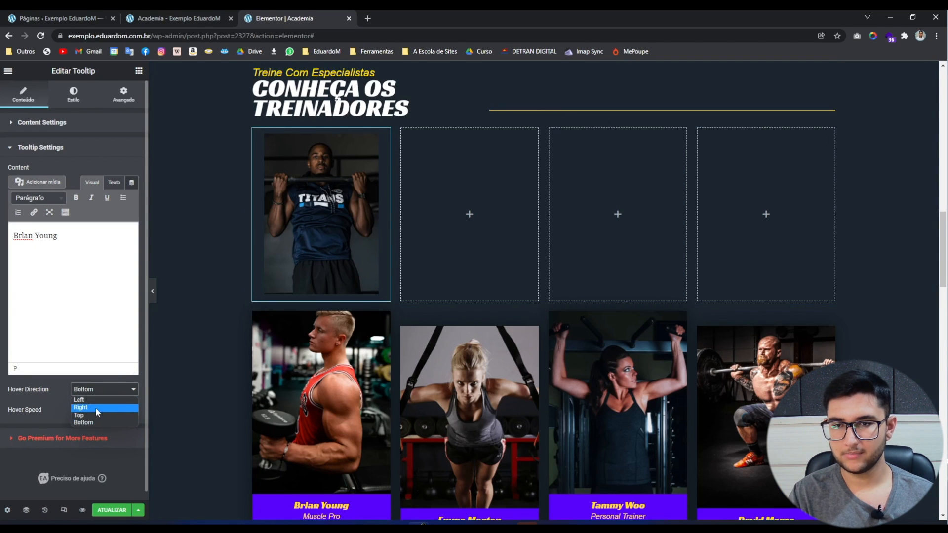
pyautogui.click(96, 407)
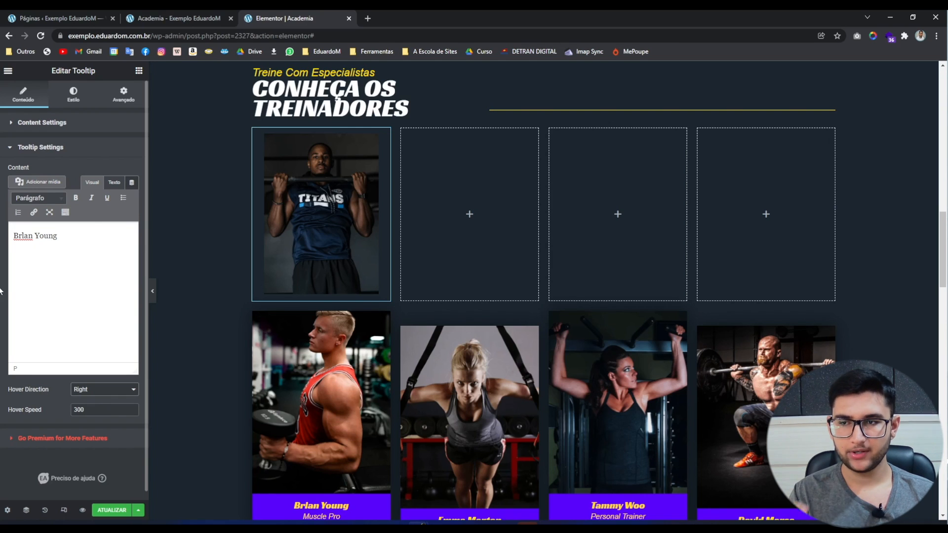
# Set the tooltip Content Max Width to 100%.
pyautogui.click(75, 97)
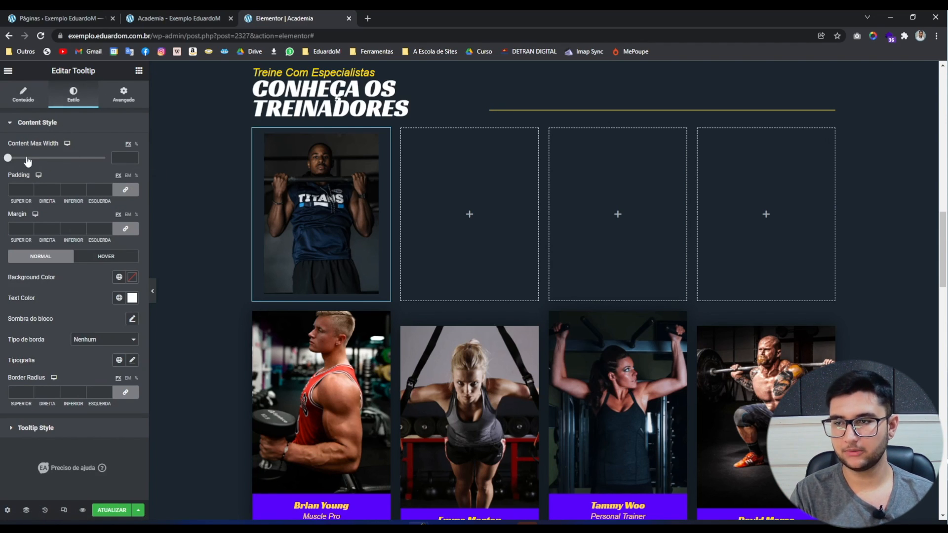
pyautogui.click(8, 158)
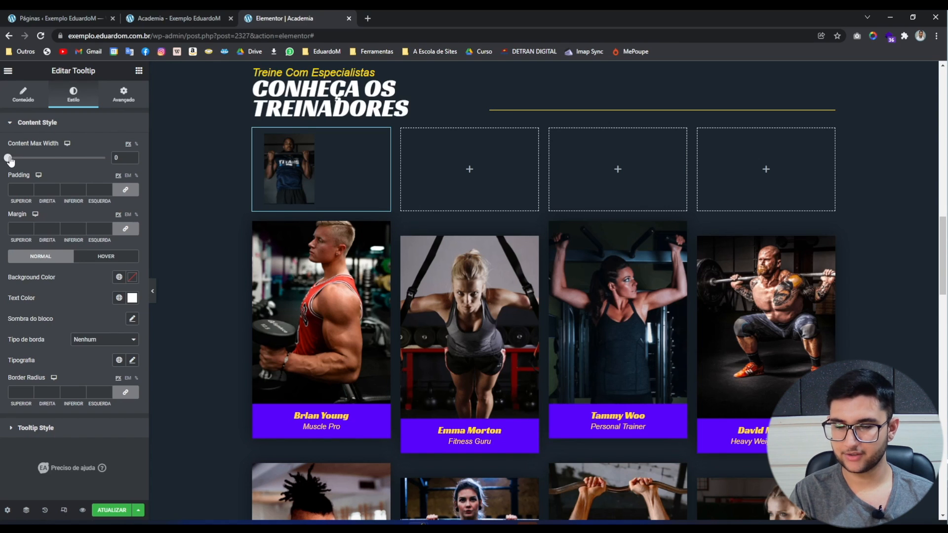
pyautogui.moveTo(10, 160); pyautogui.dragTo(105, 158)
pyautogui.click(137, 144)
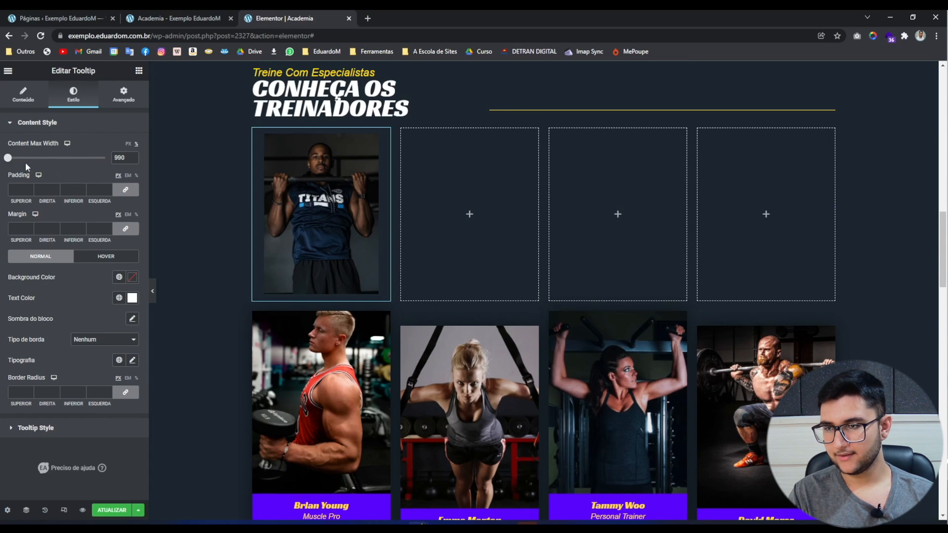
pyautogui.moveTo(8, 159); pyautogui.dragTo(105, 158)
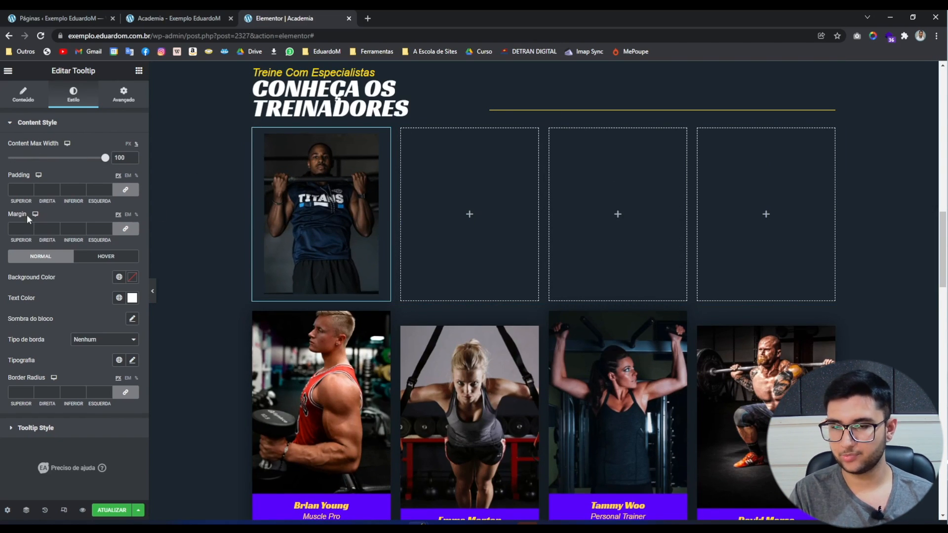
# Set the content padding and margin to 0 on all sides.
pyautogui.click(17, 190)
pyautogui.write('0')
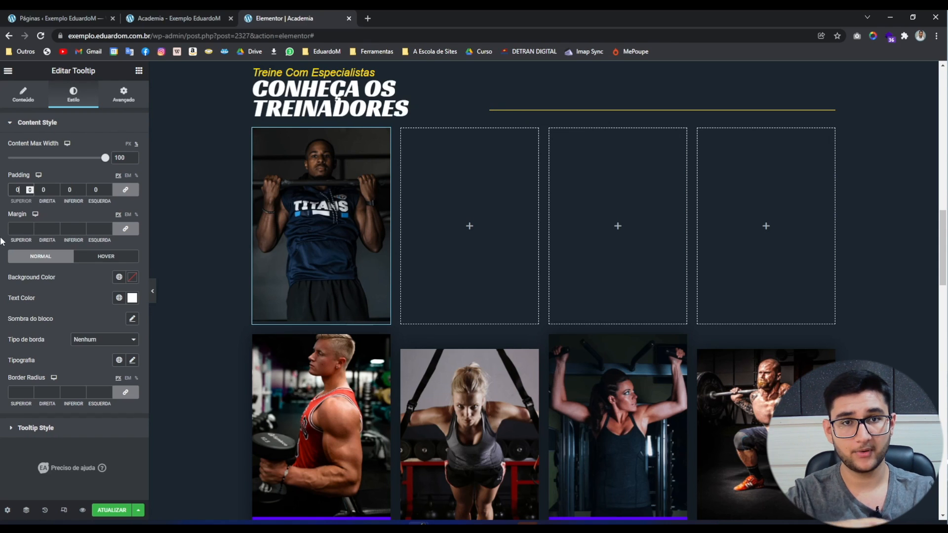
pyautogui.click(17, 229)
pyautogui.write('0')
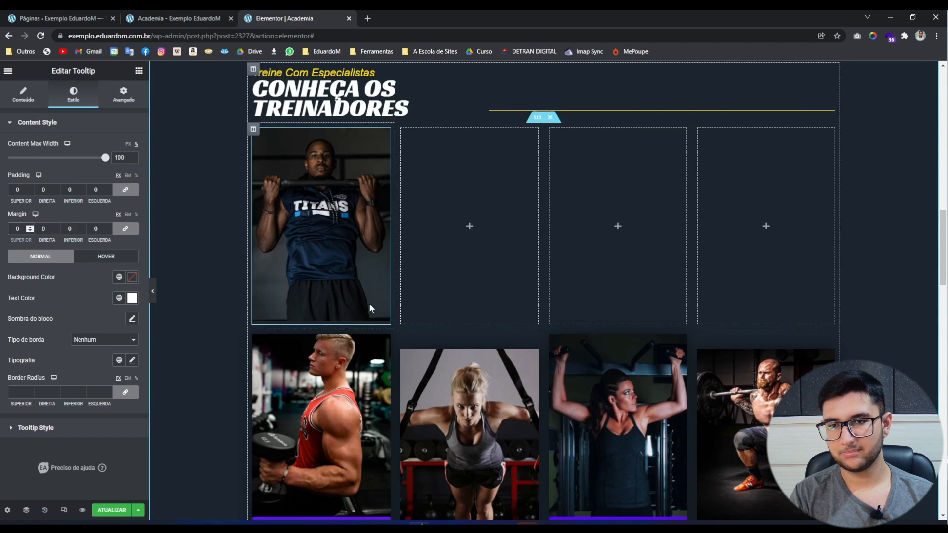
pyautogui.click(61, 324)
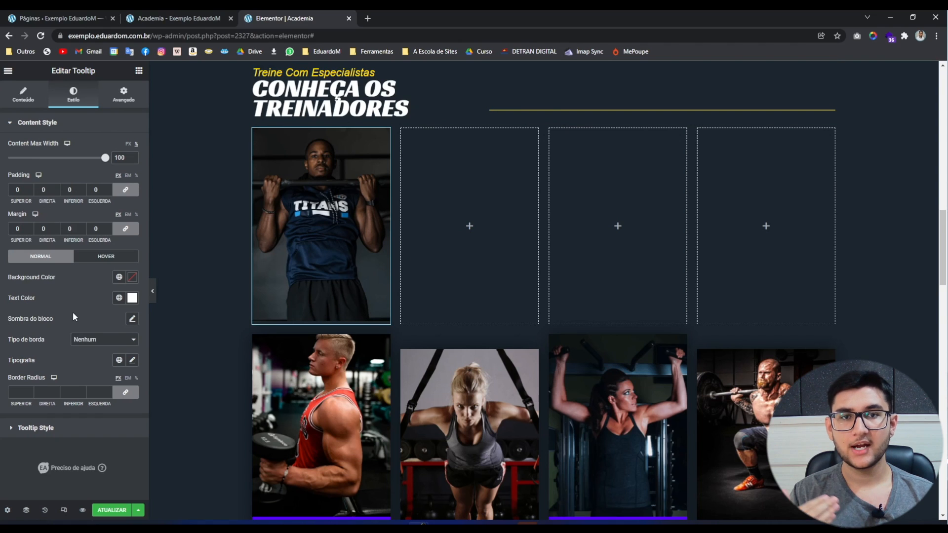
# Drop the content background colour's opacity to zero and preview the tooltip on the page.
pyautogui.click(132, 277)
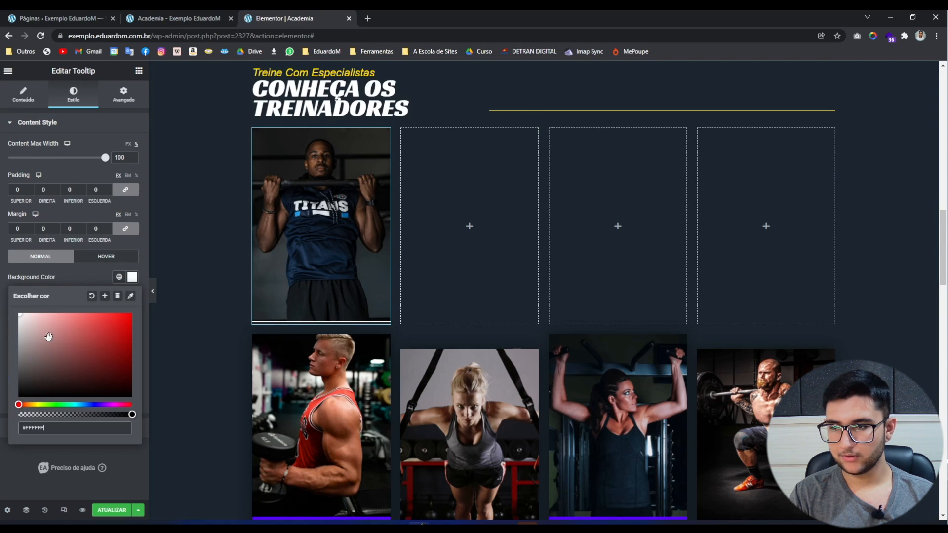
pyautogui.click(152, 292)
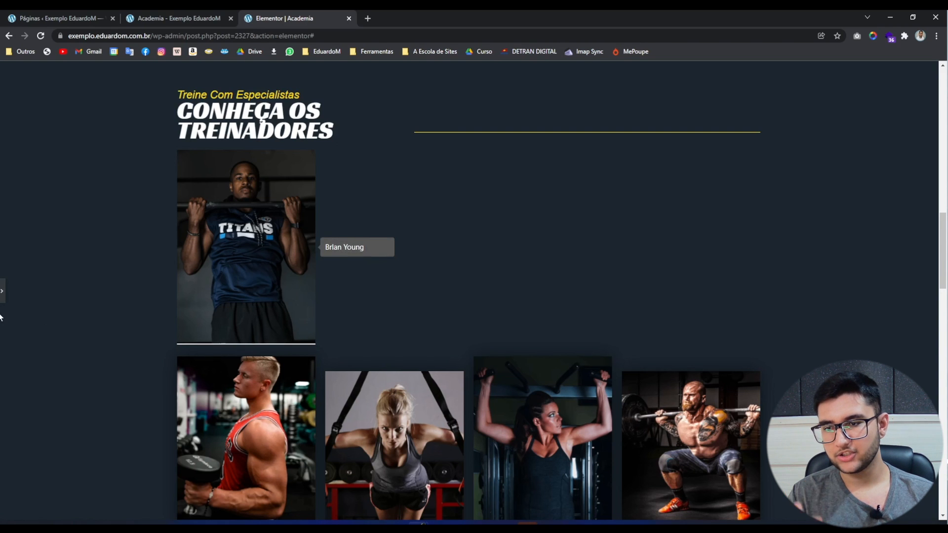
pyautogui.click(2, 291)
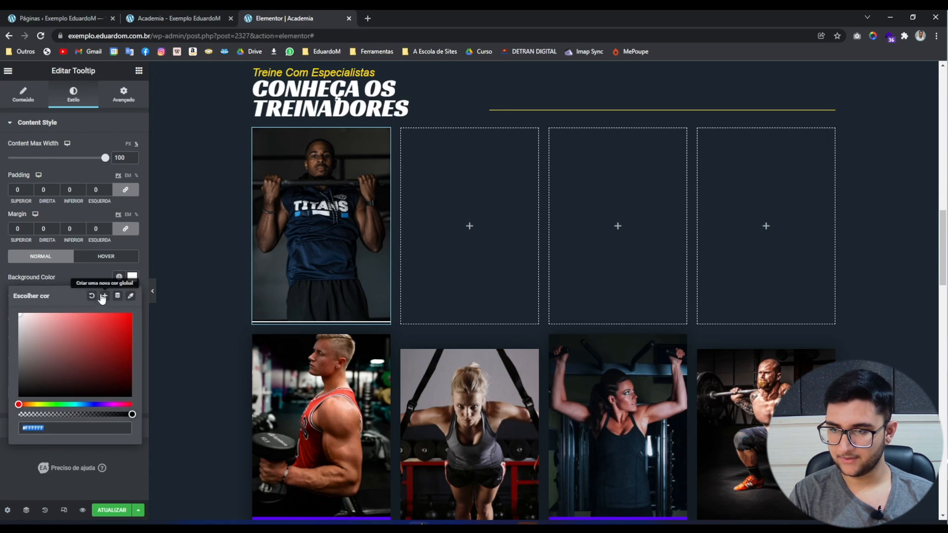
pyautogui.click(18, 420)
pyautogui.moveTo(27, 414); pyautogui.dragTo(6, 415)
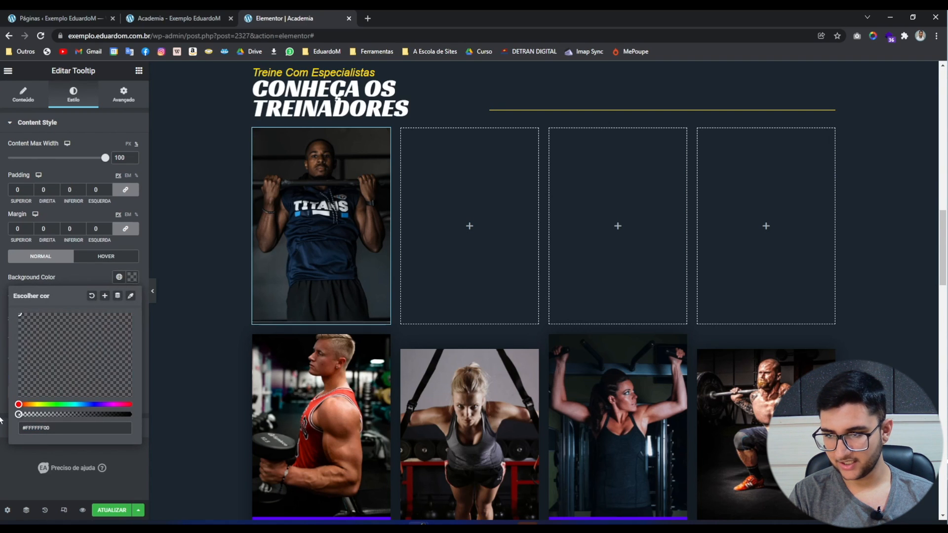
pyautogui.click(1, 409)
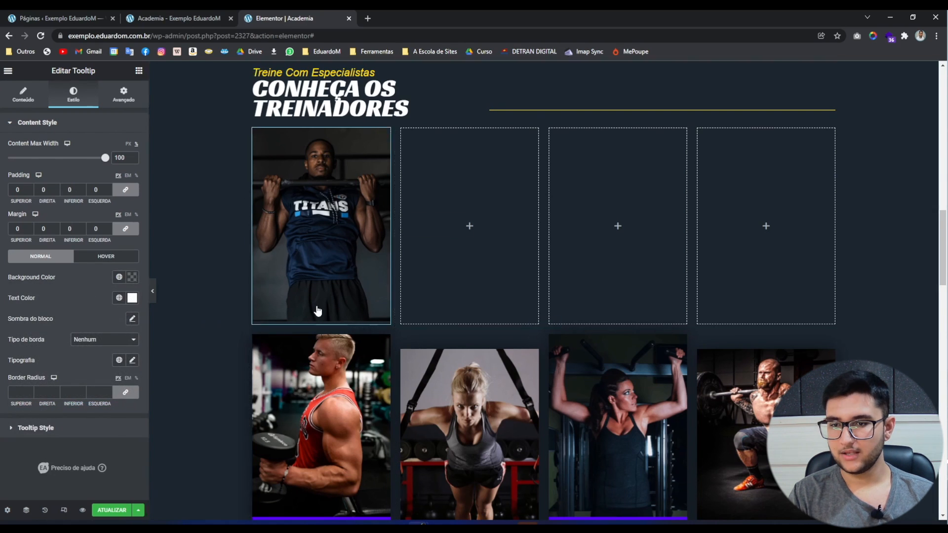
pyautogui.click(154, 293)
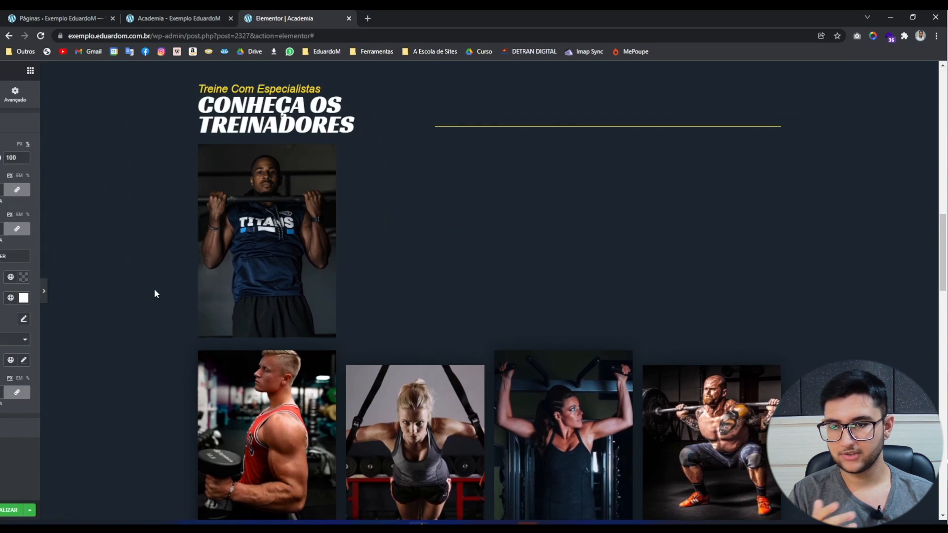
pyautogui.click(2, 291)
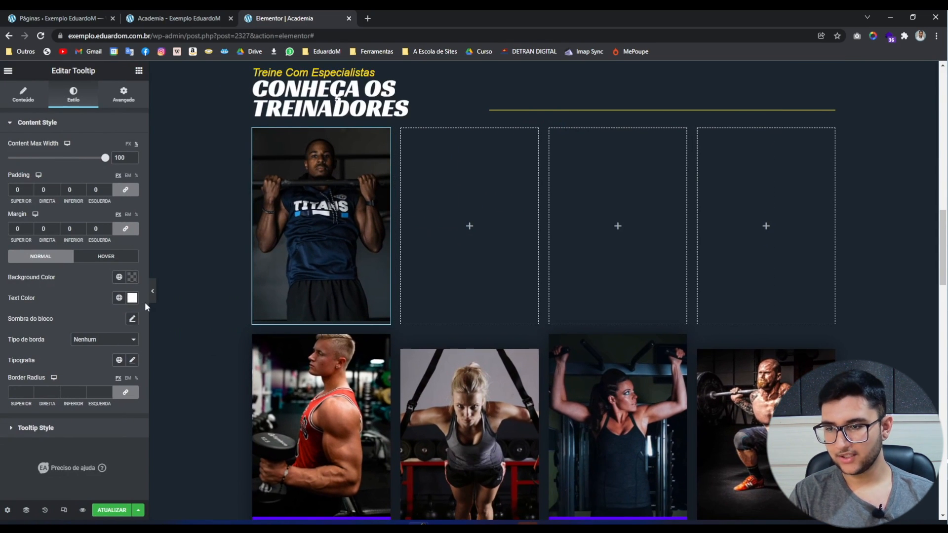
pyautogui.moveTo(281, 262)
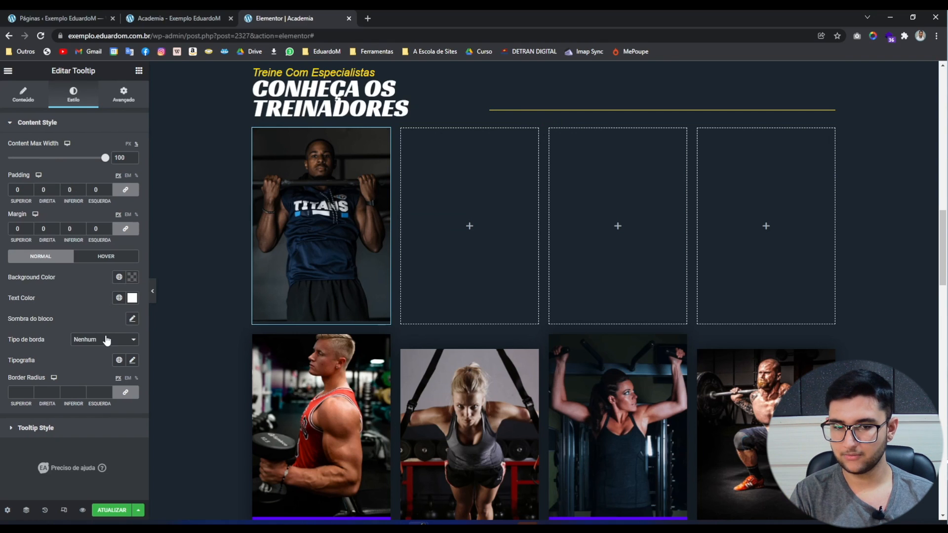
# Give the tooltip box shadow a semi-transparent white colour and preview it.
pyautogui.click(132, 319)
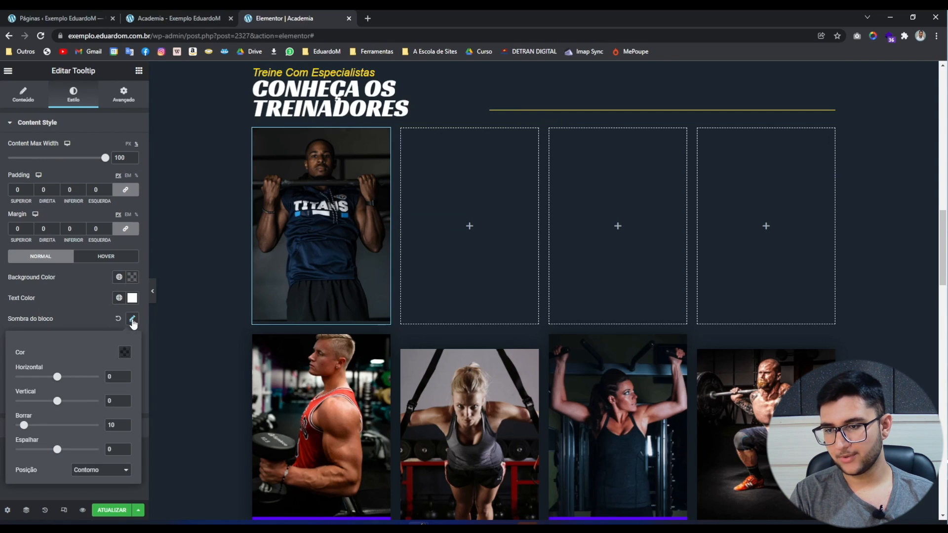
pyautogui.click(126, 351)
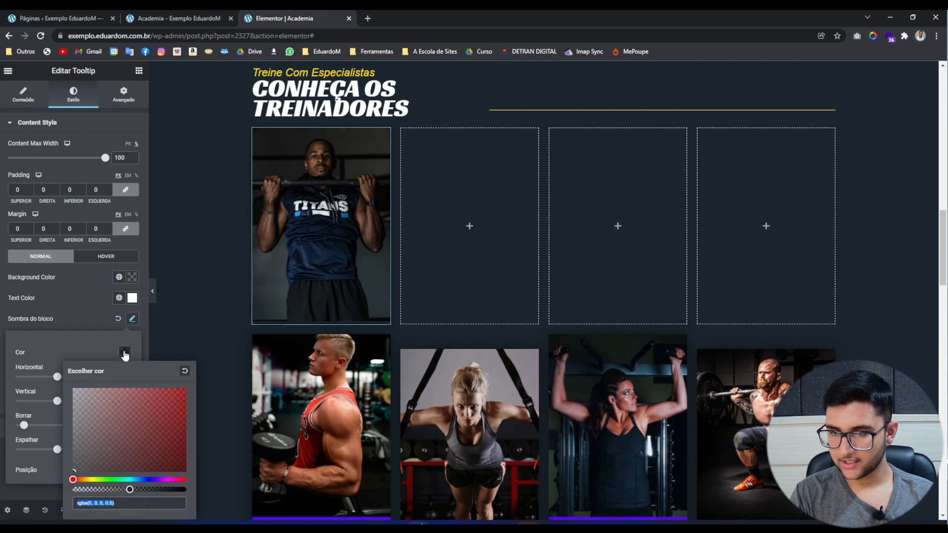
pyautogui.click(75, 390)
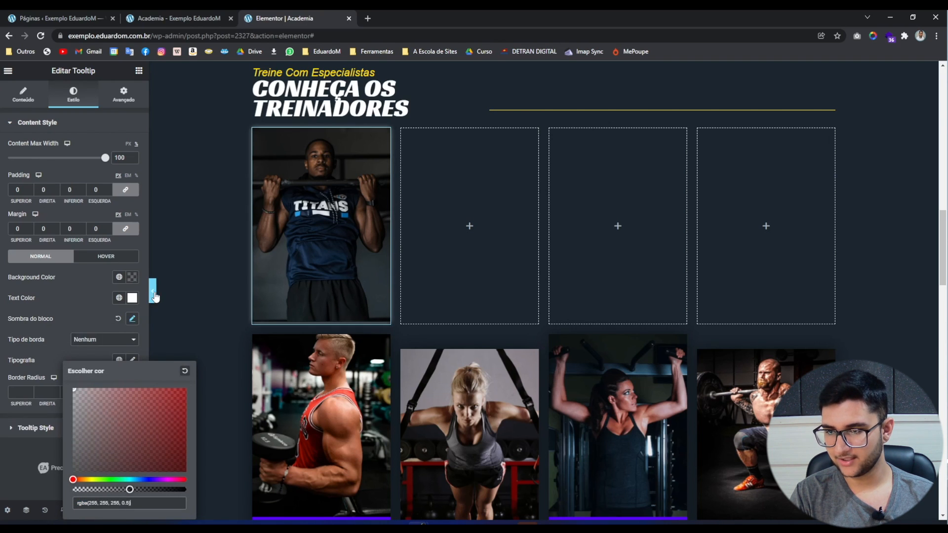
pyautogui.click(152, 291)
pyautogui.moveTo(252, 328)
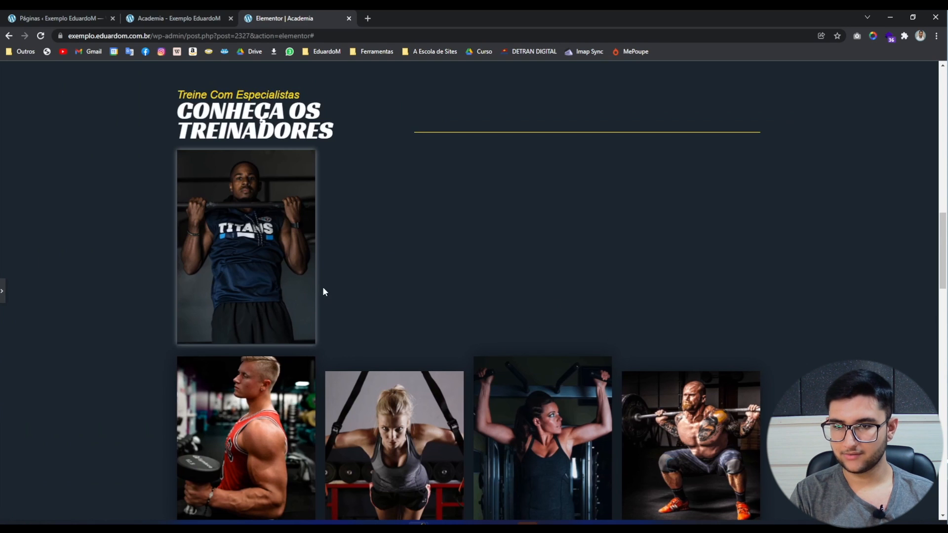
pyautogui.click(2, 292)
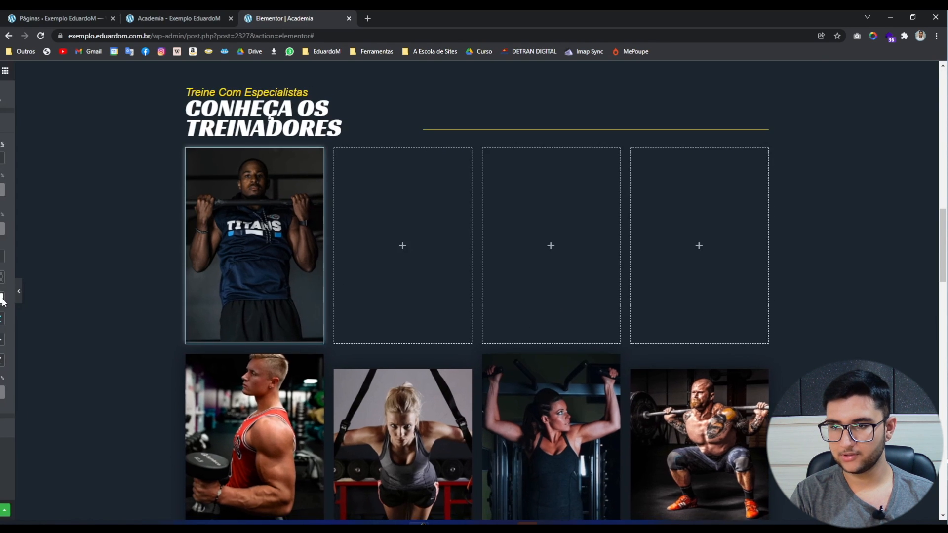
# Recheck the shadow colour, then reopen the panel at the Tooltip Style section.
pyautogui.click(132, 319)
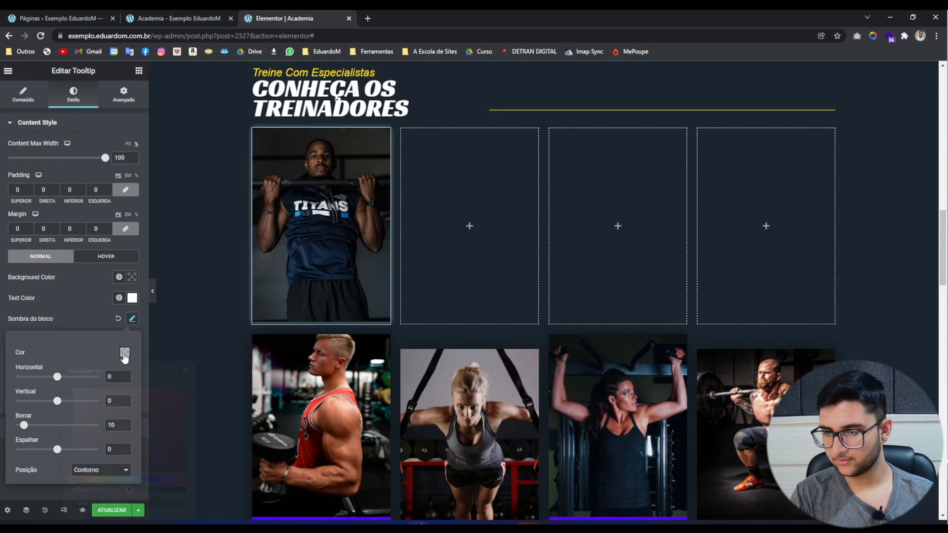
pyautogui.click(125, 352)
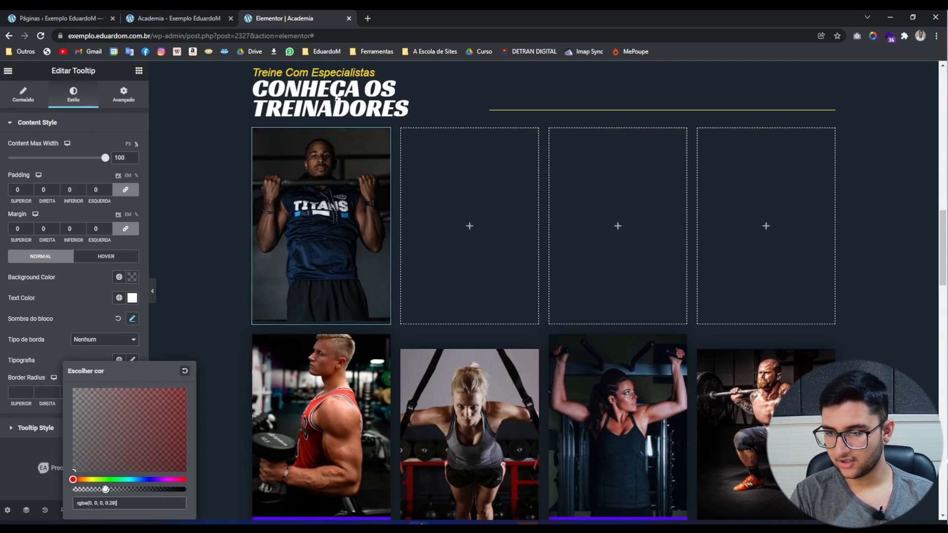
pyautogui.click(155, 291)
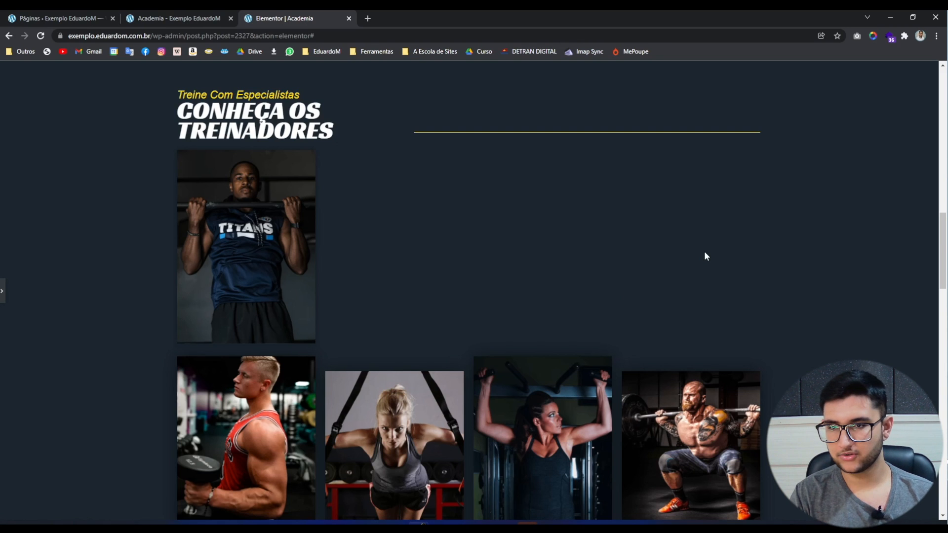
pyautogui.click(2, 291)
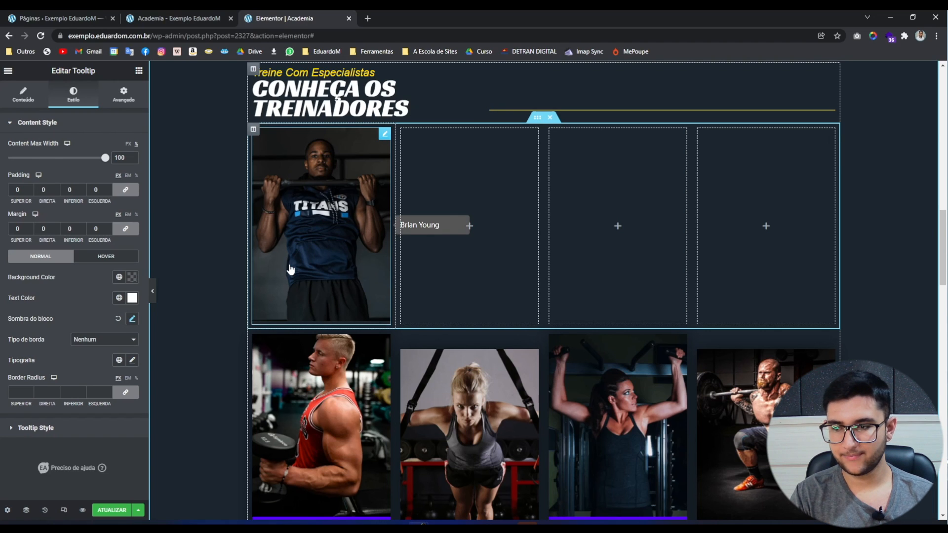
pyautogui.click(22, 426)
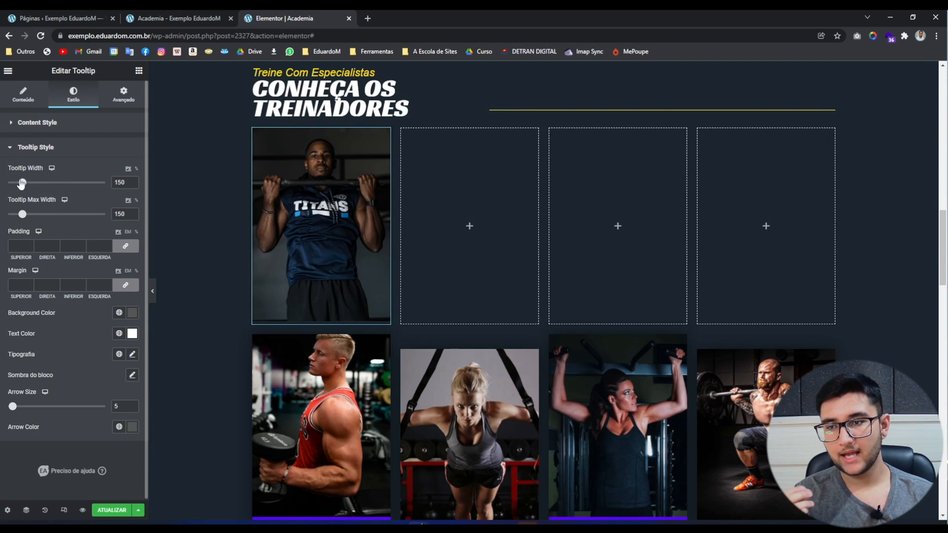
# Increase Tooltip Width from 150 to 405, then return to the Content settings.
pyautogui.moveTo(22, 184); pyautogui.dragTo(47, 183)
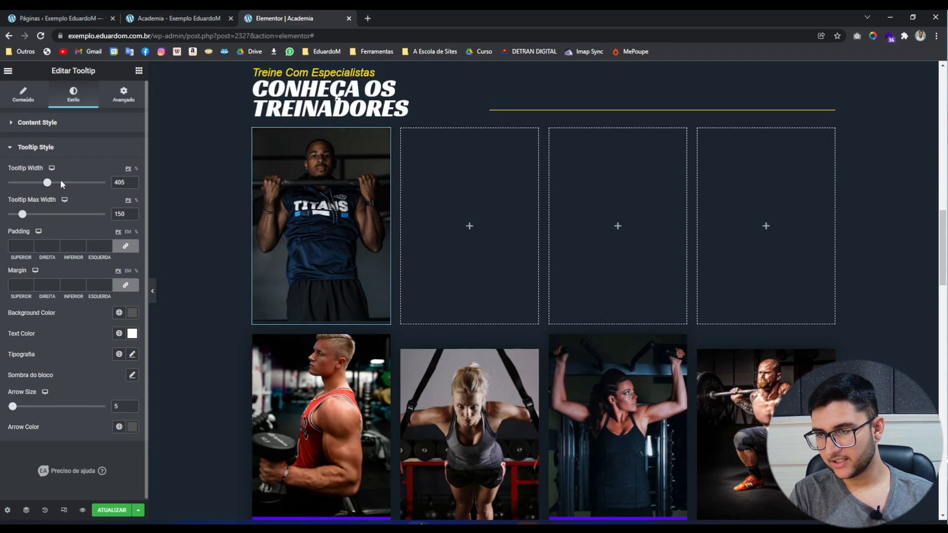
pyautogui.moveTo(307, 220)
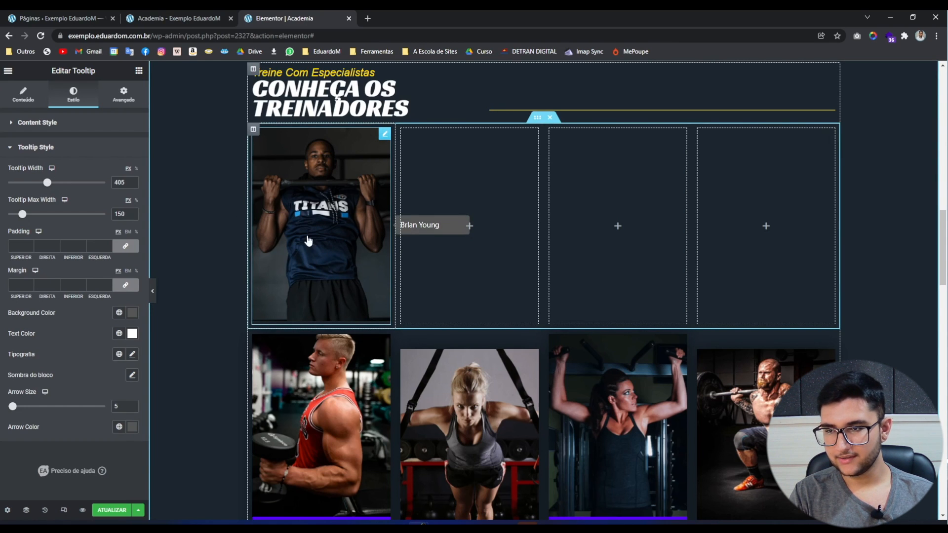
pyautogui.click(19, 95)
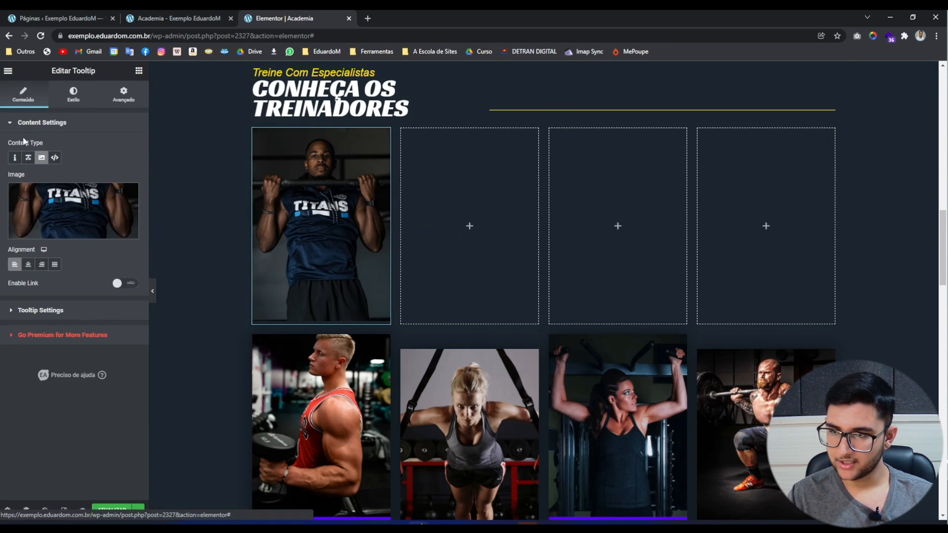
# Paste the first lipsum.com Lorem Ipsum paragraph into the tooltip text after the trainer's name.
pyautogui.click(45, 311)
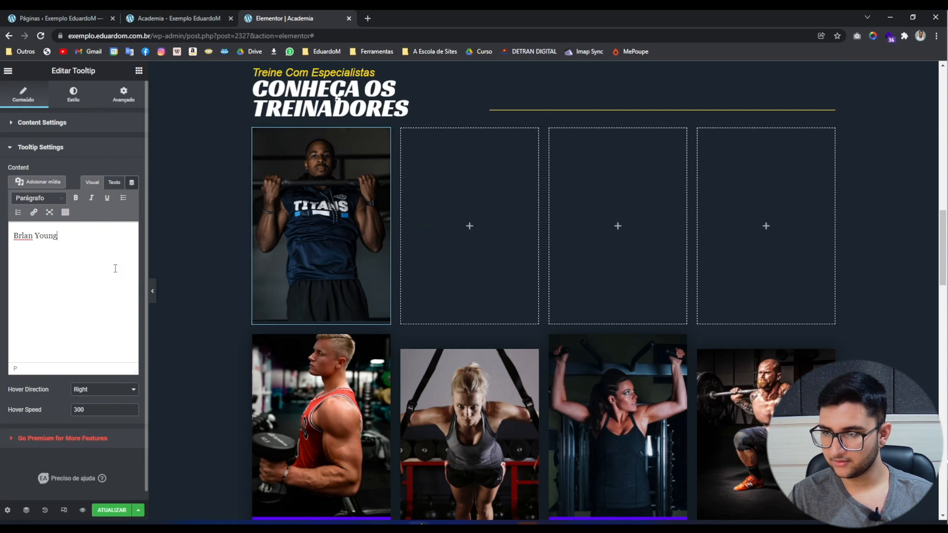
pyautogui.click(415, 19)
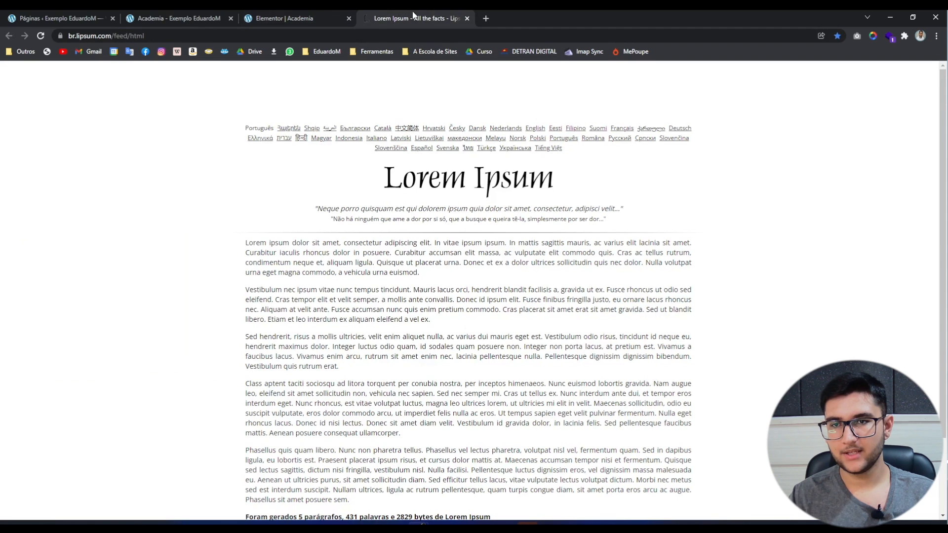
pyautogui.moveTo(241, 243); pyautogui.dragTo(439, 277)
pyautogui.hotkey('ctrl', 'c')
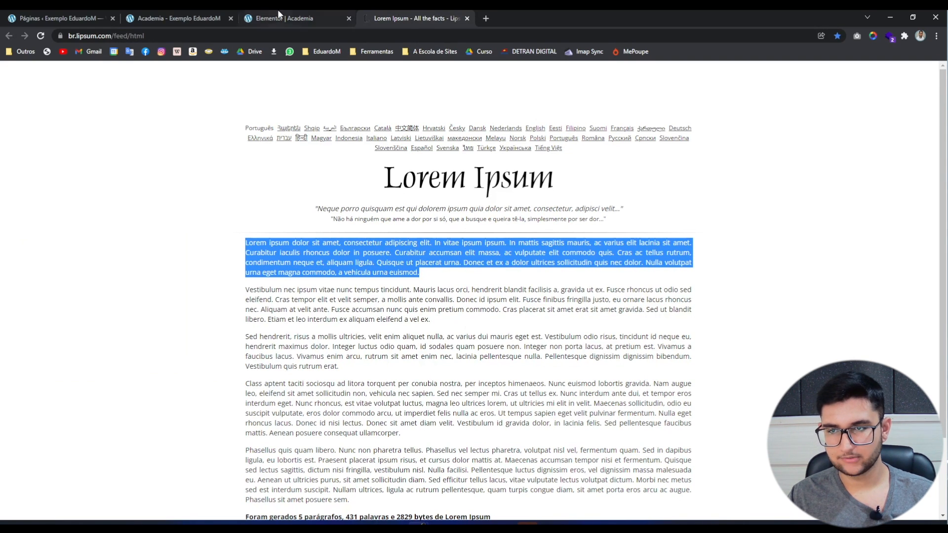
pyautogui.click(278, 18)
pyautogui.click(105, 346)
pyautogui.hotkey('ctrl', 'v')
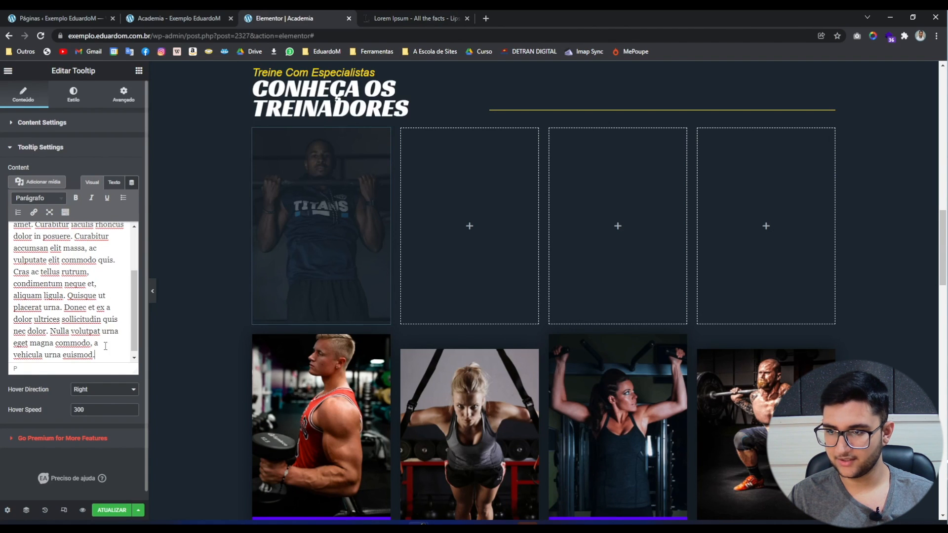
# Try tooltip max widths 460 and 640 and widths 230 up to 1000, previewing the long text.
pyautogui.click(313, 227)
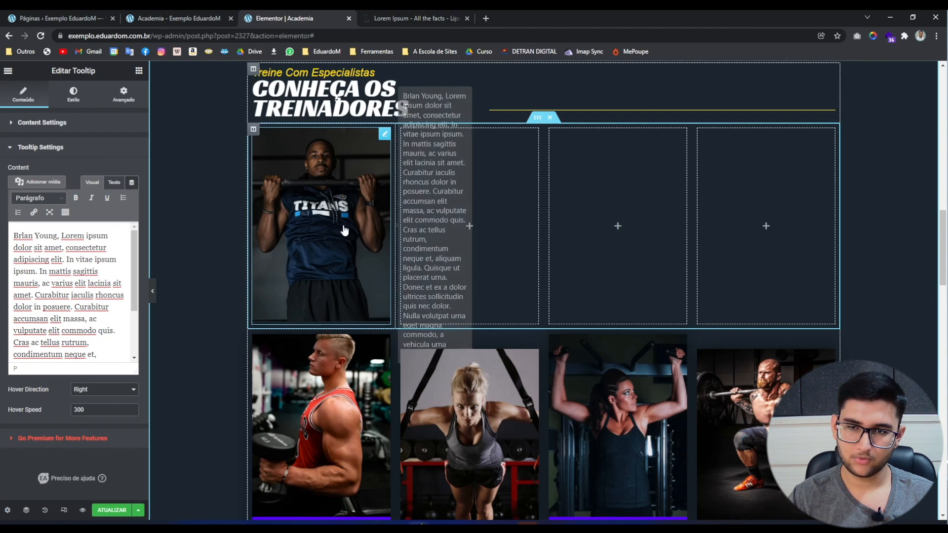
pyautogui.click(73, 94)
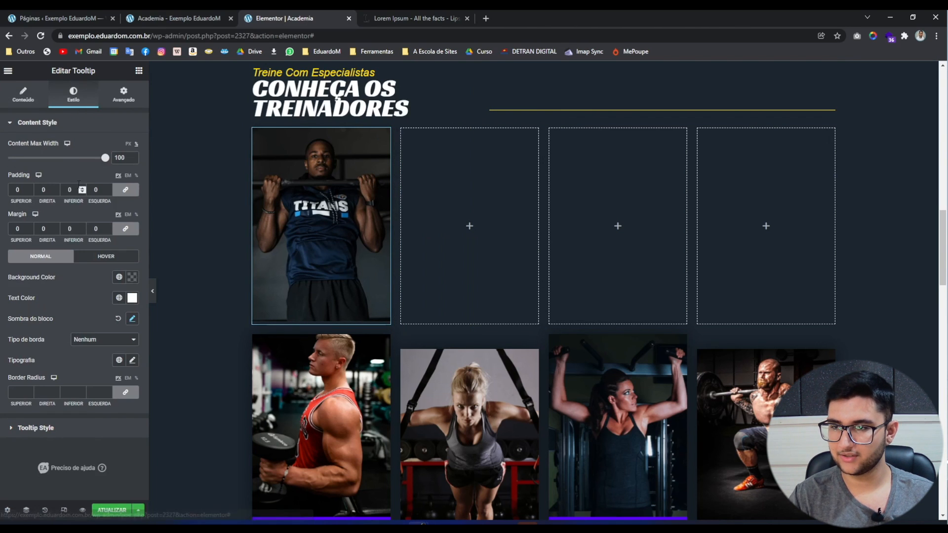
pyautogui.click(35, 427)
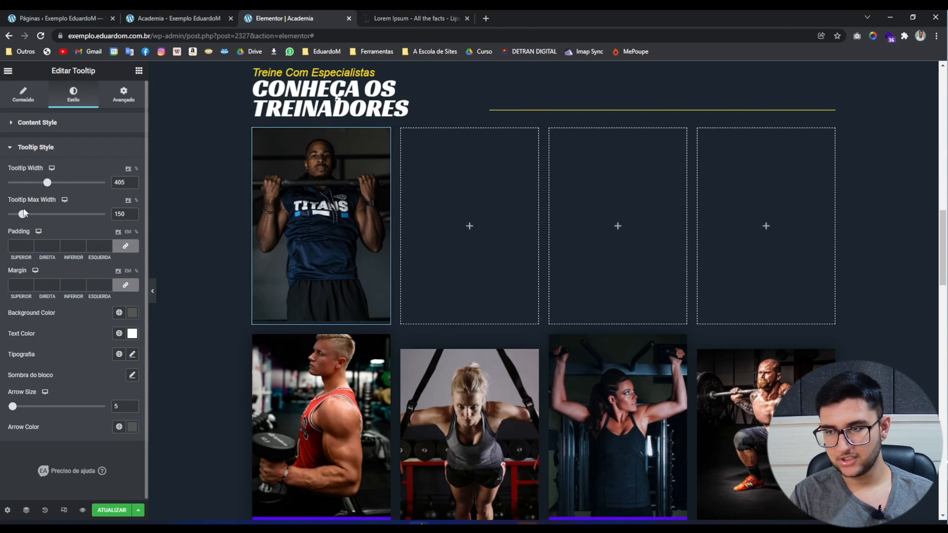
pyautogui.moveTo(24, 212); pyautogui.dragTo(54, 220)
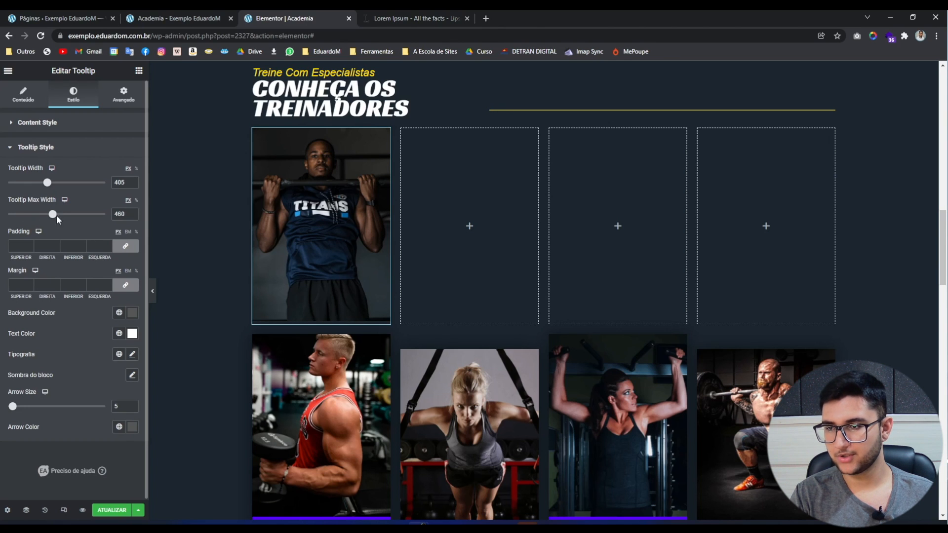
pyautogui.moveTo(303, 229)
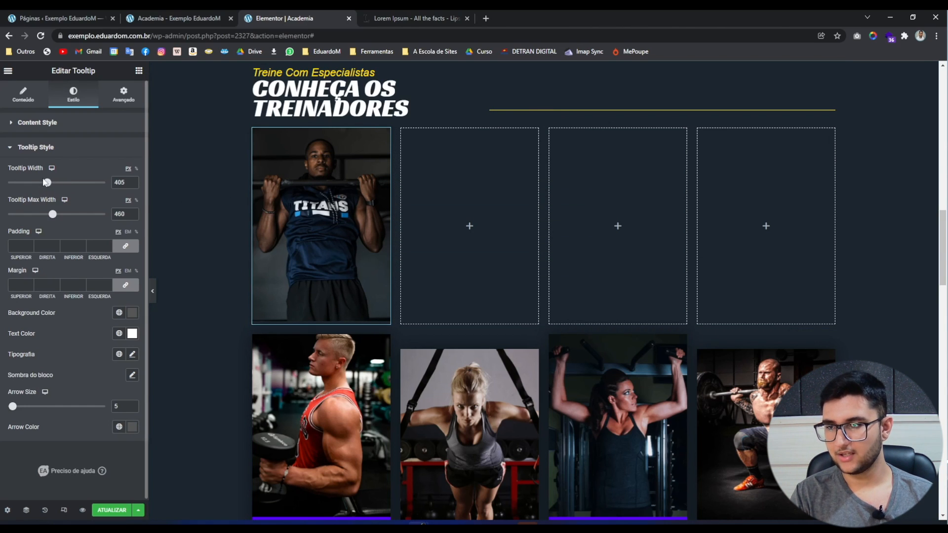
pyautogui.moveTo(46, 182); pyautogui.dragTo(30, 182)
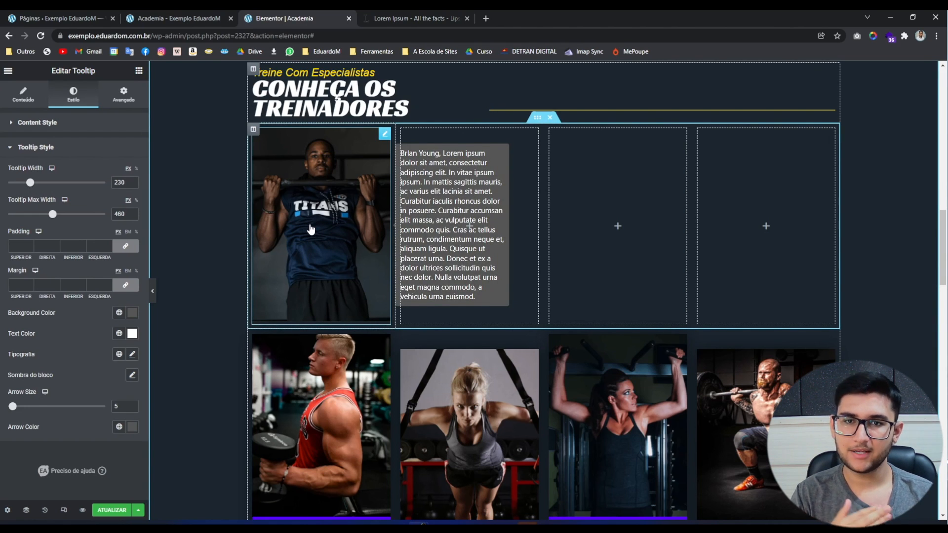
pyautogui.moveTo(53, 215); pyautogui.dragTo(72, 217)
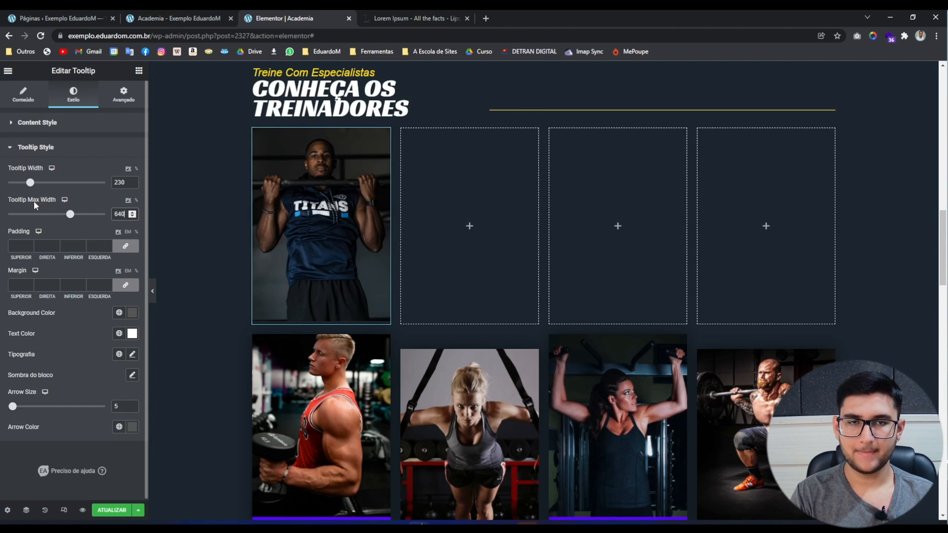
pyautogui.moveTo(368, 227)
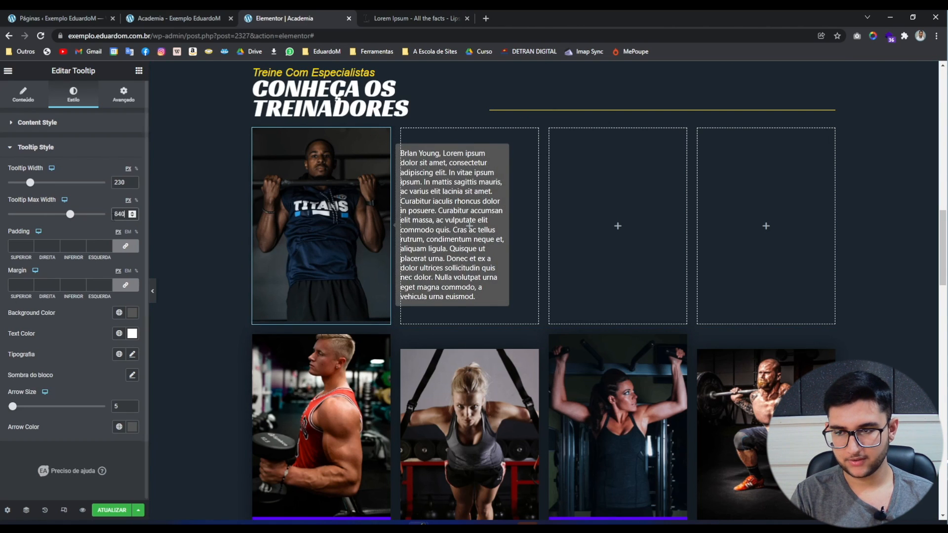
pyautogui.moveTo(30, 183); pyautogui.dragTo(229, 214)
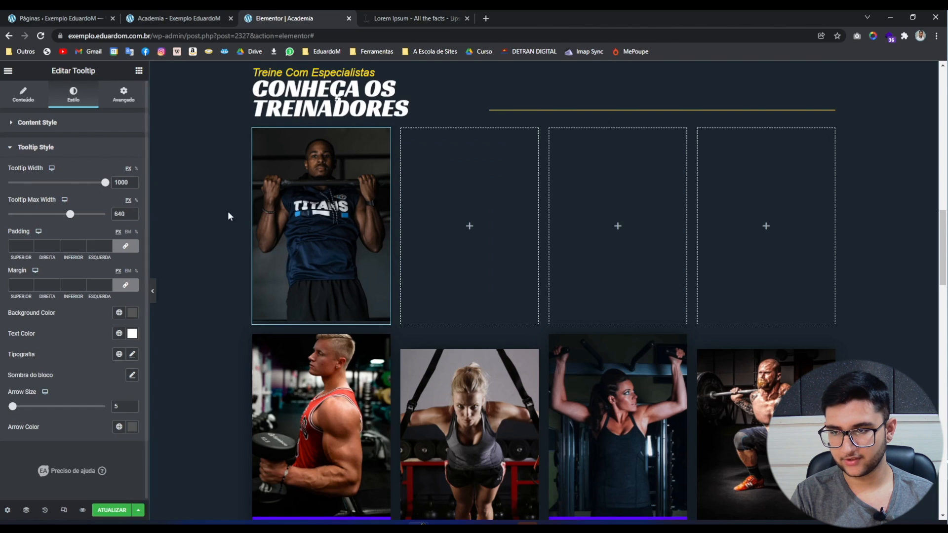
pyautogui.moveTo(250, 184)
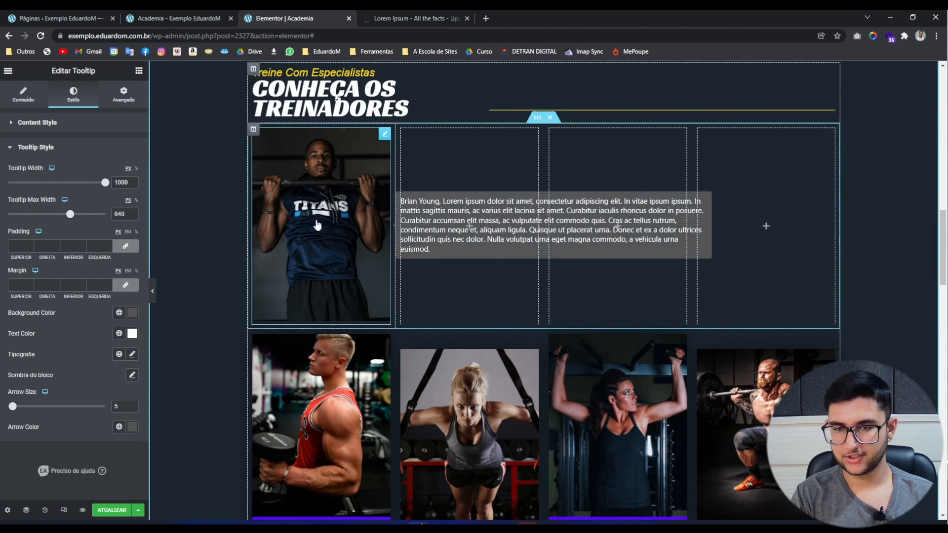
# Delete the Lorem Ipsum text, leaving only the trainer's name in the tooltip.
pyautogui.click(24, 94)
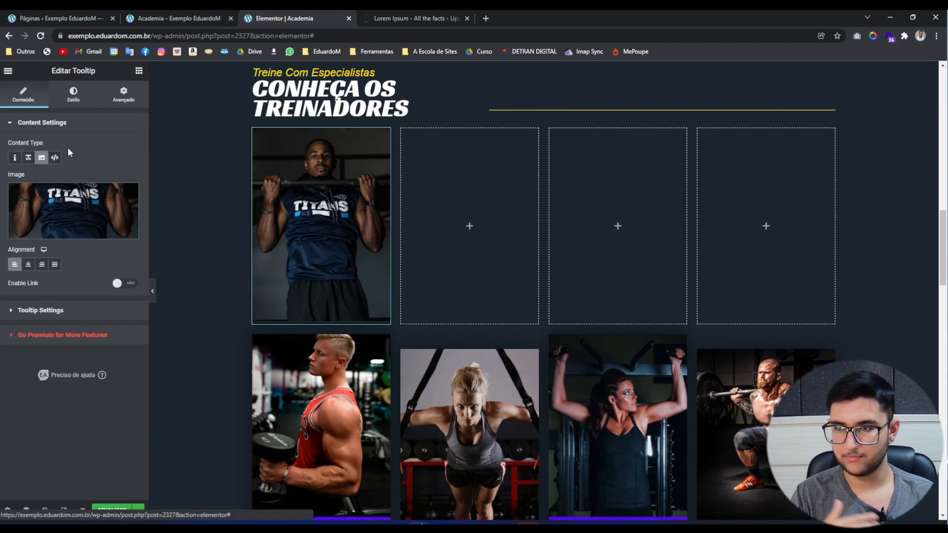
pyautogui.click(64, 311)
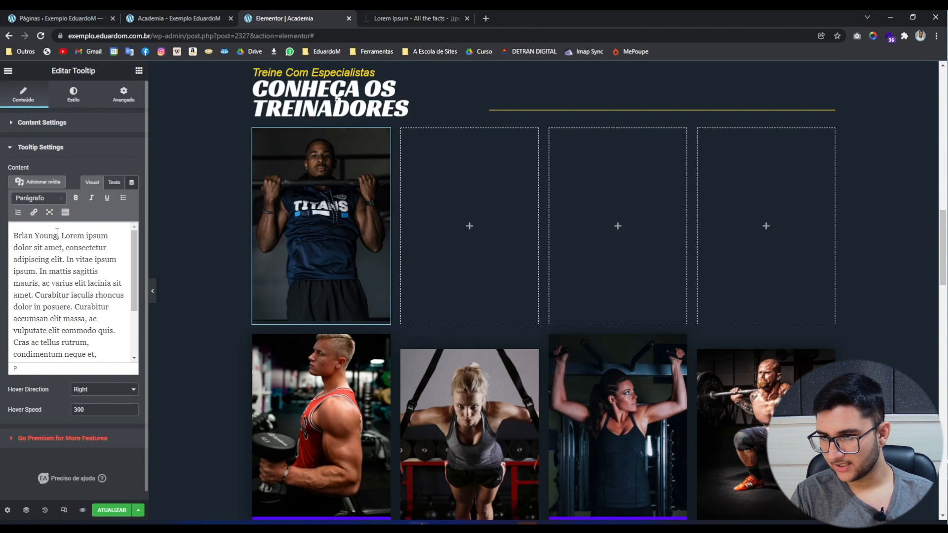
pyautogui.moveTo(58, 236); pyautogui.dragTo(158, 432)
pyautogui.press('BackSpace')
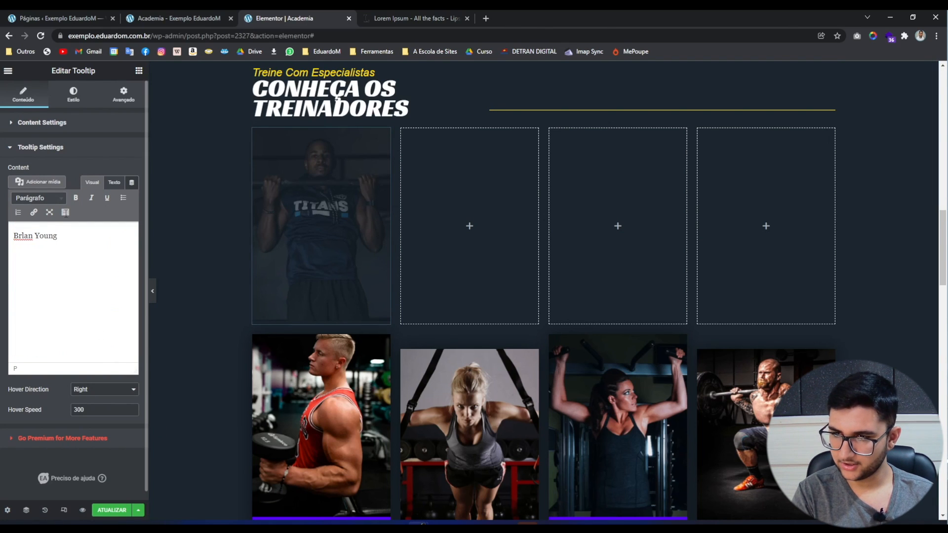
# Shrink Tooltip Width to 135 and set Max Width to 100%.
pyautogui.click(73, 94)
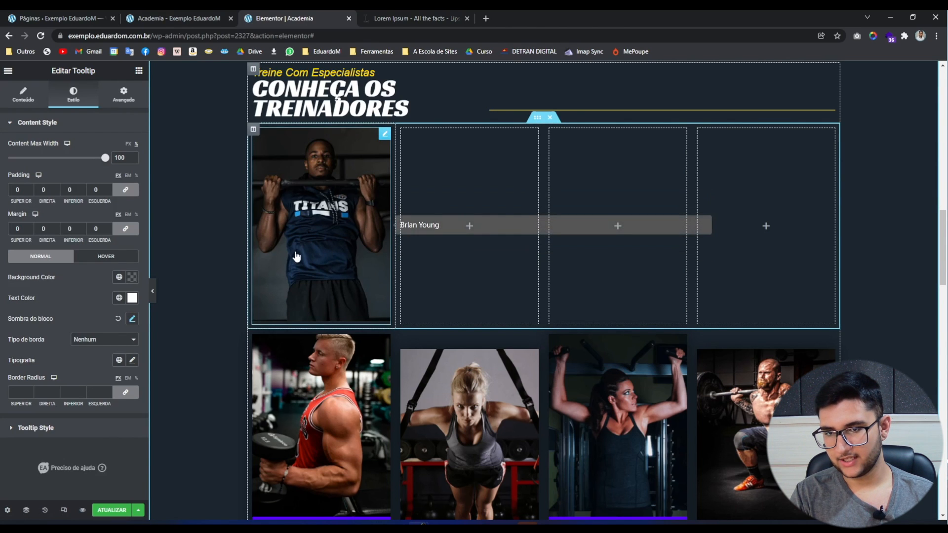
pyautogui.rightClick(308, 272)
pyautogui.click(227, 217)
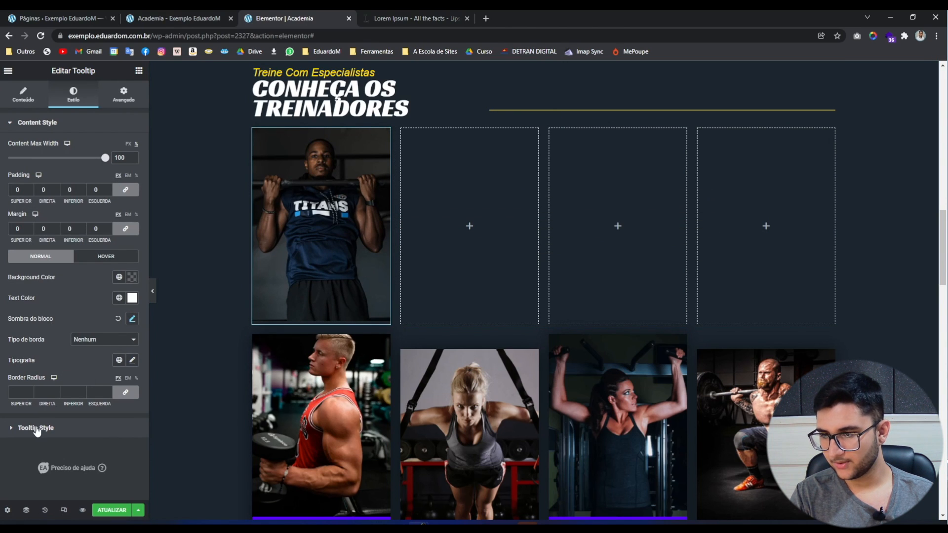
pyautogui.click(36, 429)
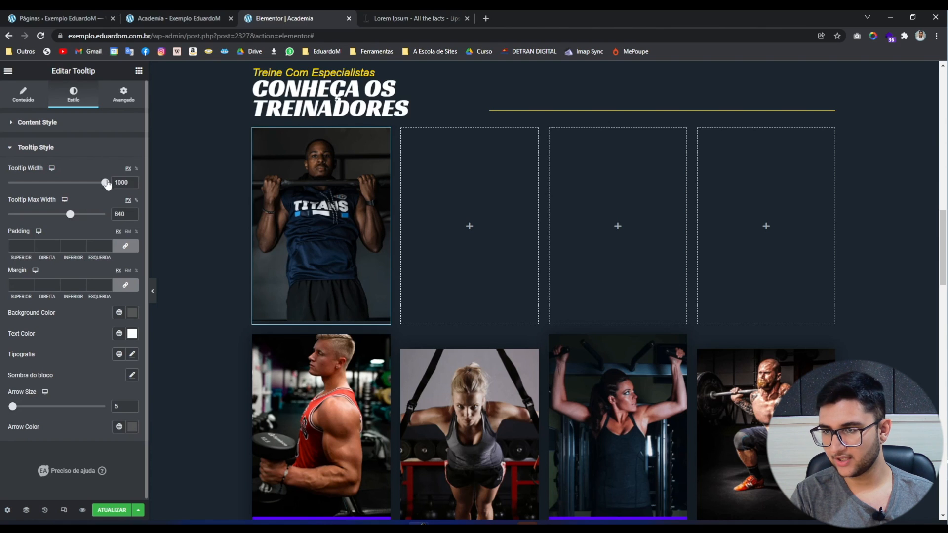
pyautogui.moveTo(45, 178); pyautogui.dragTo(31, 174)
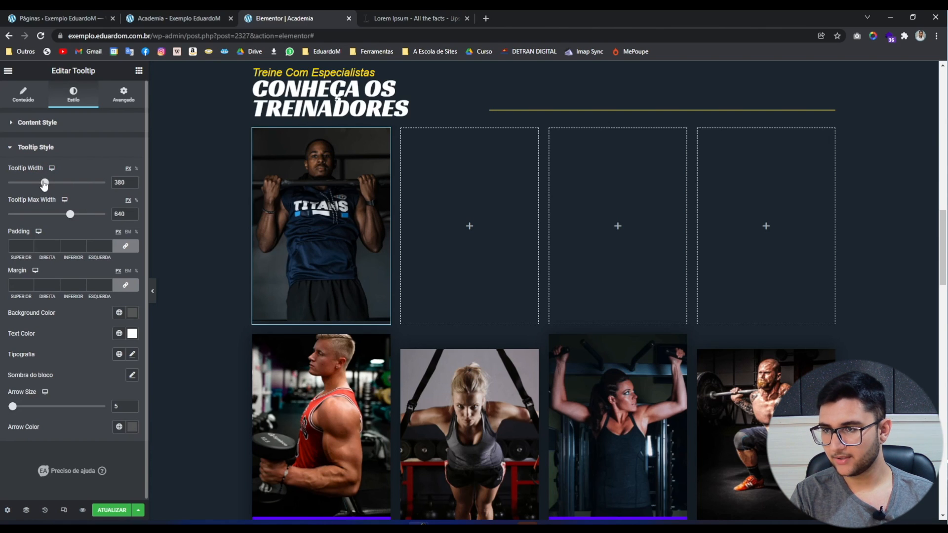
pyautogui.click(34, 182)
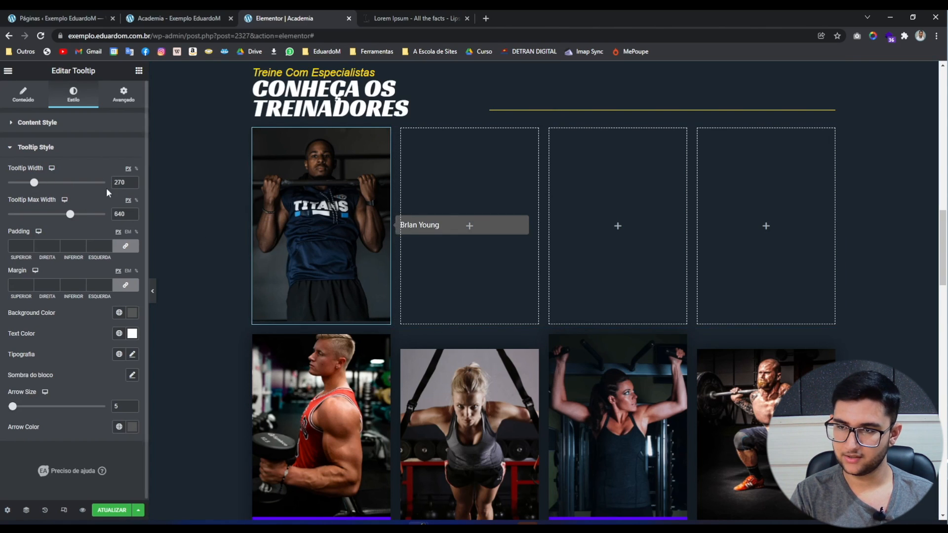
pyautogui.moveTo(34, 183)
pyautogui.mouseDown()
pyautogui.moveTo(8, 183)
pyautogui.moveTo(21, 183)
pyautogui.mouseUp()
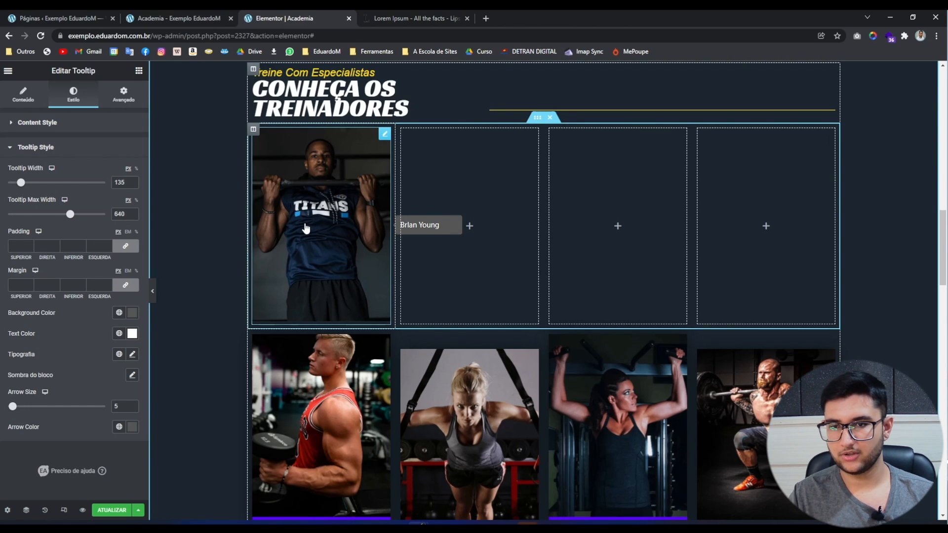
pyautogui.click(136, 200)
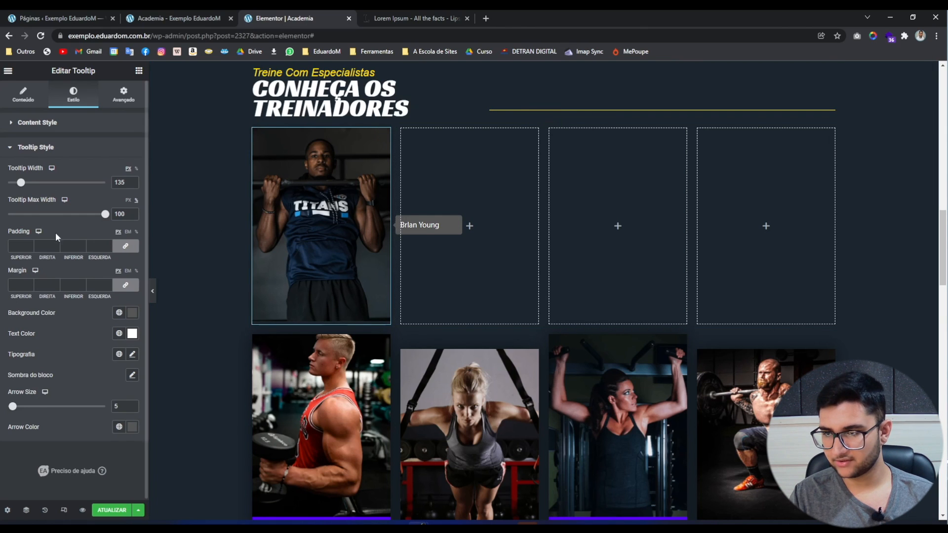
# Unlink the tooltip padding values and set top and bottom padding to 25.
pyautogui.click(18, 246)
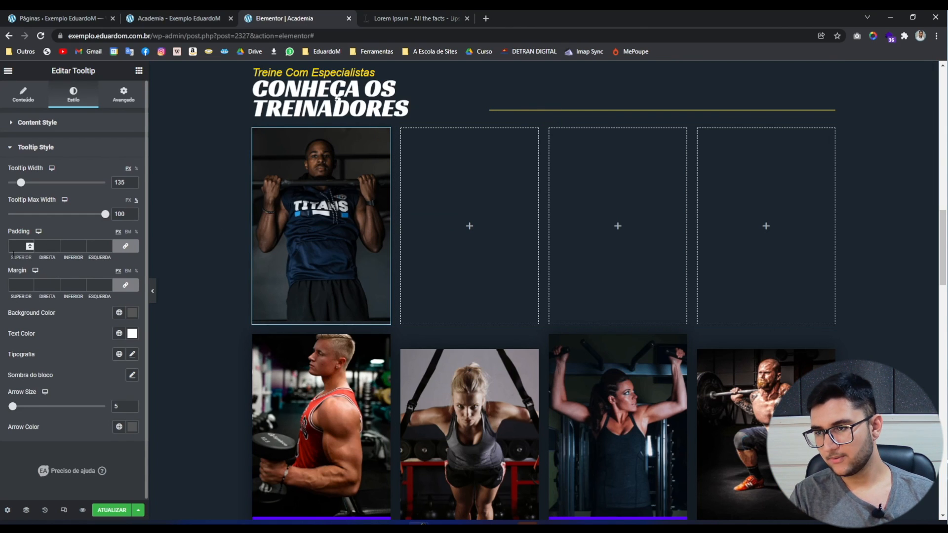
pyautogui.moveTo(318, 228)
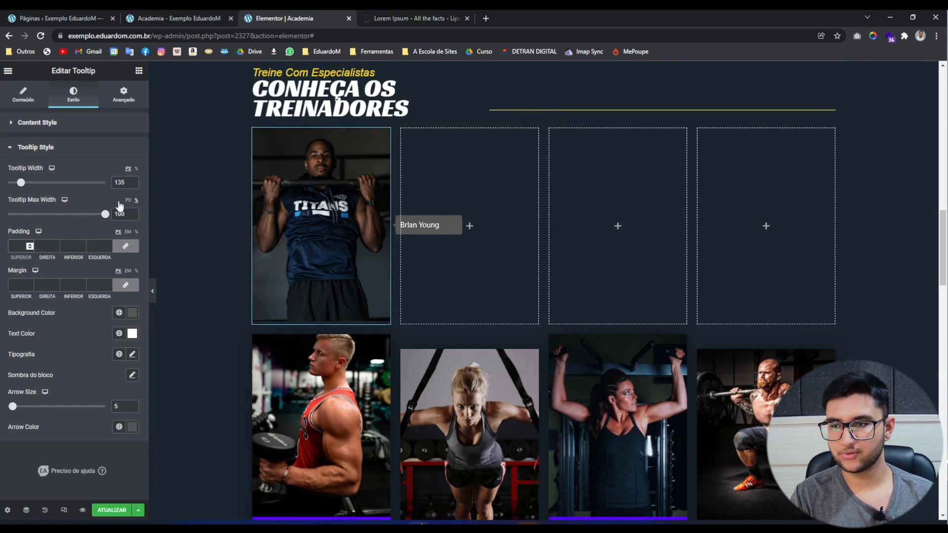
pyautogui.write('1')
pyautogui.click(127, 247)
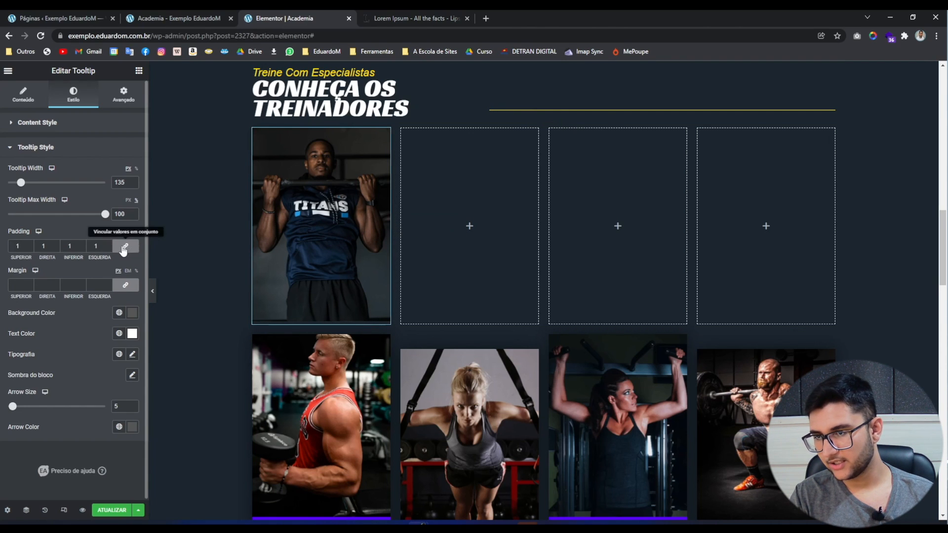
pyautogui.click(19, 247)
pyautogui.moveTo(264, 265)
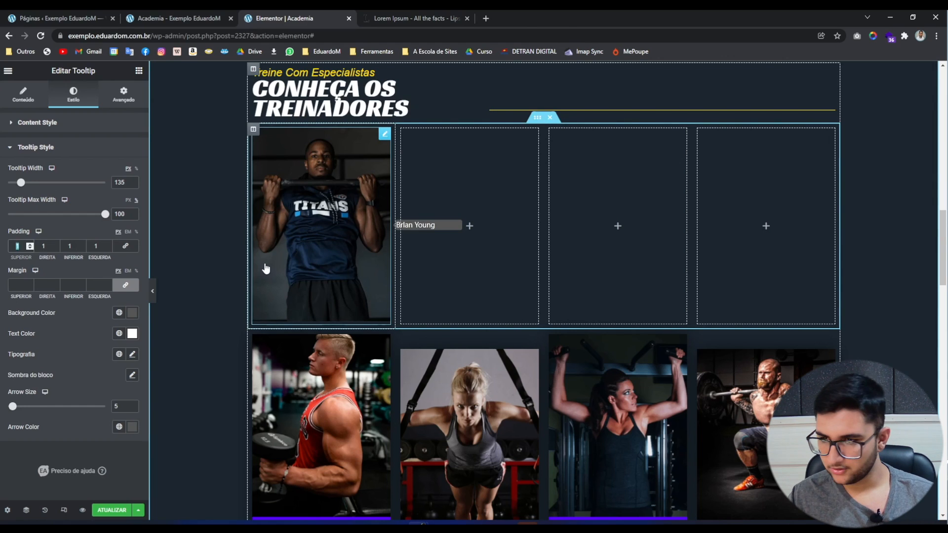
pyautogui.press('BackSpace')
pyautogui.write('25')
pyautogui.press('Tab')
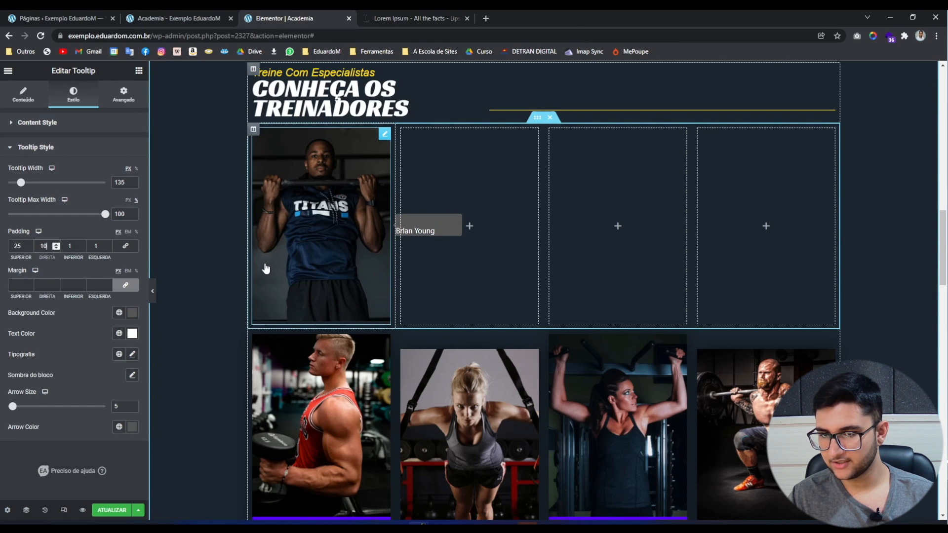
pyautogui.press('Tab')
pyautogui.write('25')
pyautogui.press('Tab')
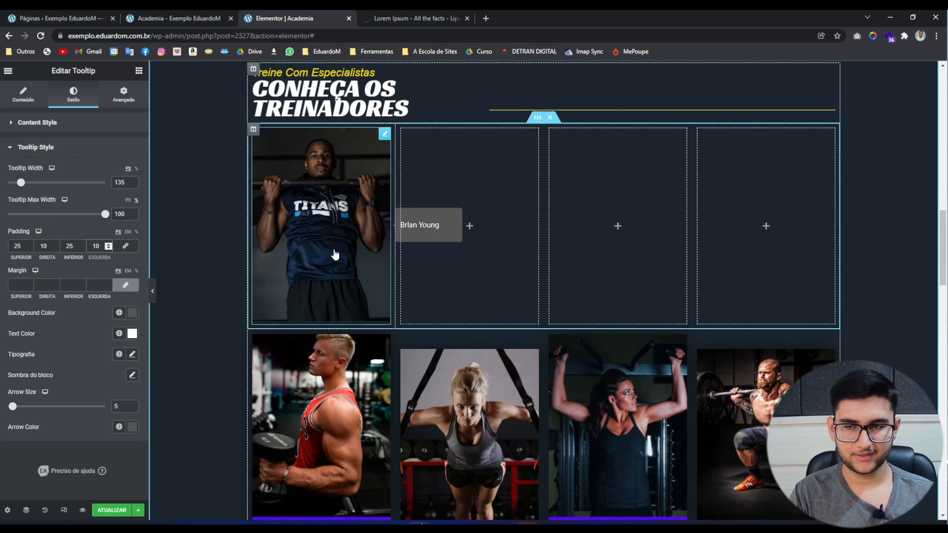
# Set the tooltip's left and right padding to 20.
pyautogui.press('BackSpace')
pyautogui.press('BackSpace')
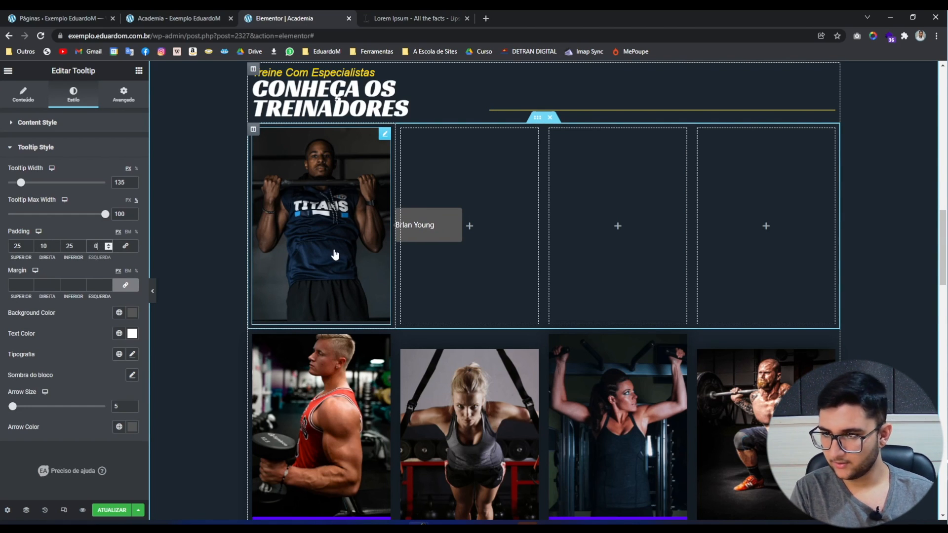
pyautogui.write('20')
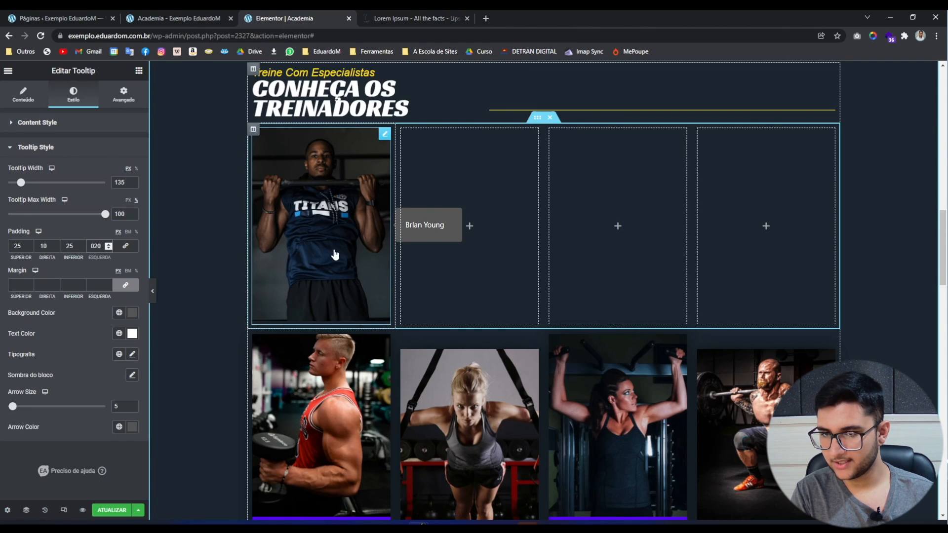
pyautogui.doubleClick(45, 245)
pyautogui.press('BackSpace')
pyautogui.write('20')
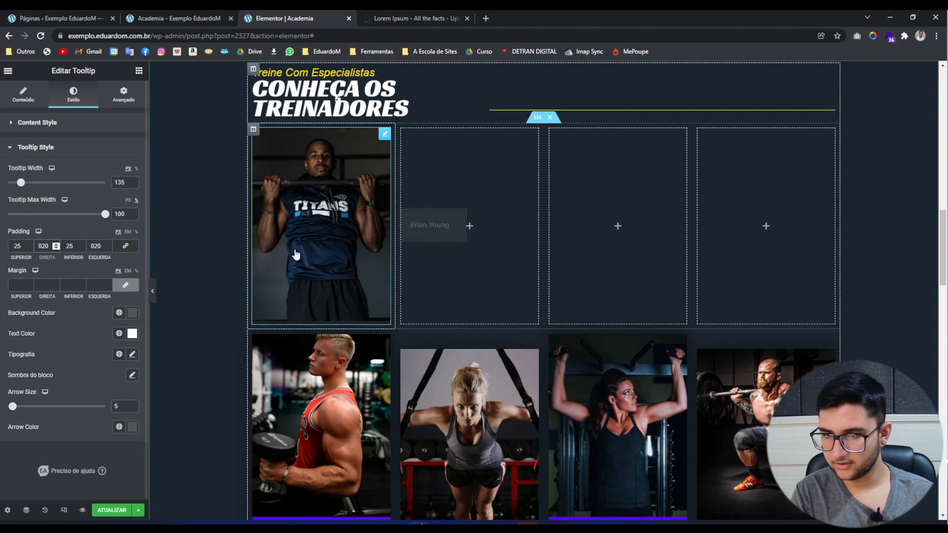
pyautogui.moveTo(332, 258)
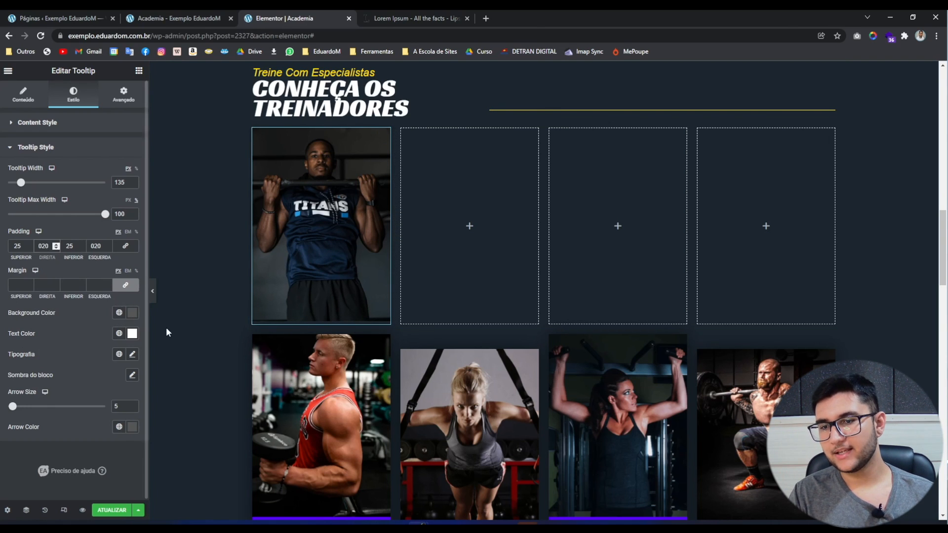
# Eyedrop the name caption's purple #5804FA as the tooltip background colour.
pyautogui.scroll(-1, 167, 328)
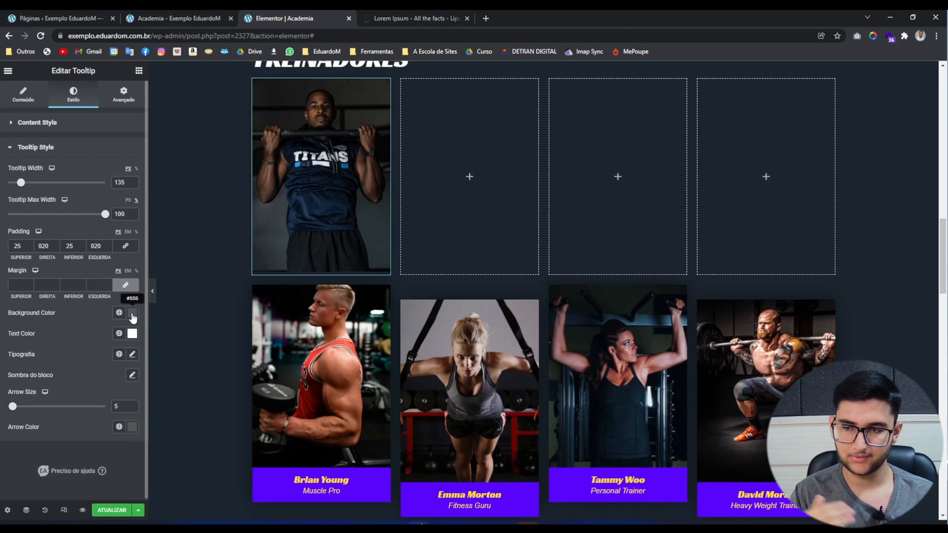
pyautogui.click(131, 312)
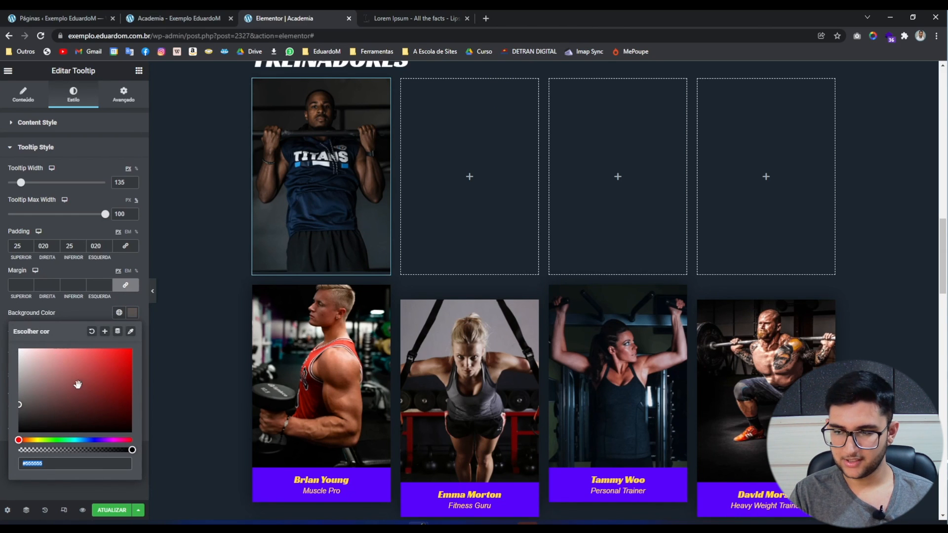
pyautogui.moveTo(77, 386); pyautogui.dragTo(68, 381)
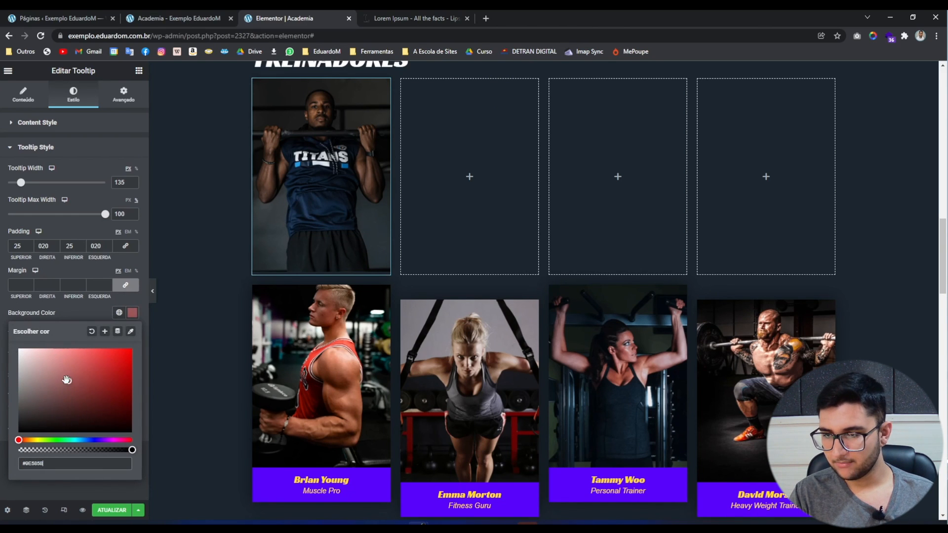
pyautogui.click(130, 333)
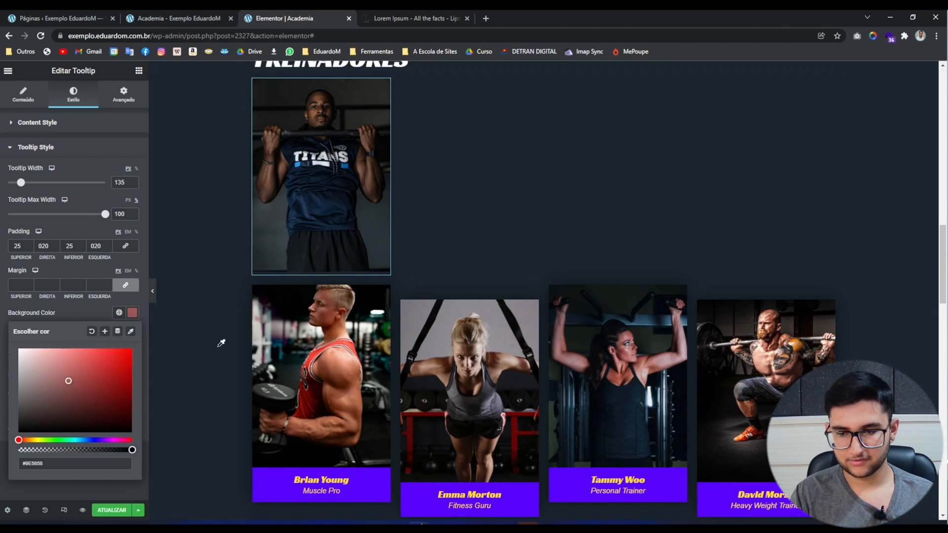
pyautogui.scroll(-1, 277, 415)
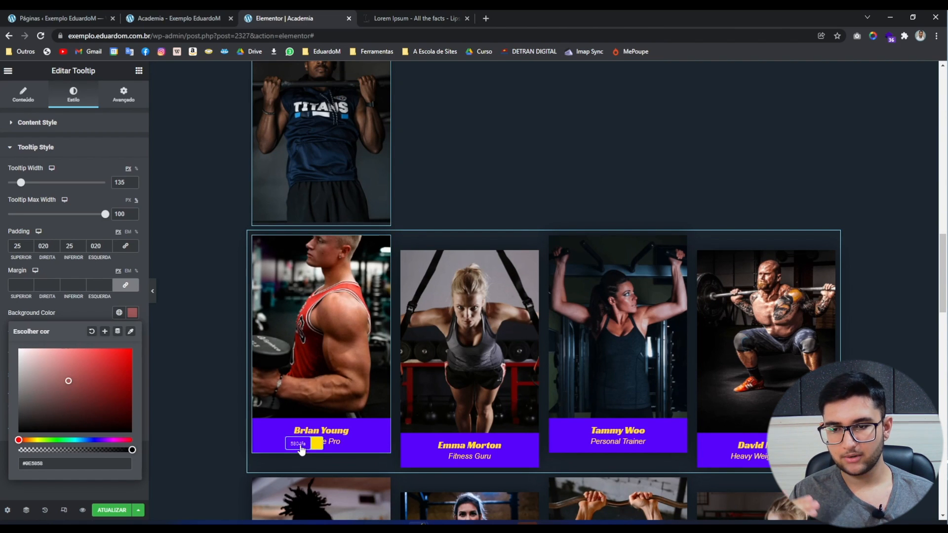
pyautogui.click(301, 449)
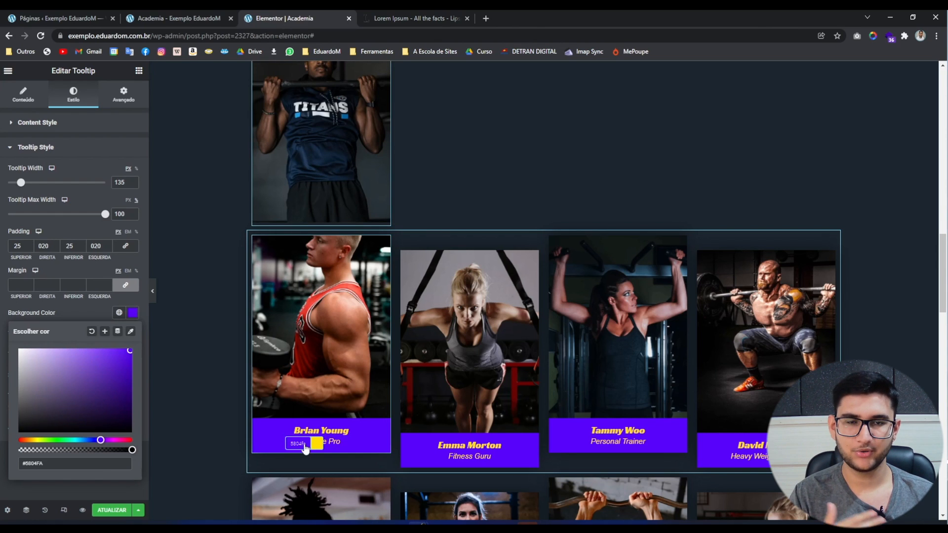
pyautogui.press('Escape')
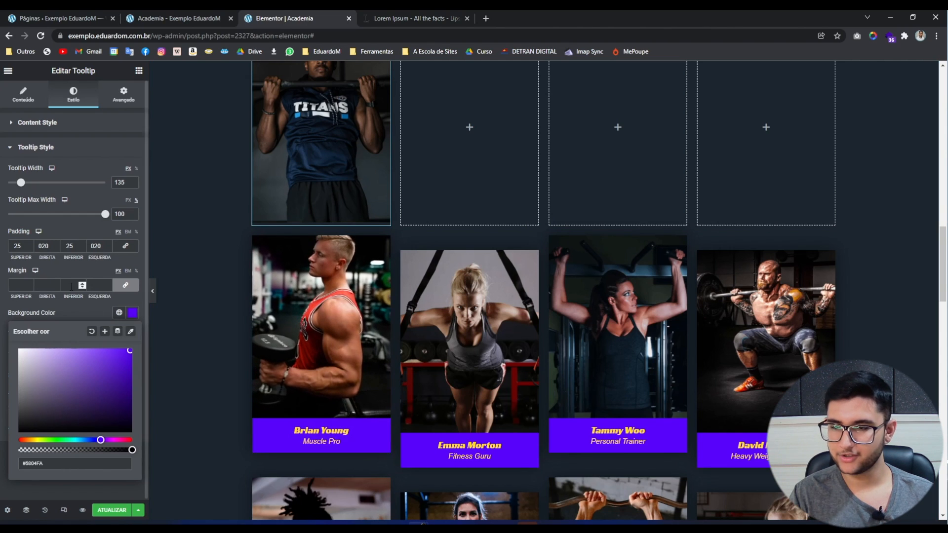
pyautogui.click(49, 314)
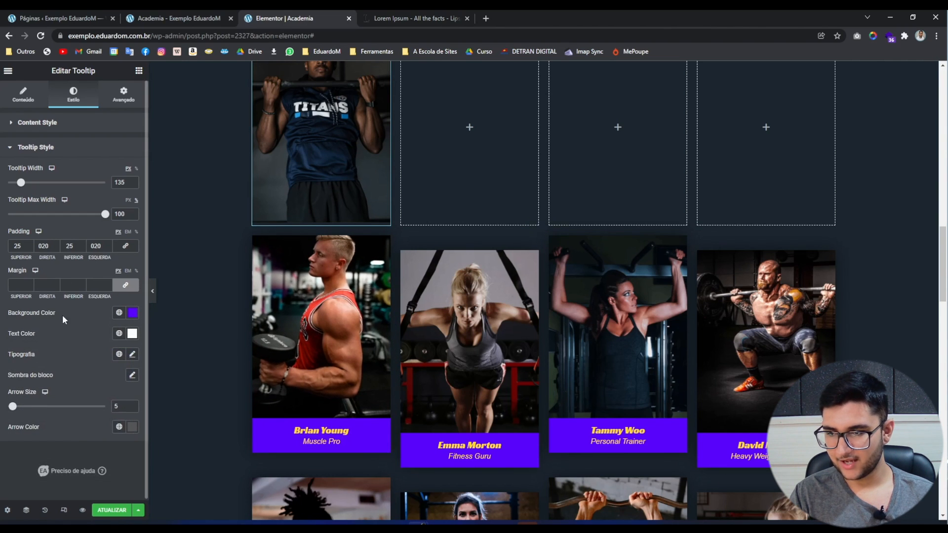
# Set the tooltip text colour to yellow #FFDE01, sampled from the caption name.
pyautogui.click(134, 335)
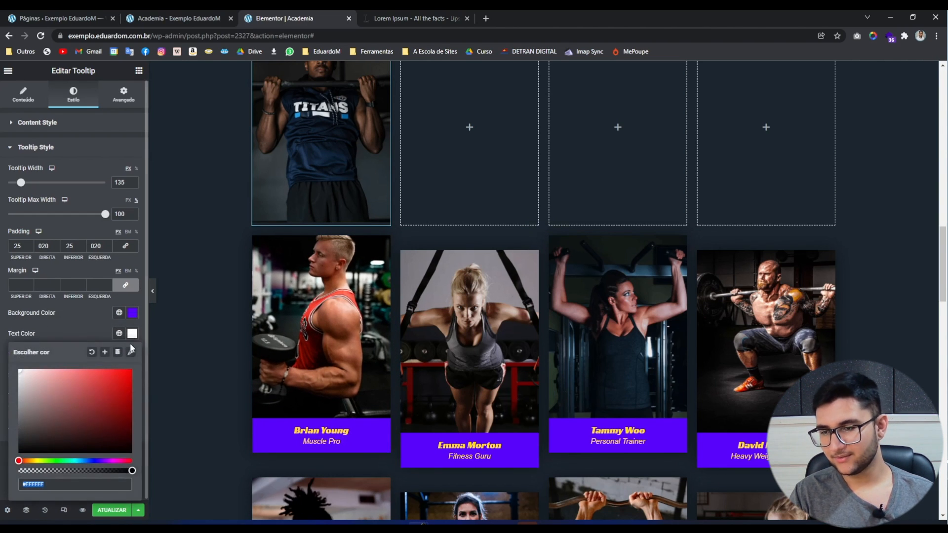
pyautogui.click(289, 431)
pyautogui.click(313, 441)
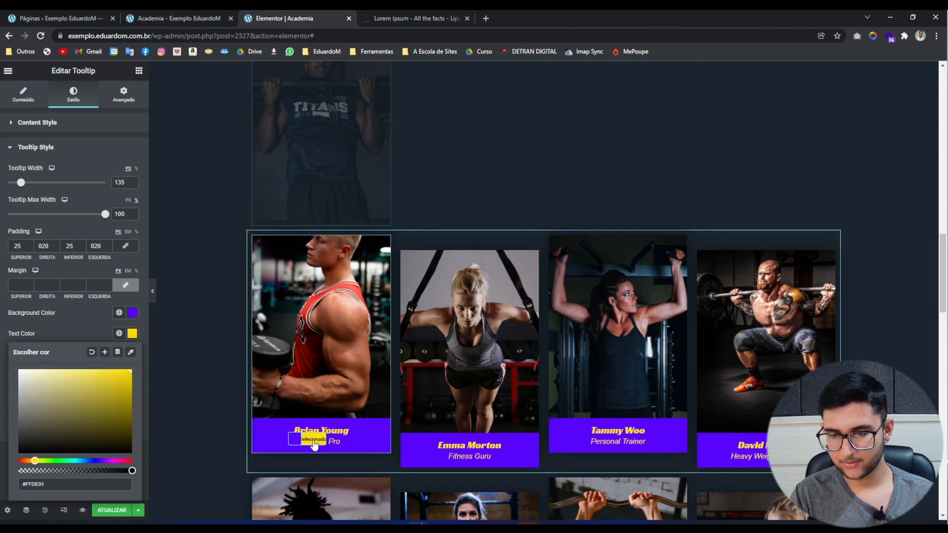
pyautogui.click(190, 274)
pyautogui.scroll(1, 196, 331)
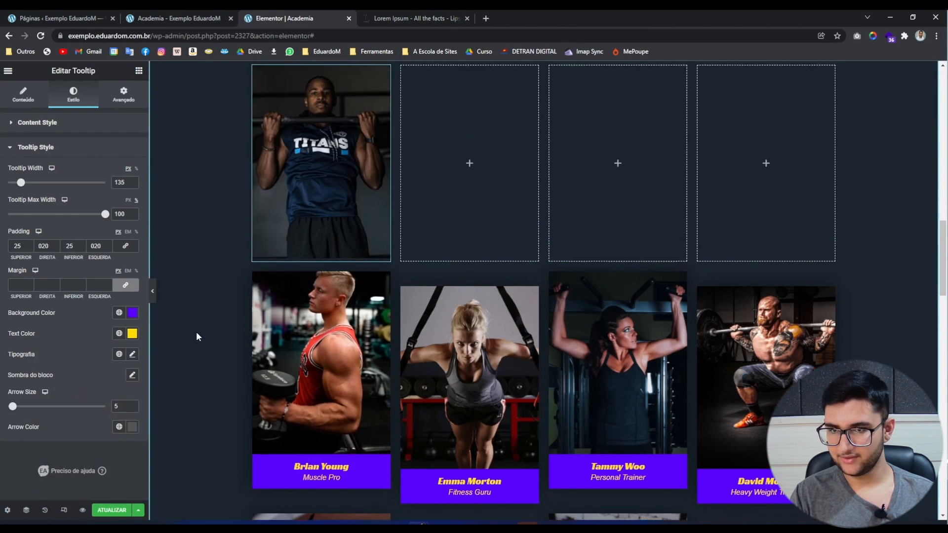
pyautogui.scroll(2, 196, 331)
pyautogui.moveTo(278, 309)
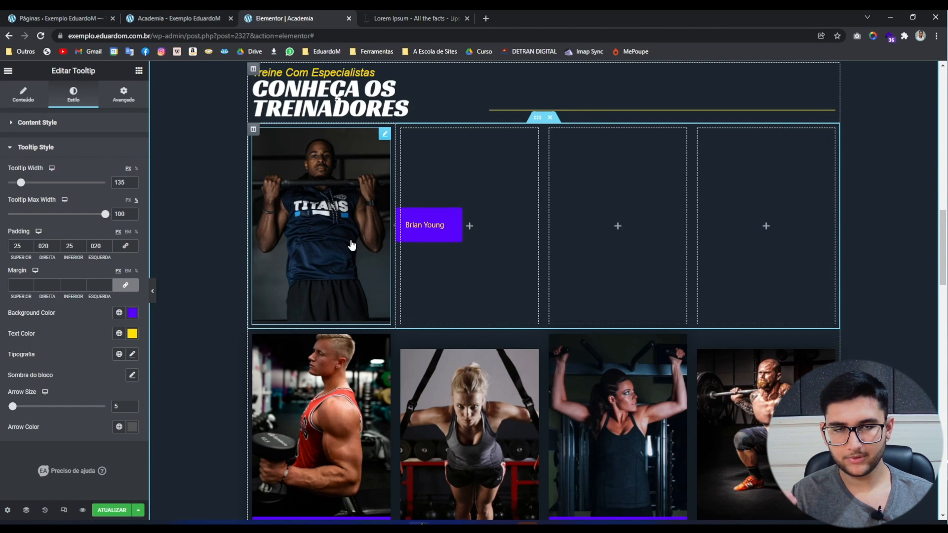
pyautogui.scroll(-1, 352, 244)
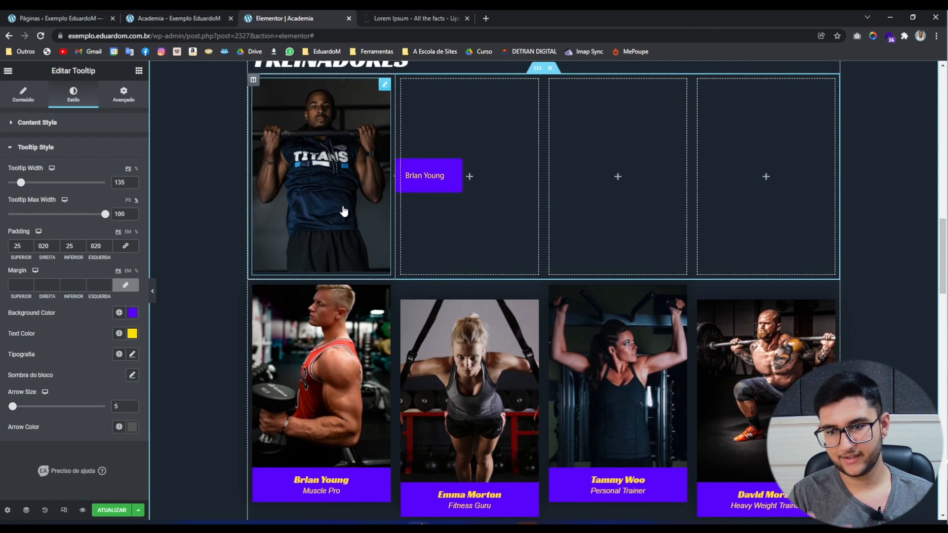
pyautogui.click(293, 359)
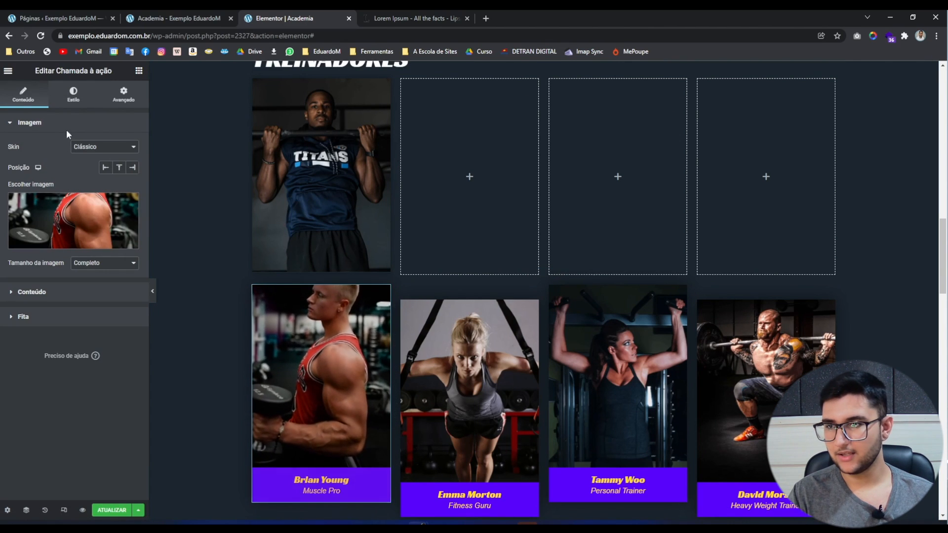
pyautogui.click(73, 94)
# Check the caption title's font, then select the first trainer tooltip's style settings.
pyautogui.click(55, 359)
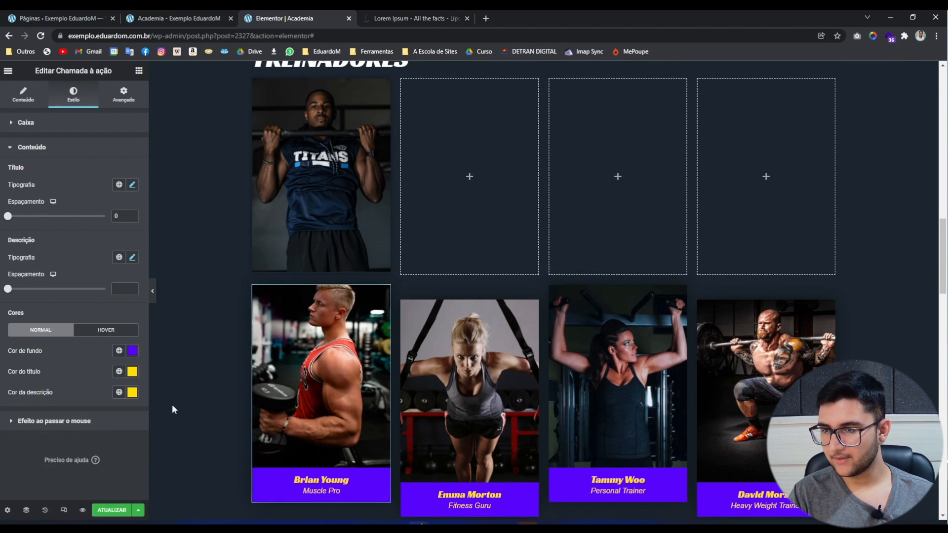
pyautogui.click(132, 185)
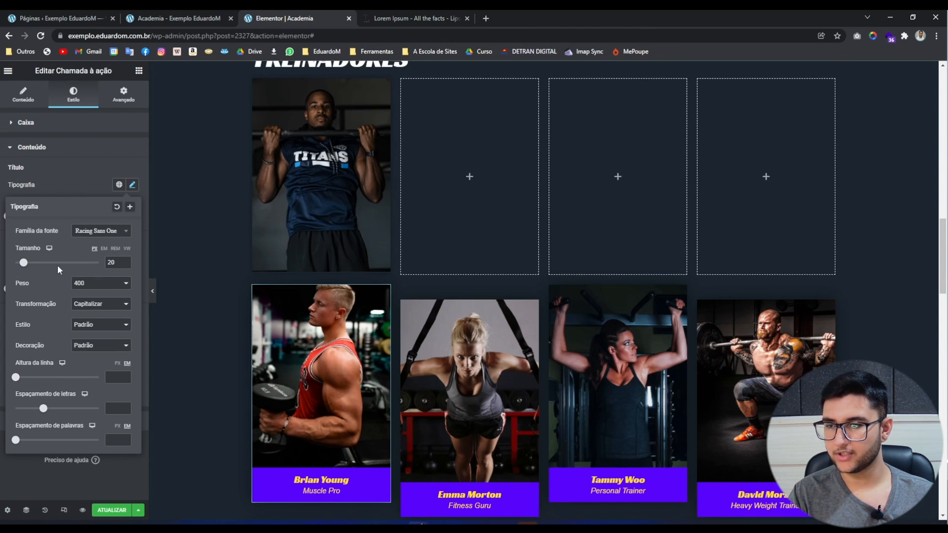
pyautogui.click(322, 162)
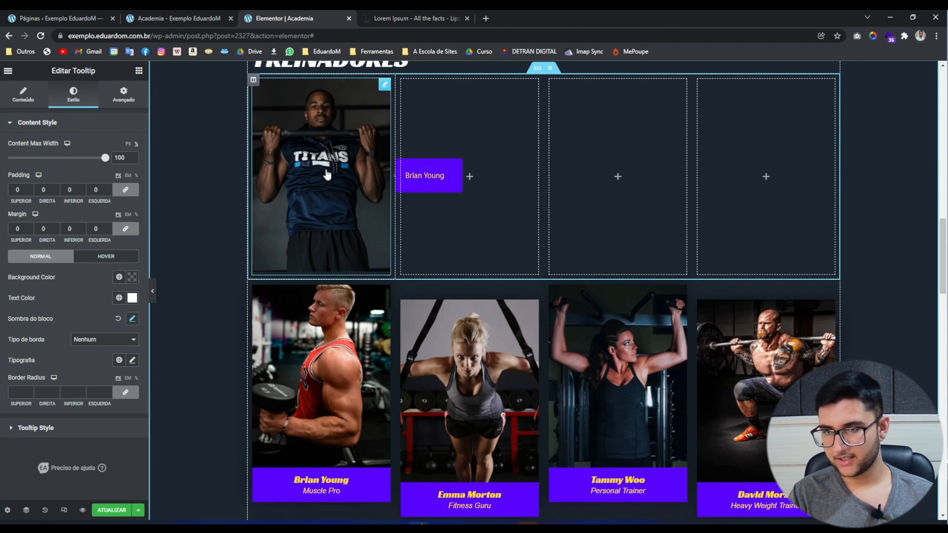
pyautogui.click(36, 428)
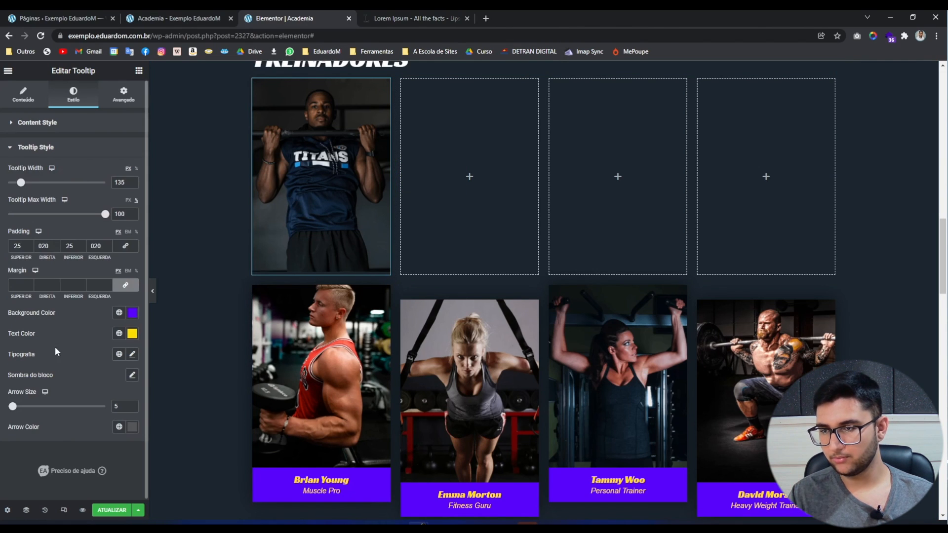
# Set the tooltip typography to Racing Sans One at 20 px.
pyautogui.click(132, 354)
pyautogui.click(103, 401)
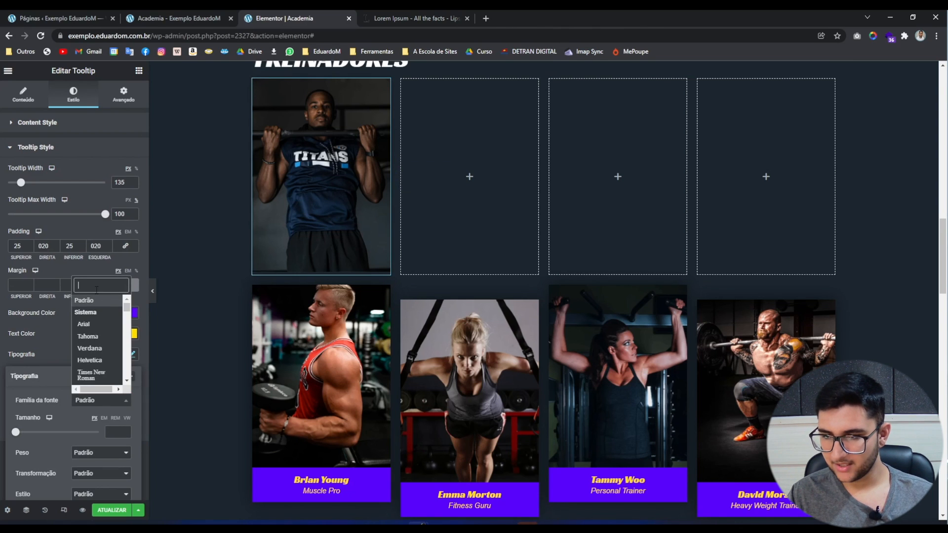
pyautogui.write('racin')
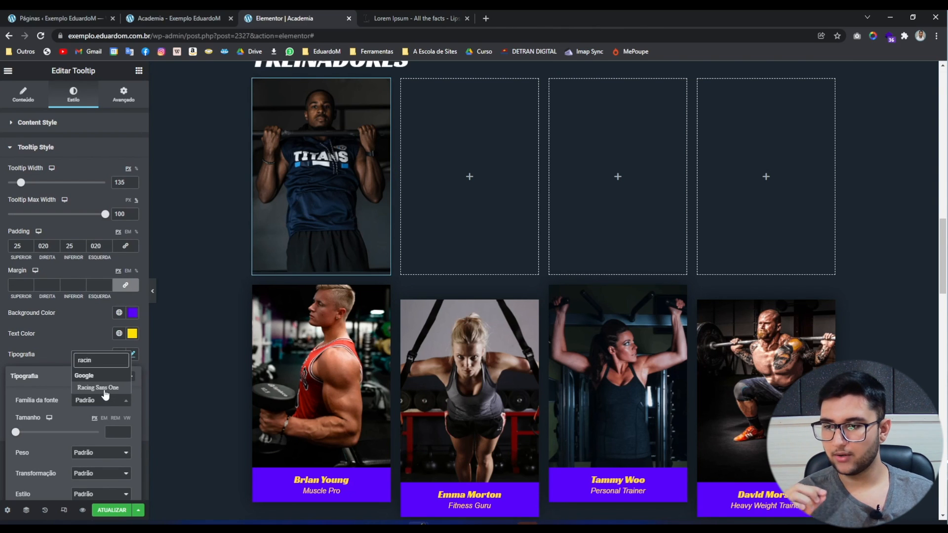
pyautogui.click(103, 389)
pyautogui.click(115, 419)
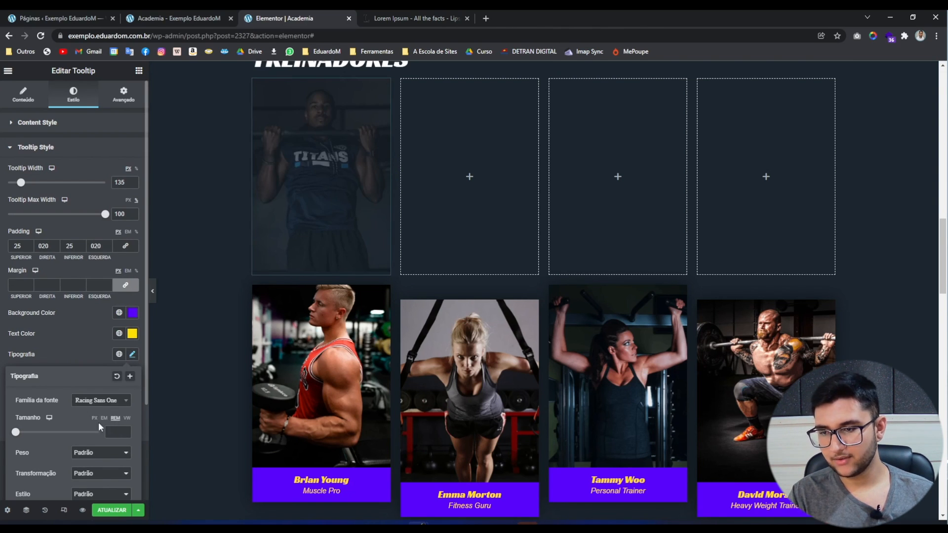
pyautogui.click(94, 418)
pyautogui.click(119, 430)
pyautogui.write('20')
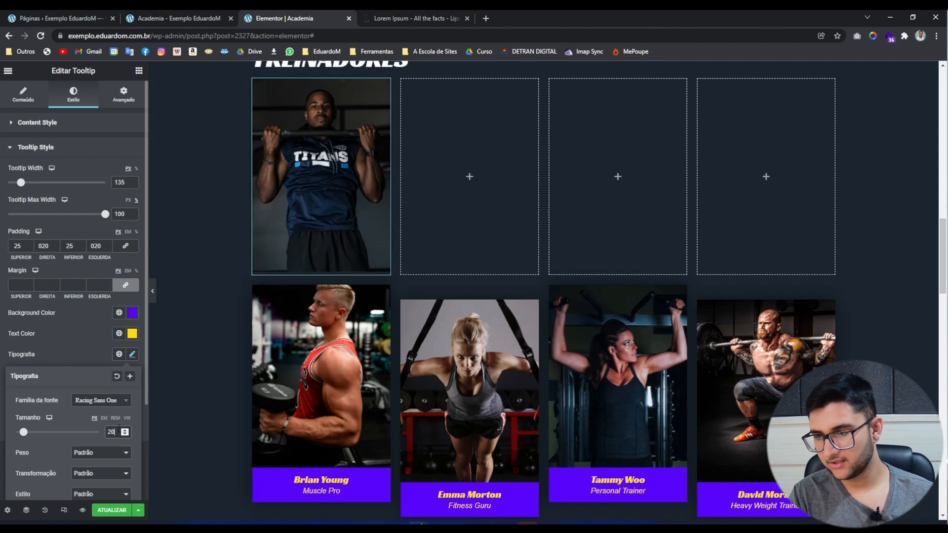
pyautogui.click(68, 341)
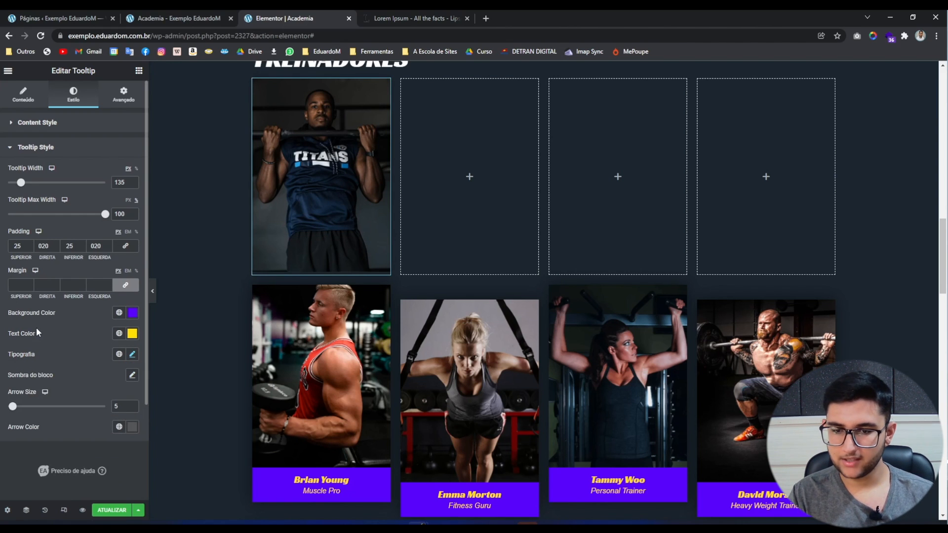
pyautogui.moveTo(341, 214)
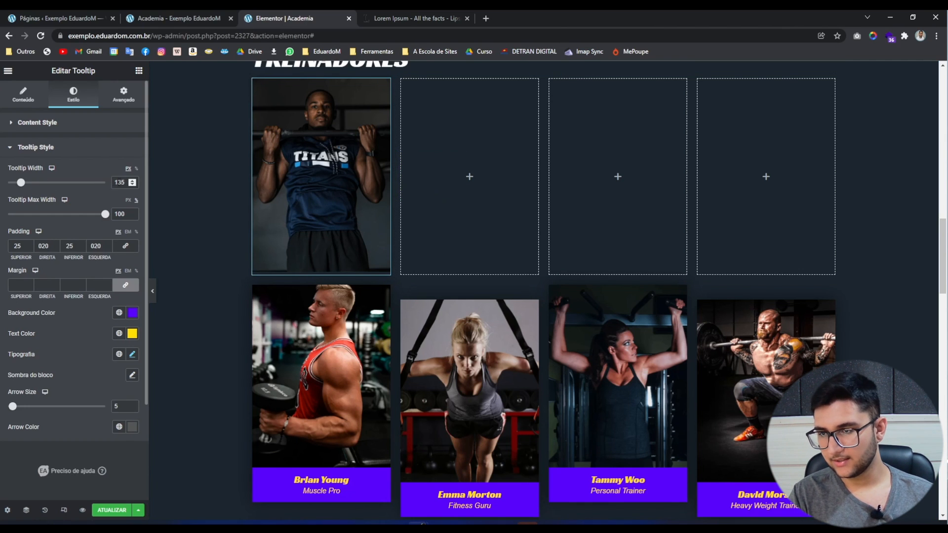
# Set the tooltip width to 170.
pyautogui.moveTo(118, 182); pyautogui.dragTo(168, 186)
pyautogui.write('50')
pyautogui.moveTo(270, 202)
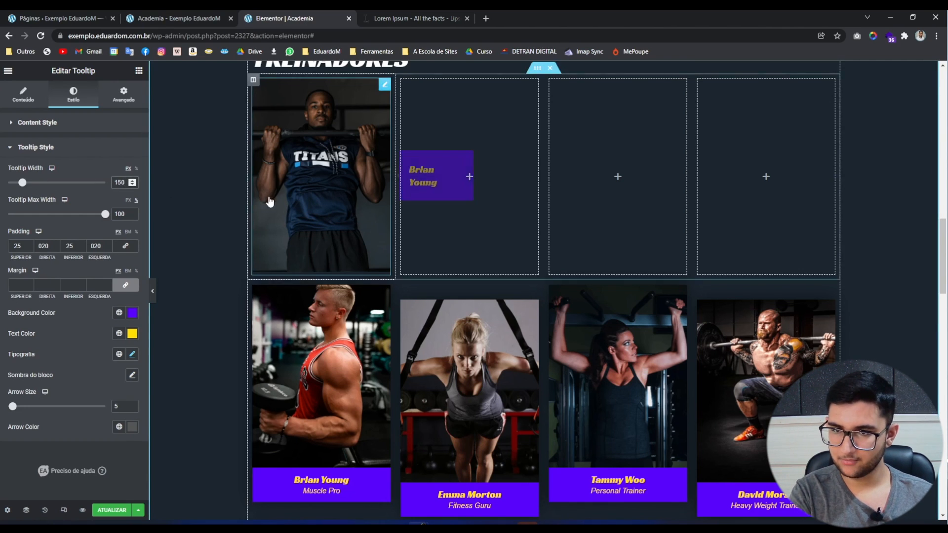
pyautogui.moveTo(114, 183); pyautogui.dragTo(150, 186)
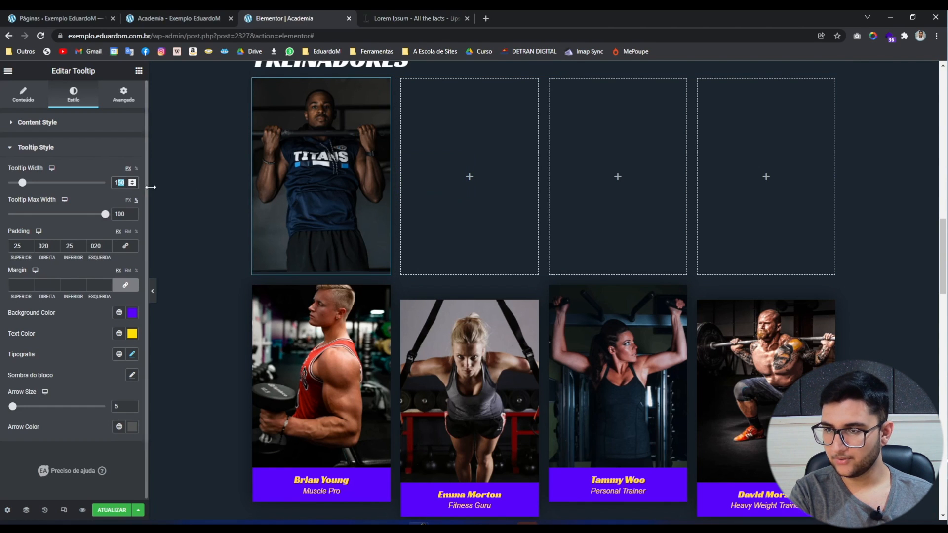
pyautogui.write('170')
pyautogui.moveTo(298, 206)
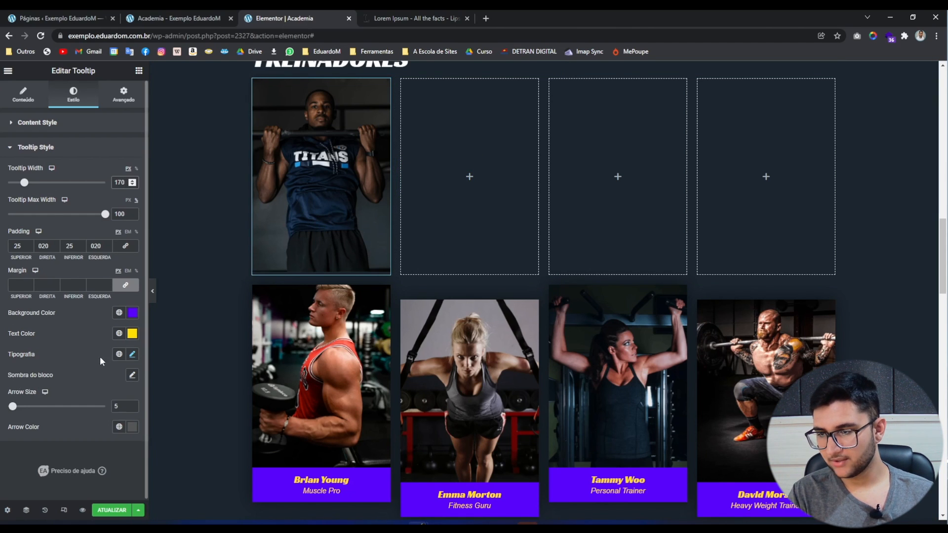
# Give the tooltip box shadow a semi-transparent black colour, rgba(0,0,0,0.15).
pyautogui.click(132, 374)
pyautogui.moveTo(316, 228)
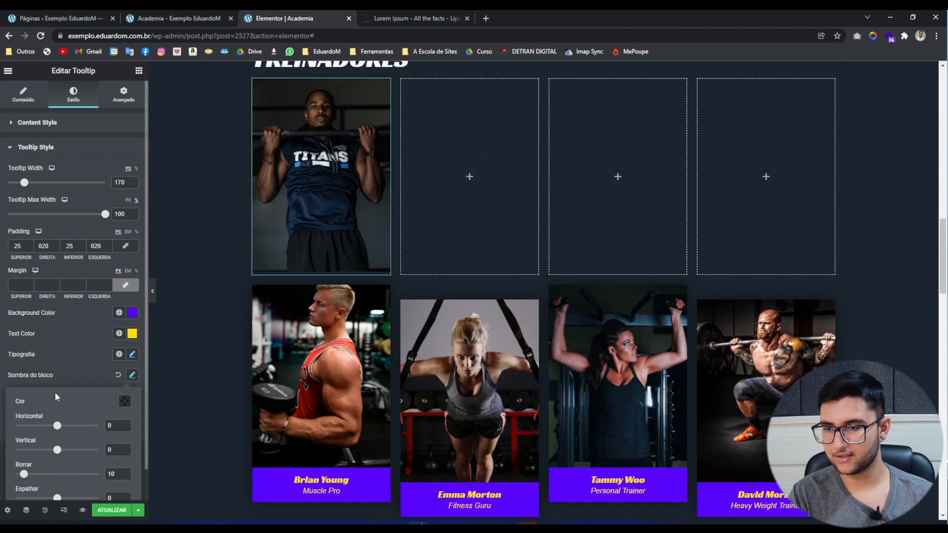
pyautogui.click(125, 401)
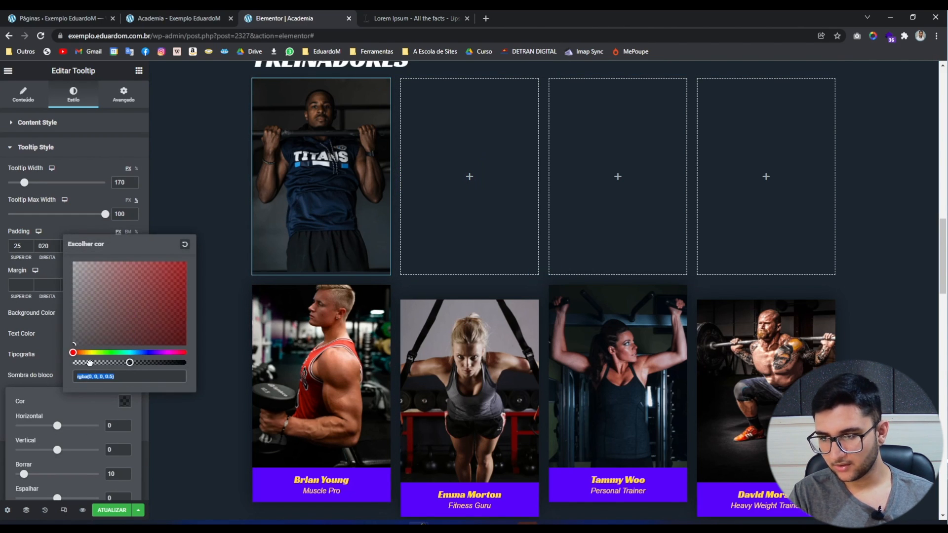
pyautogui.click(90, 362)
pyautogui.moveTo(291, 236)
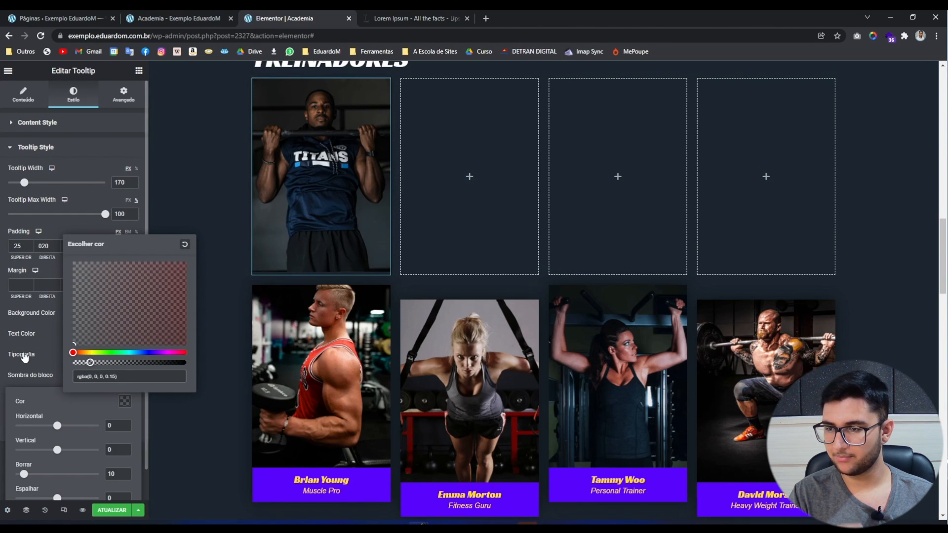
pyautogui.click(25, 380)
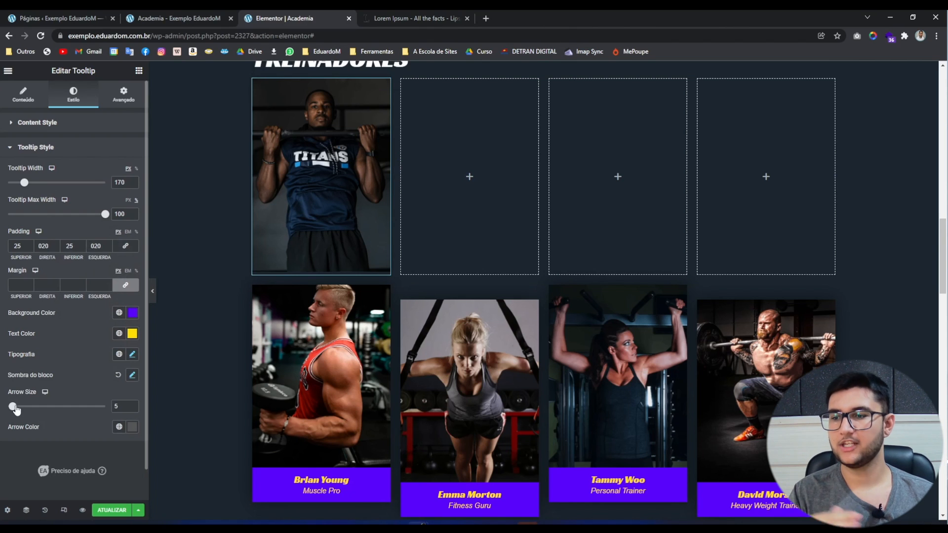
# Enlarge the tooltip arrow and apply the global Roxo arrossado purple.
pyautogui.moveTo(16, 410); pyautogui.dragTo(62, 414)
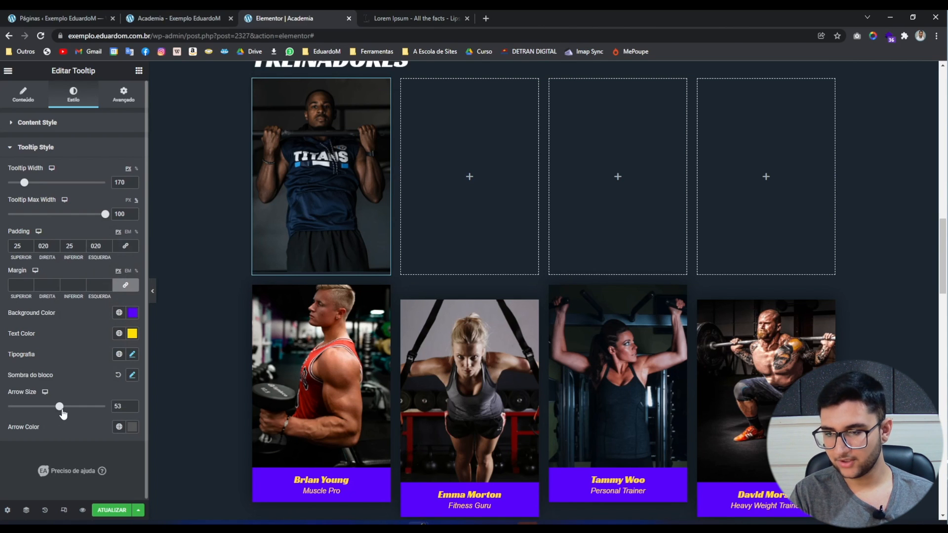
pyautogui.moveTo(303, 226)
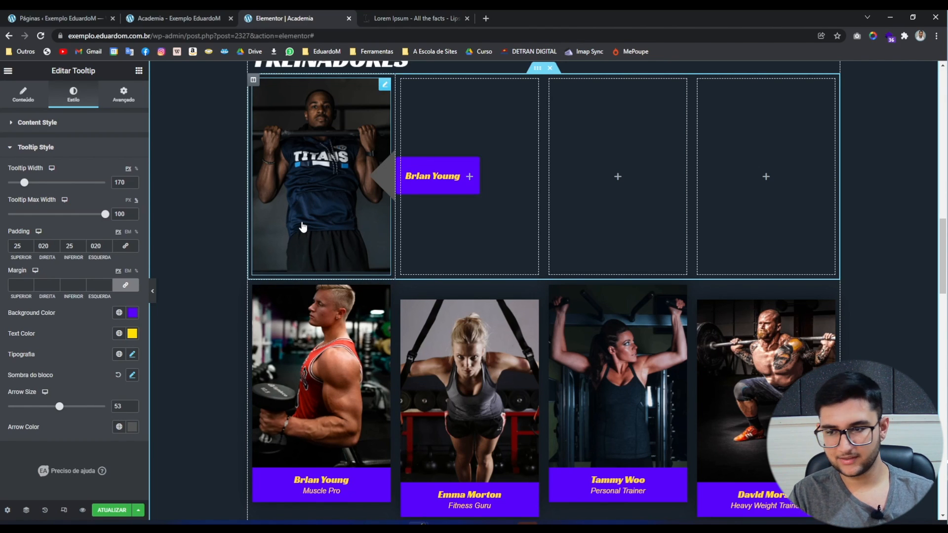
pyautogui.click(119, 427)
pyautogui.scroll(-2, 60, 375)
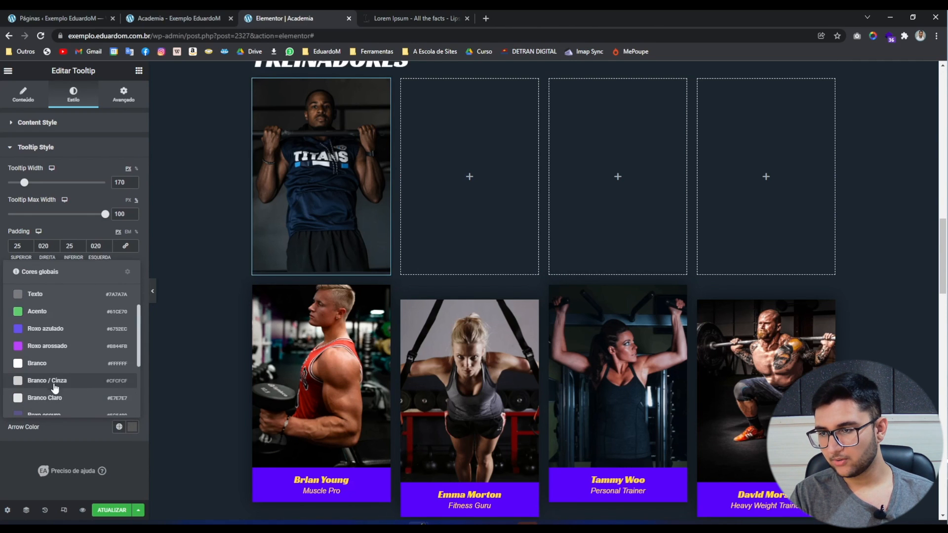
pyautogui.click(50, 347)
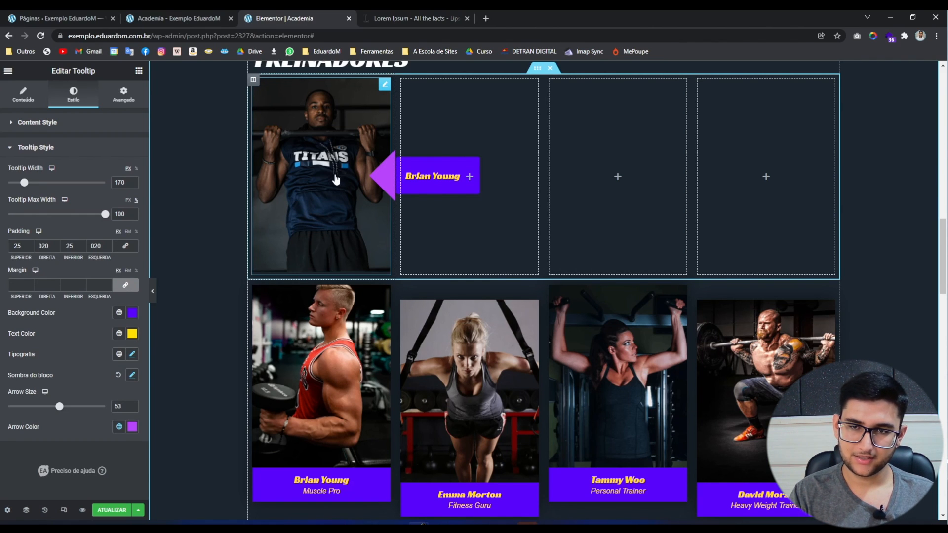
# Resize the tooltip arrow down to 15.
pyautogui.moveTo(60, 407); pyautogui.dragTo(39, 409)
pyautogui.moveTo(352, 241)
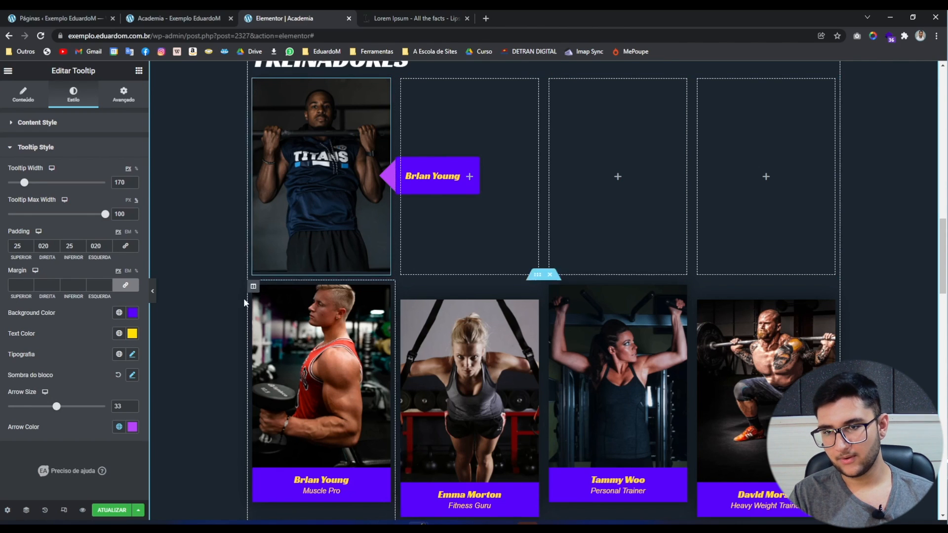
pyautogui.moveTo(57, 409); pyautogui.dragTo(44, 409)
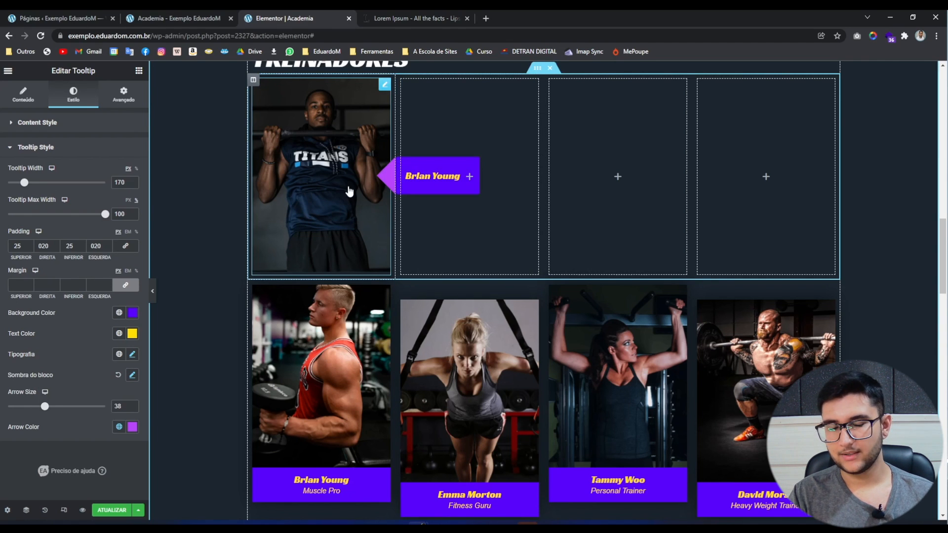
pyautogui.moveTo(45, 408); pyautogui.dragTo(24, 418)
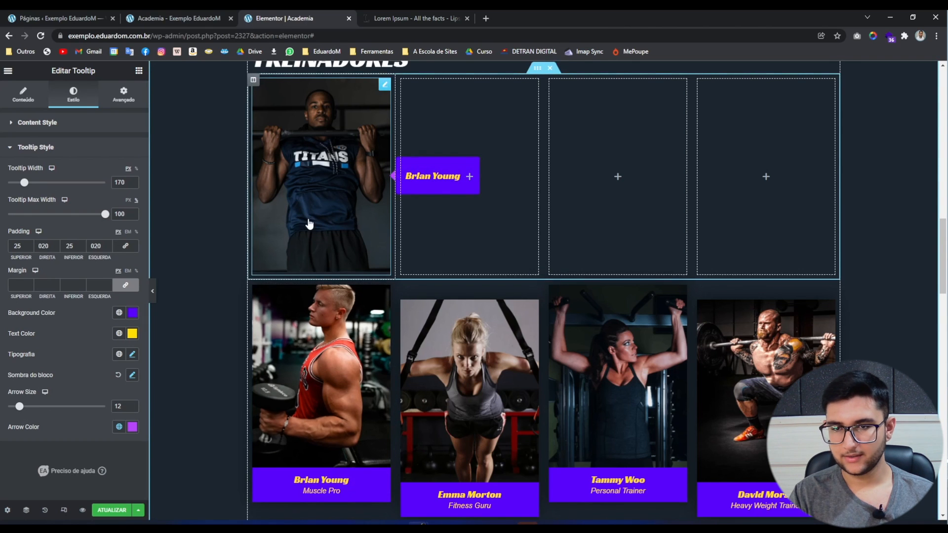
pyautogui.moveTo(19, 407); pyautogui.dragTo(22, 408)
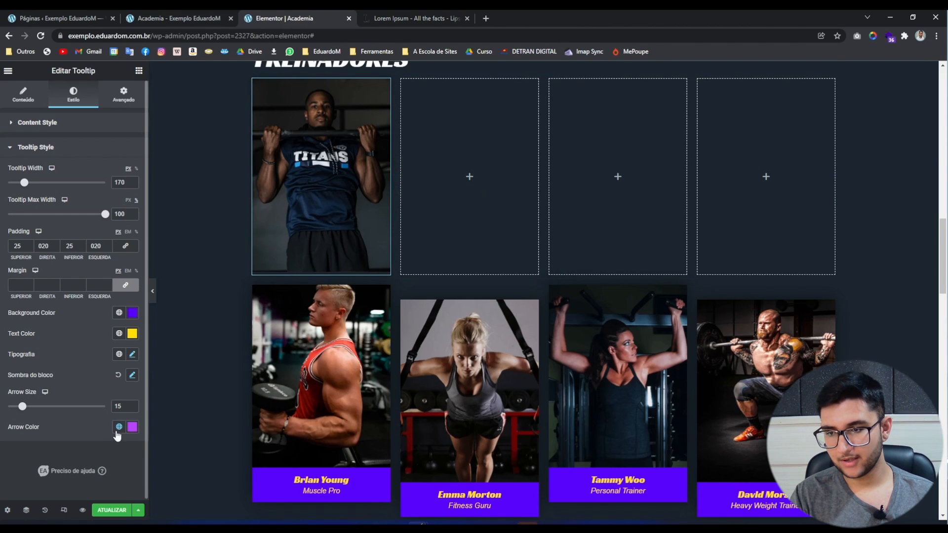
pyautogui.click(132, 427)
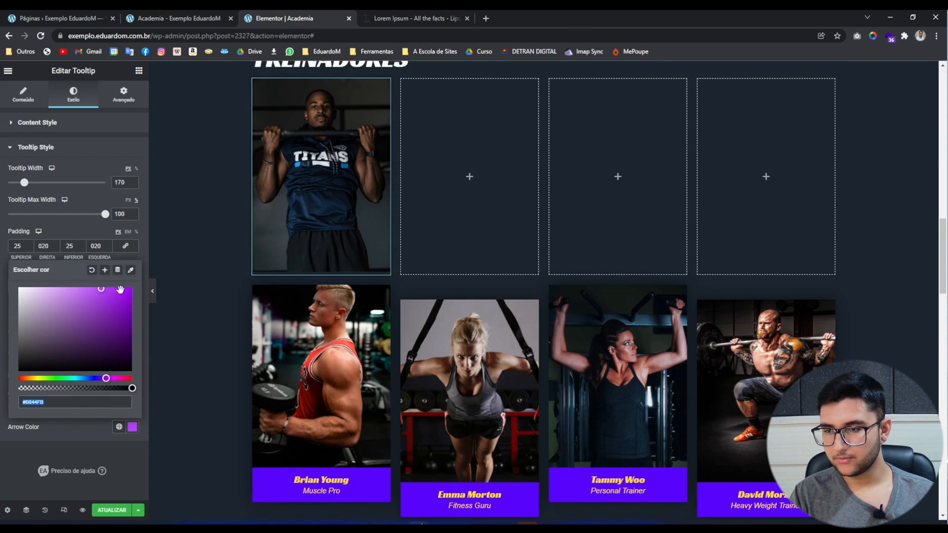
pyautogui.click(131, 270)
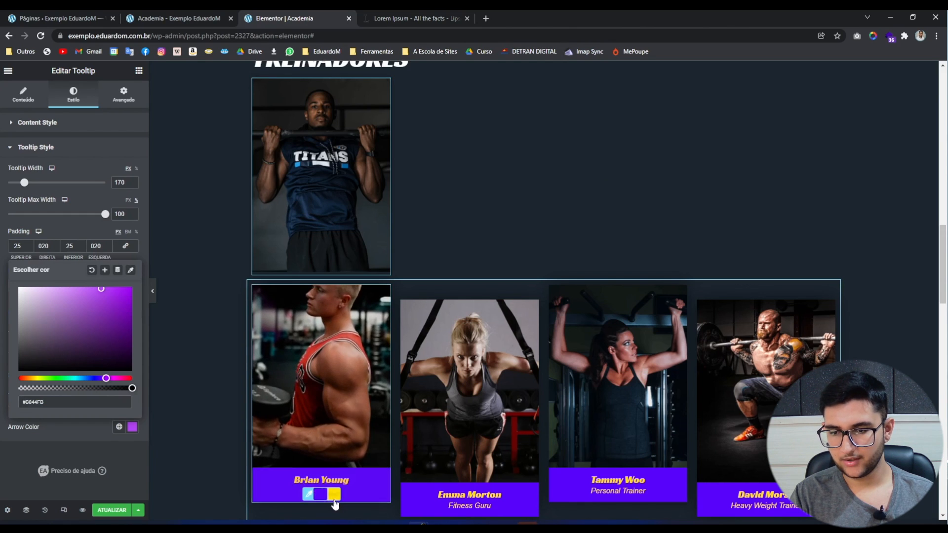
pyautogui.click(335, 494)
pyautogui.moveTo(332, 222)
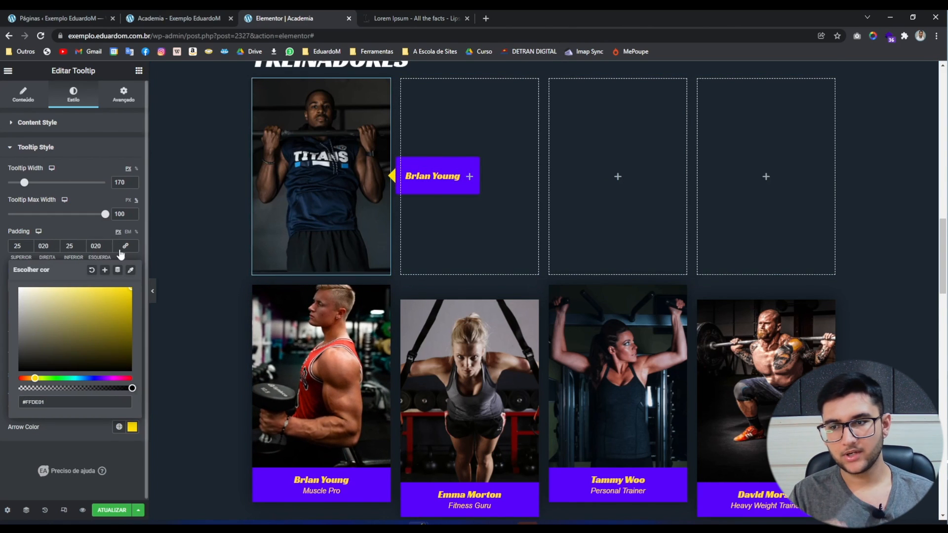
pyautogui.click(131, 270)
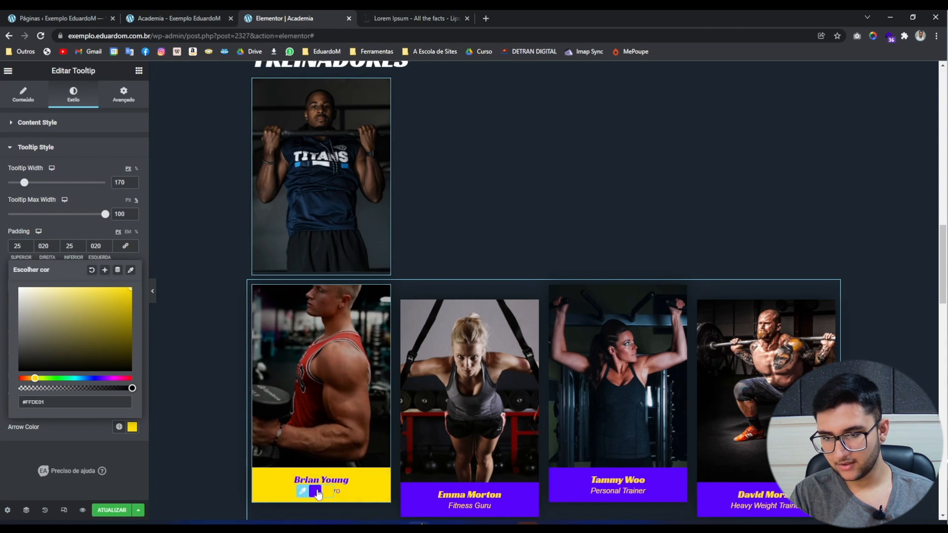
pyautogui.click(323, 488)
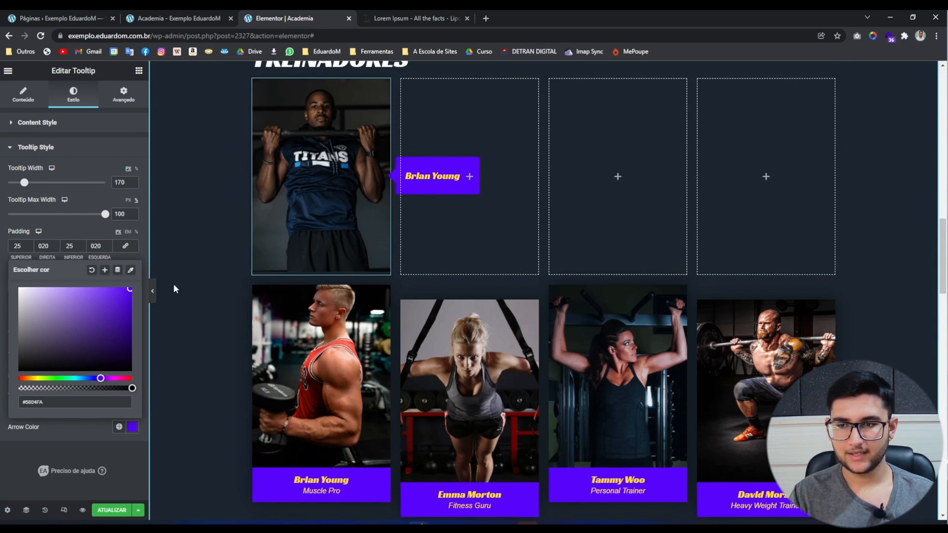
pyautogui.click(13, 466)
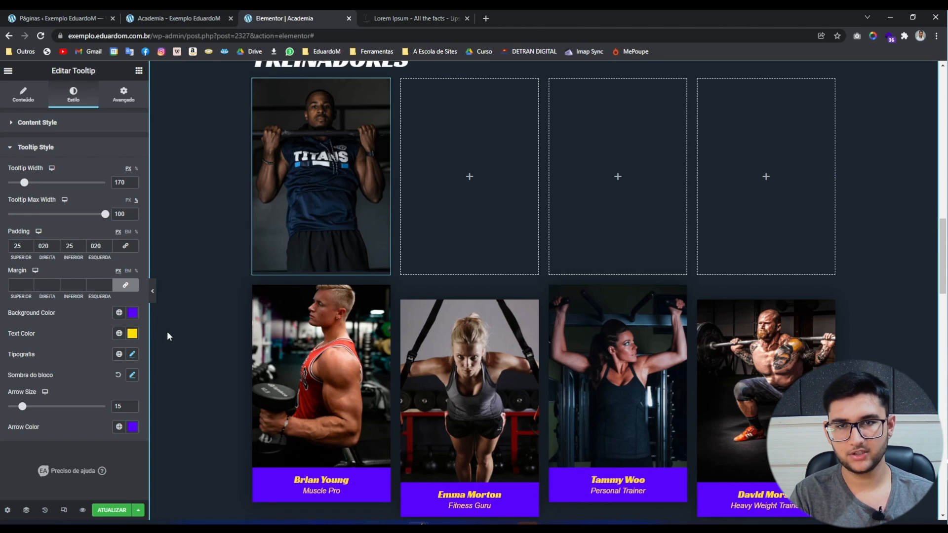
# Preview the trainers section without the panel and test the first photo's purple tooltip.
pyautogui.click(152, 290)
pyautogui.scroll(2, 21, 336)
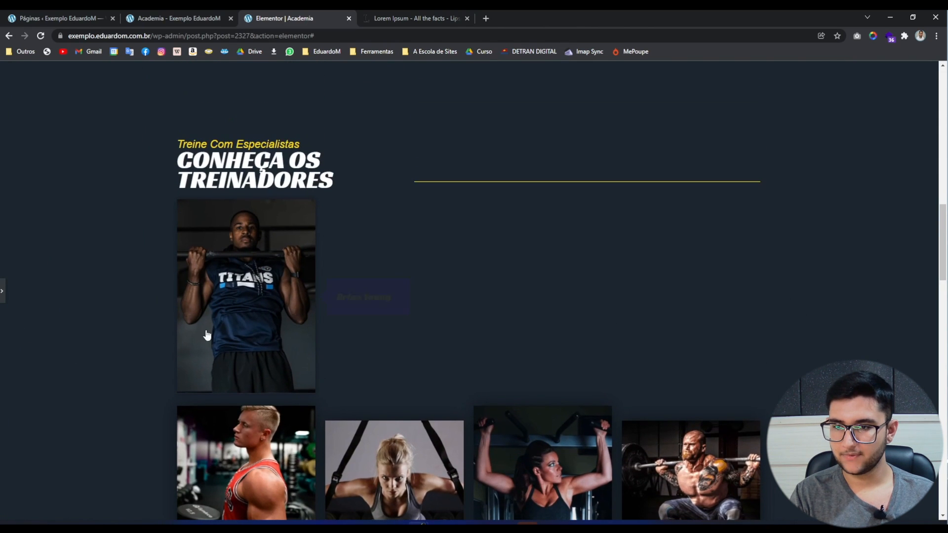
pyautogui.moveTo(261, 335)
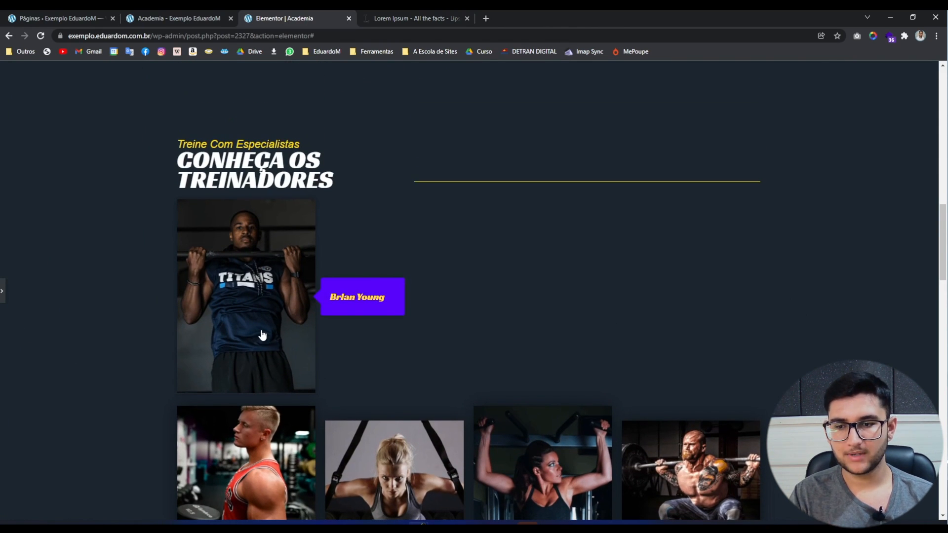
pyautogui.scroll(-1, 98, 339)
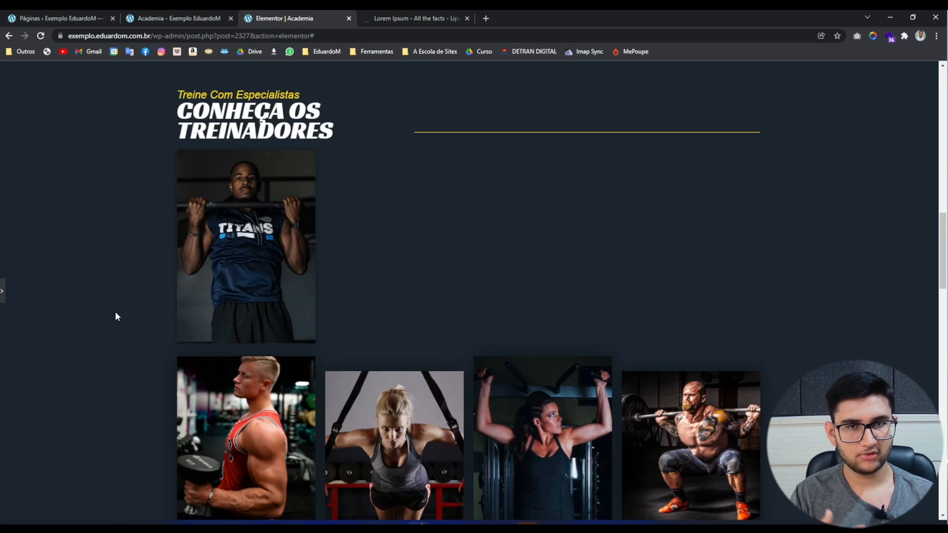
pyautogui.scroll(-3, 104, 343)
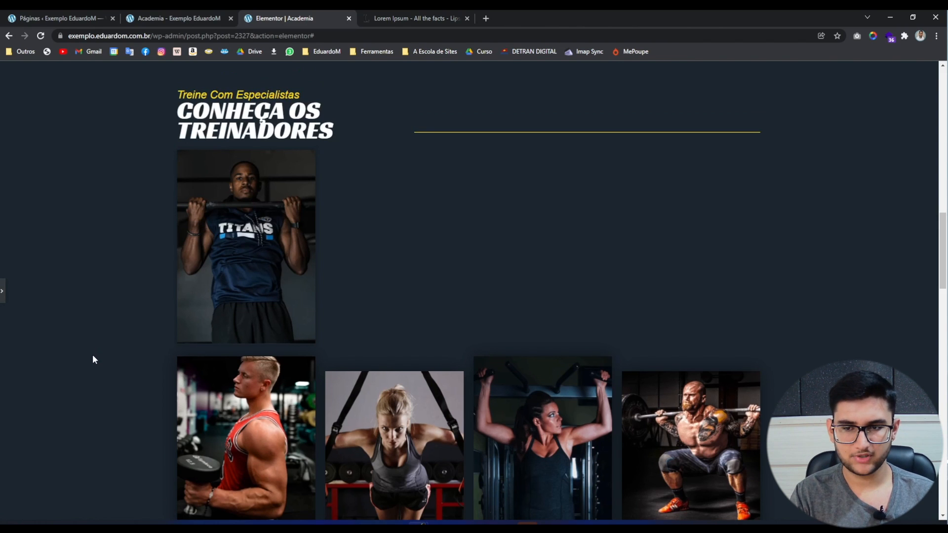
pyautogui.moveTo(223, 285)
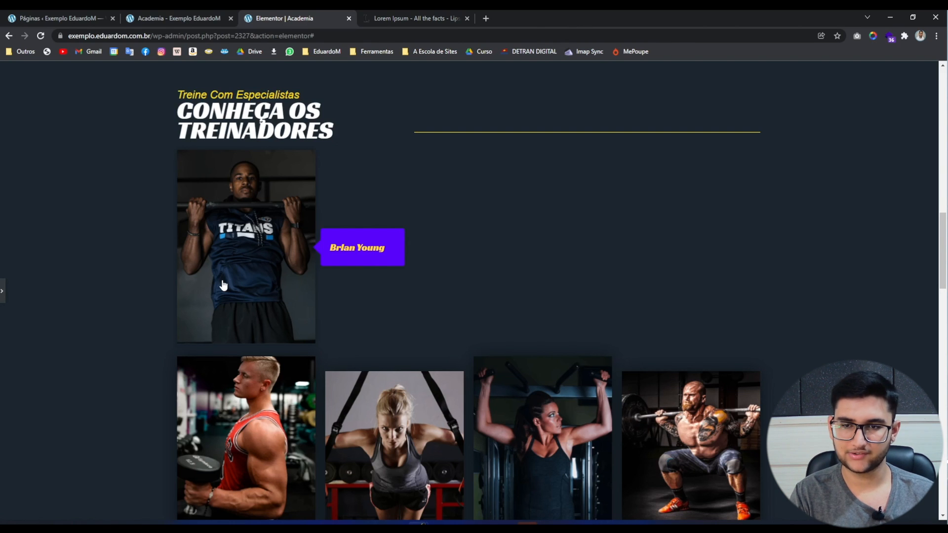
# Copy the first trainer tooltip and paste it into the second, third and fourth columns.
pyautogui.click(2, 292)
pyautogui.rightClick(338, 203)
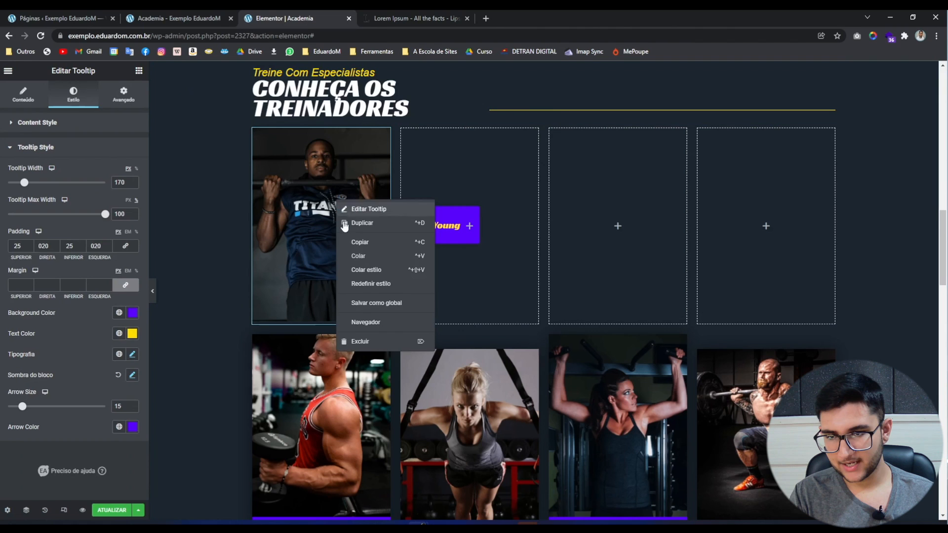
pyautogui.click(364, 242)
pyautogui.rightClick(461, 197)
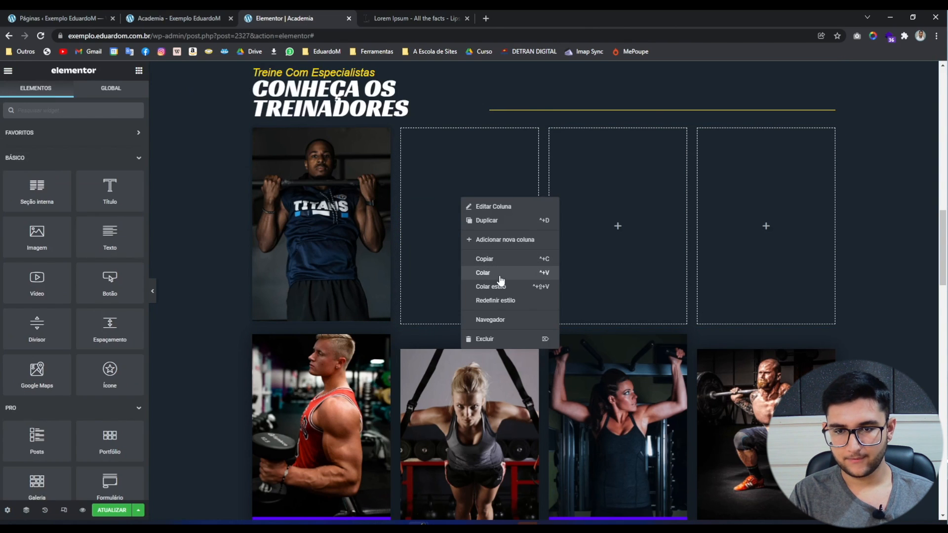
pyautogui.click(499, 270)
pyautogui.rightClick(628, 220)
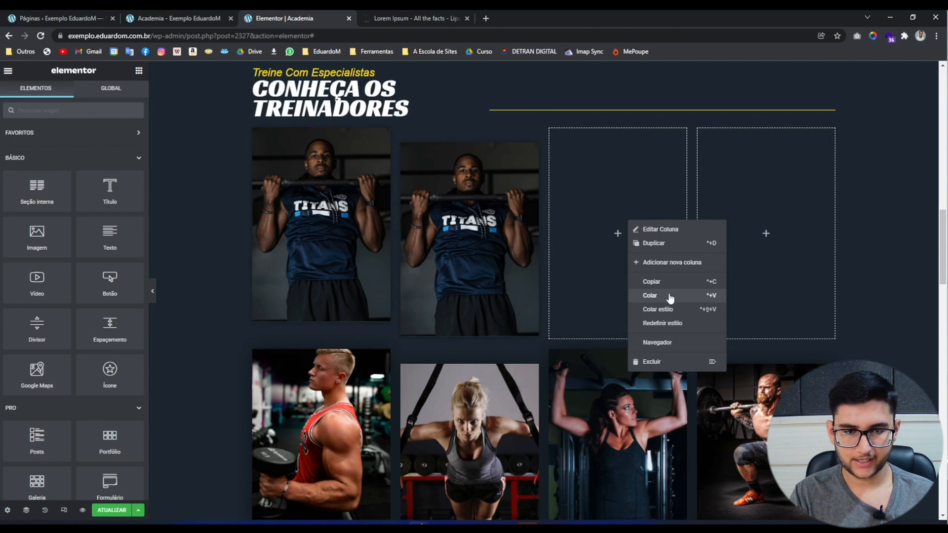
pyautogui.click(668, 297)
pyautogui.rightClick(772, 293)
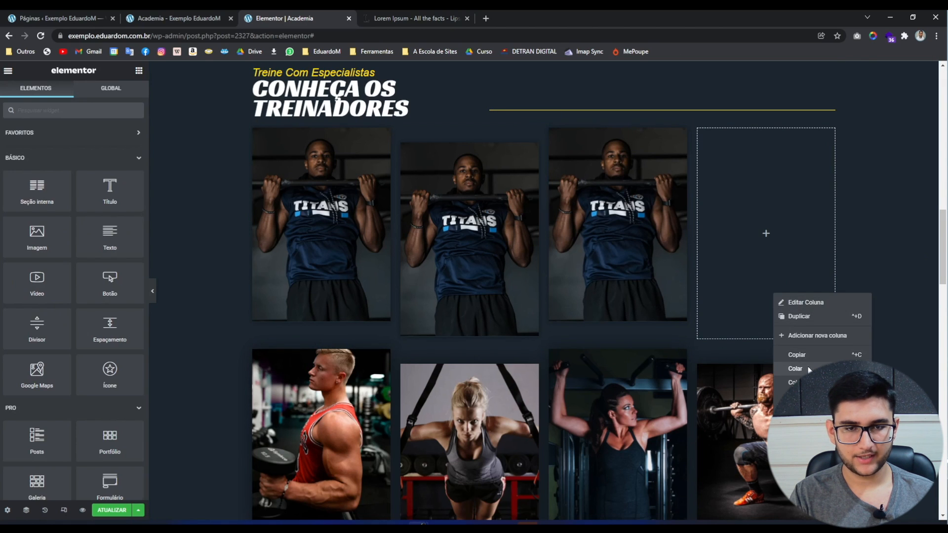
pyautogui.click(799, 364)
# Edit the second tooltip and open the media library to replace its image.
pyautogui.rightClick(495, 199)
pyautogui.click(521, 209)
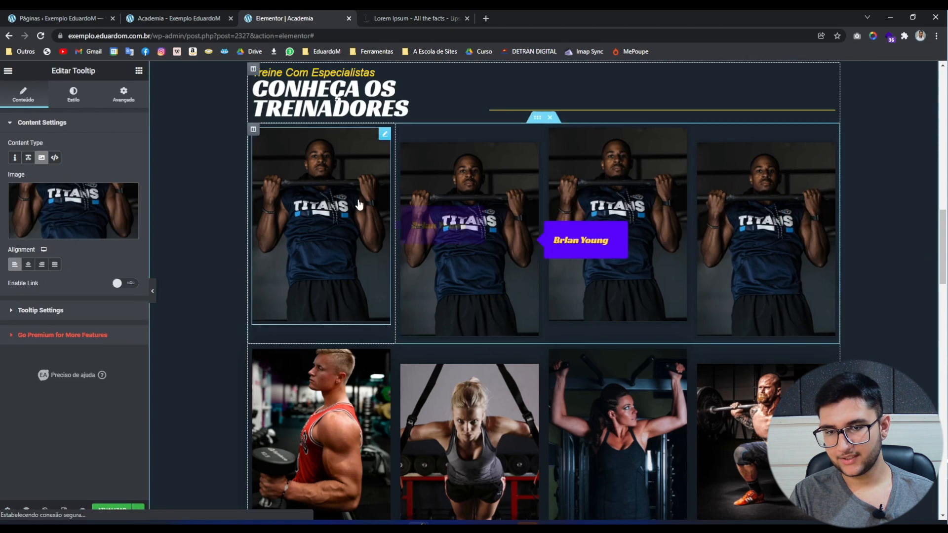
pyautogui.click(54, 210)
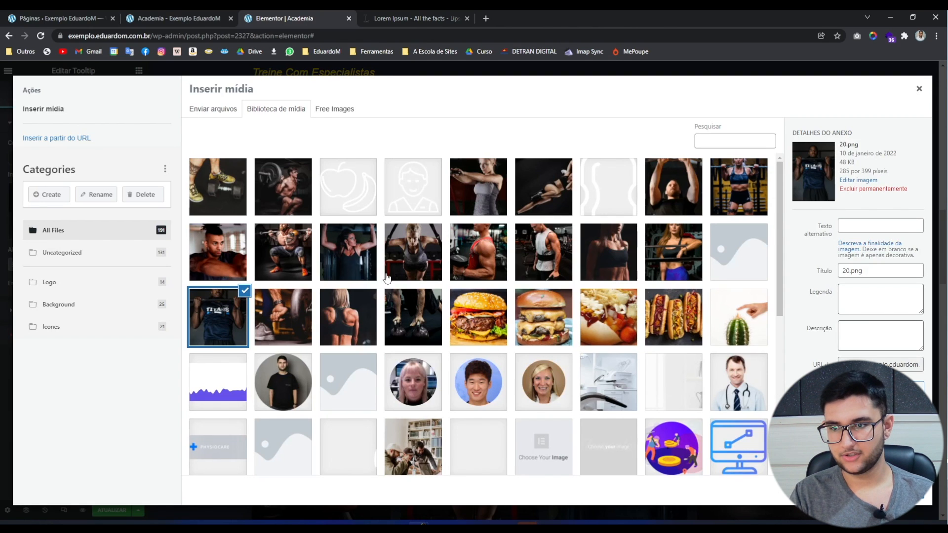
# Give the second tooltip the woman-in-blue-shorts photo and the third tooltip a new photo.
pyautogui.click(351, 337)
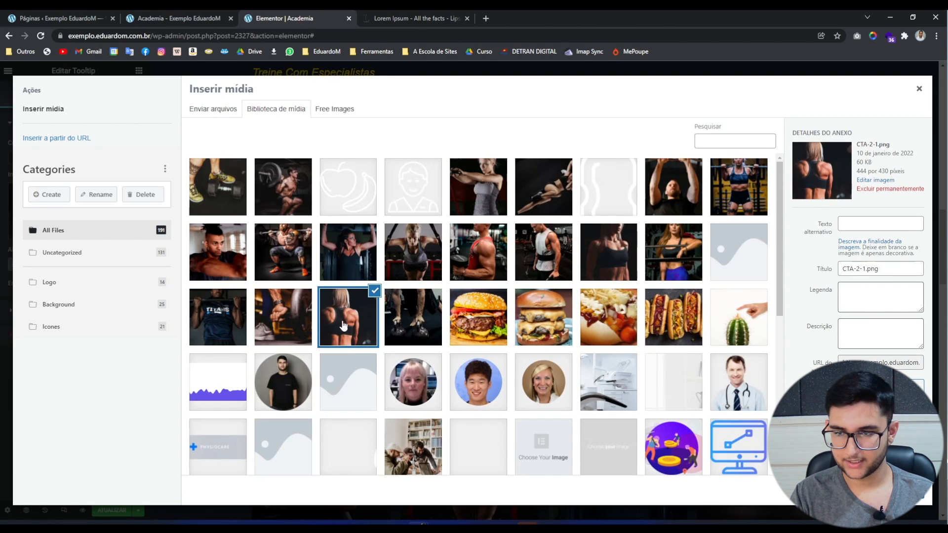
pyautogui.click(684, 262)
pyautogui.click(899, 490)
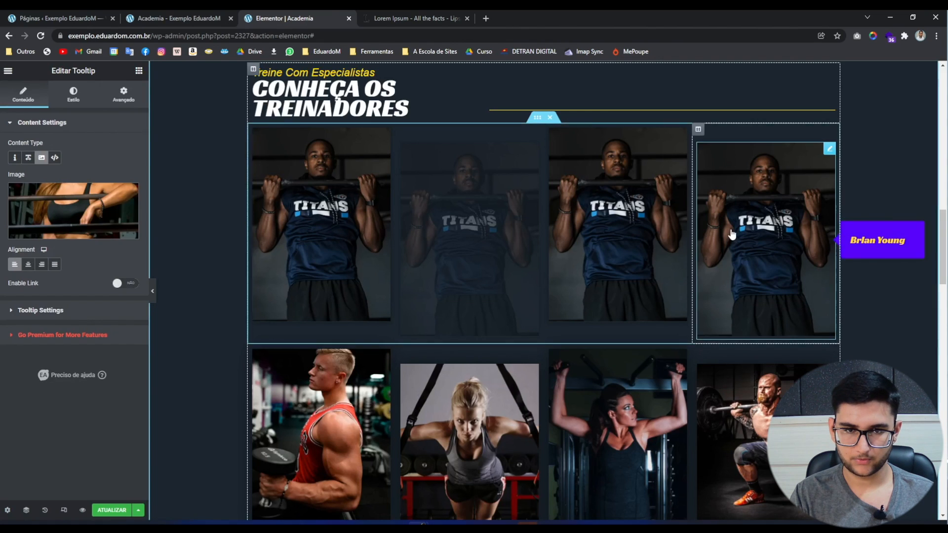
pyautogui.rightClick(639, 217)
pyautogui.click(666, 230)
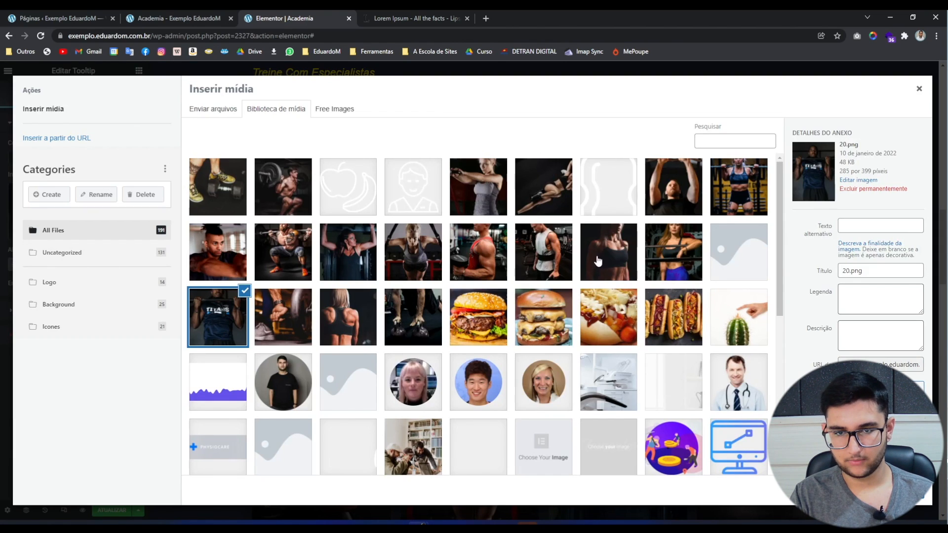
pyautogui.click(600, 266)
pyautogui.click(899, 490)
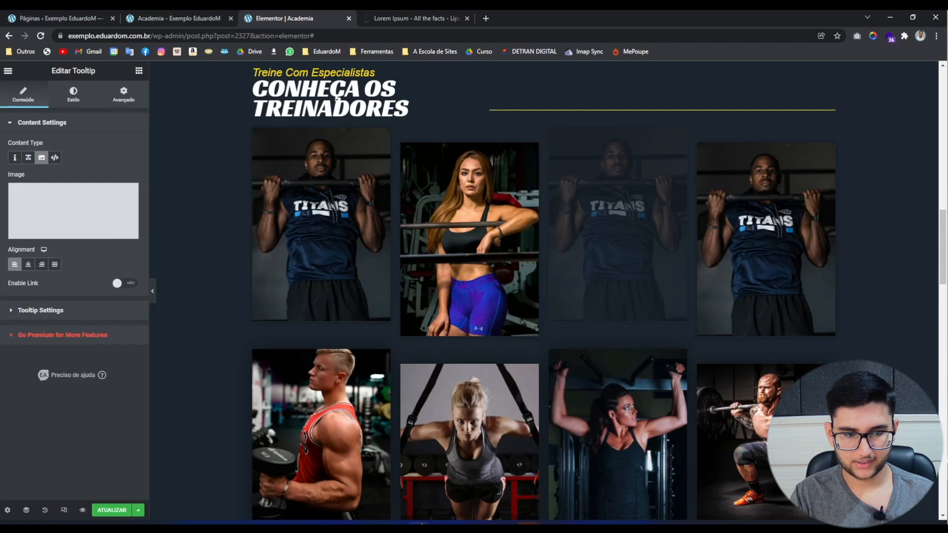
# Insert A.png into the fourth tooltip and preview the row without the panel.
pyautogui.rightClick(776, 265)
pyautogui.click(803, 274)
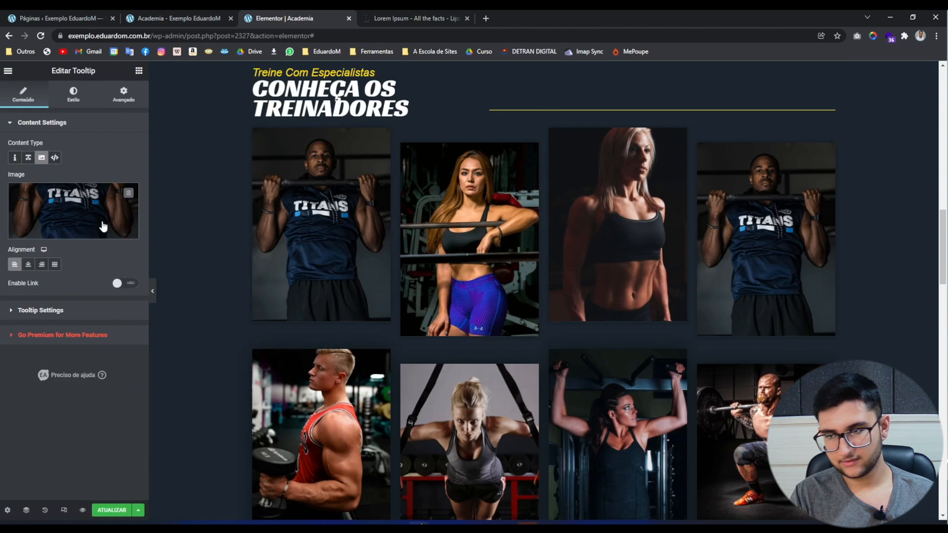
pyautogui.click(73, 217)
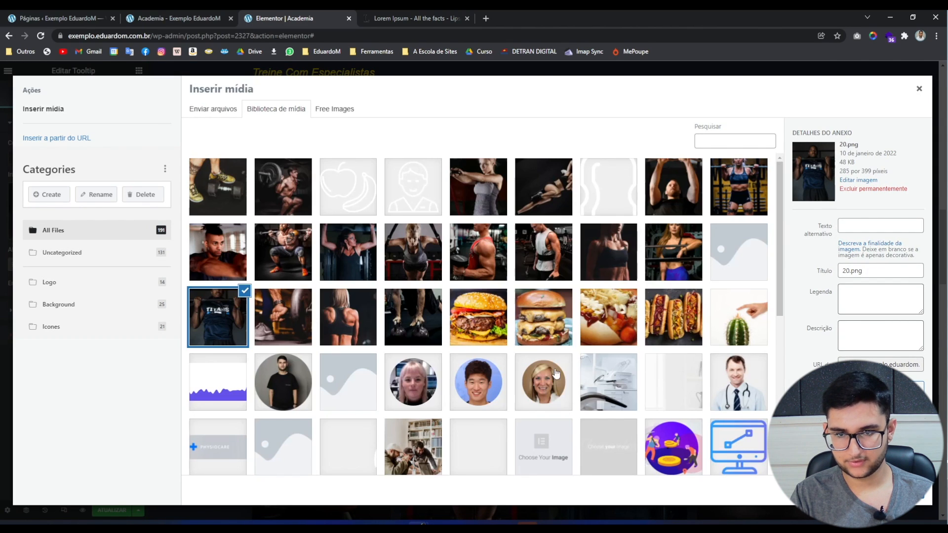
pyautogui.click(541, 265)
pyautogui.click(925, 504)
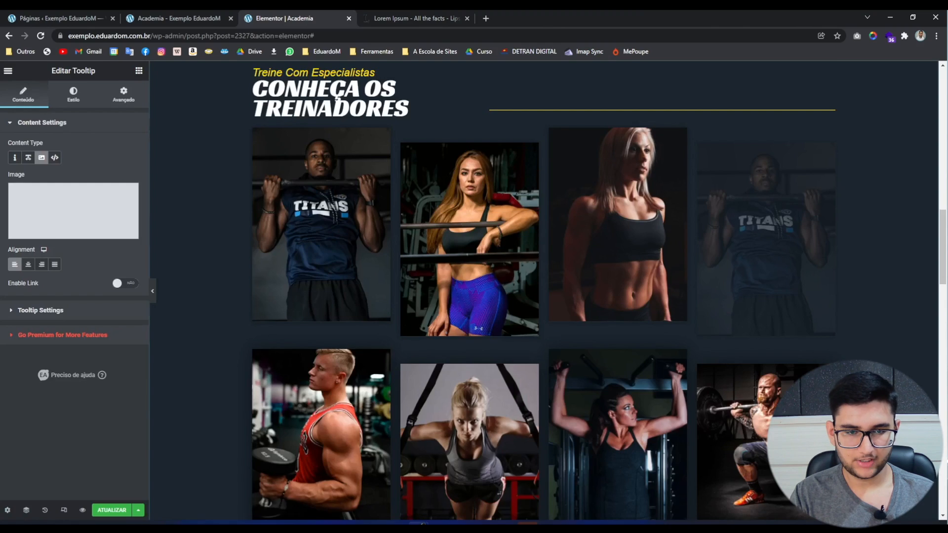
pyautogui.click(154, 292)
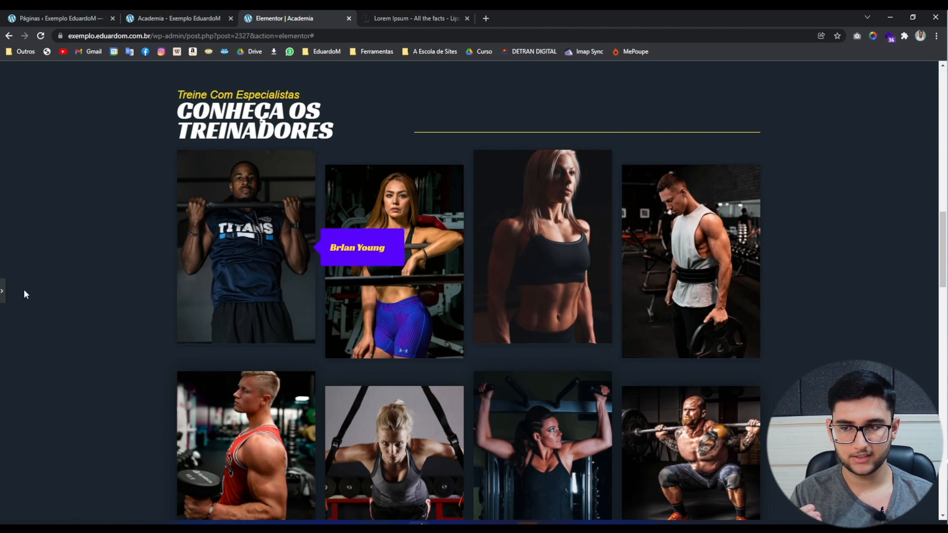
# Set the first trainer tooltip's Advanced Z-Index to 10.
pyautogui.click(2, 293)
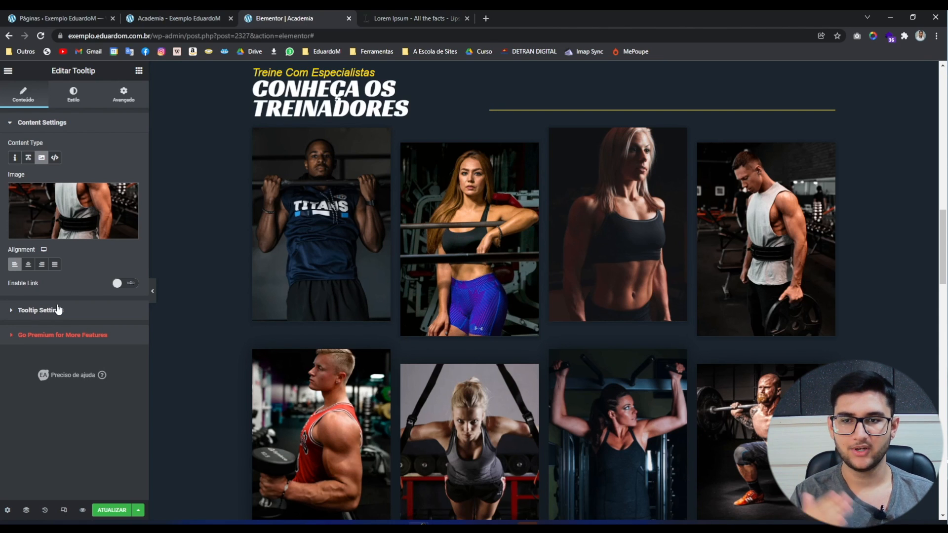
pyautogui.rightClick(296, 267)
pyautogui.click(328, 264)
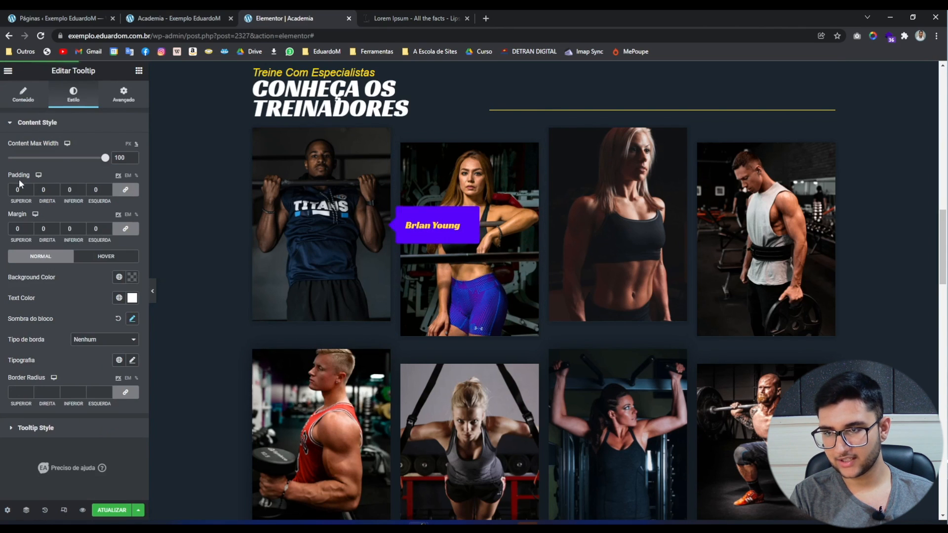
pyautogui.click(123, 94)
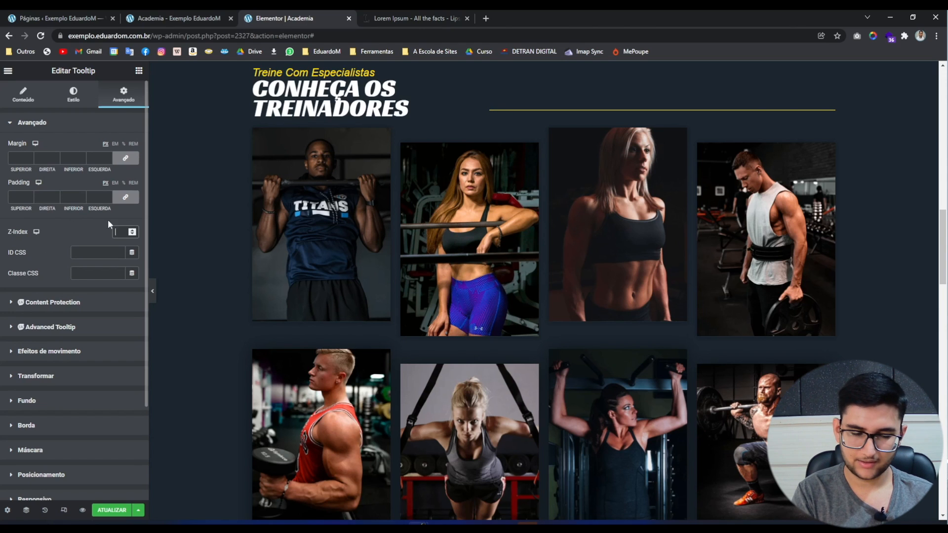
pyautogui.write('10')
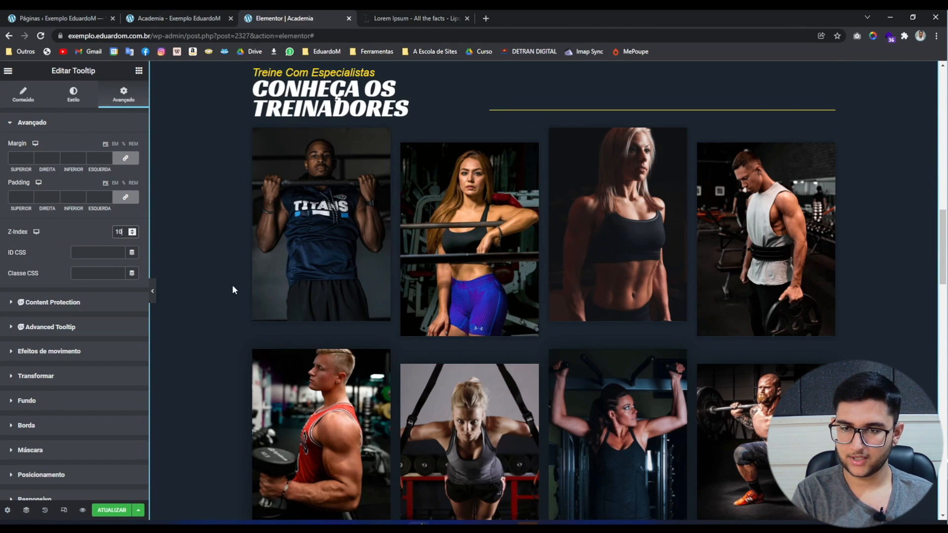
pyautogui.click(460, 171)
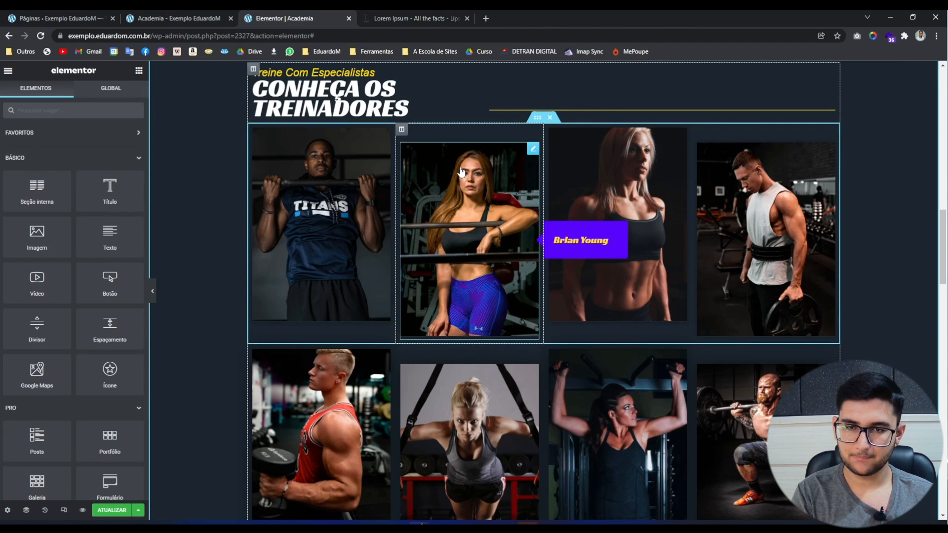
# Open the second trainer tooltip's Z-Index field in its Advanced settings.
pyautogui.rightClick(460, 171)
pyautogui.click(483, 180)
pyautogui.click(133, 107)
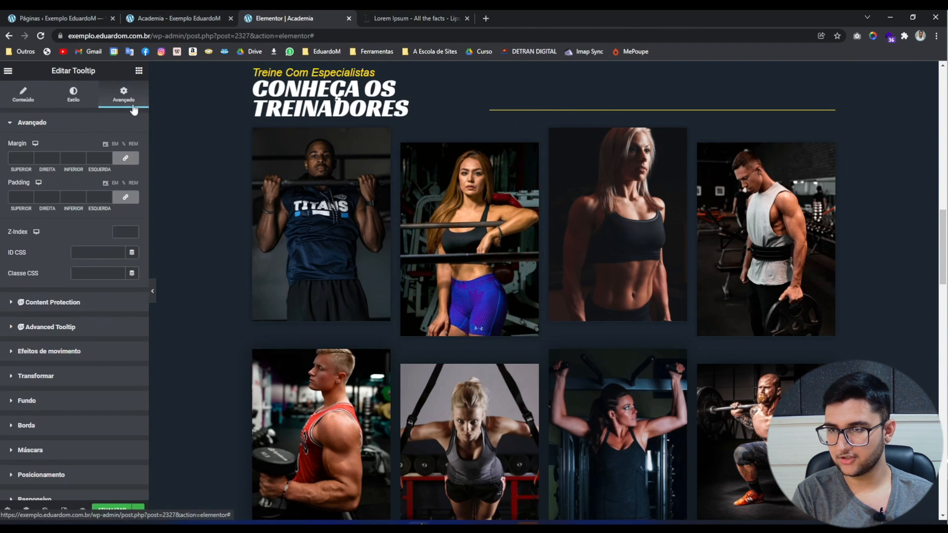
pyautogui.click(129, 230)
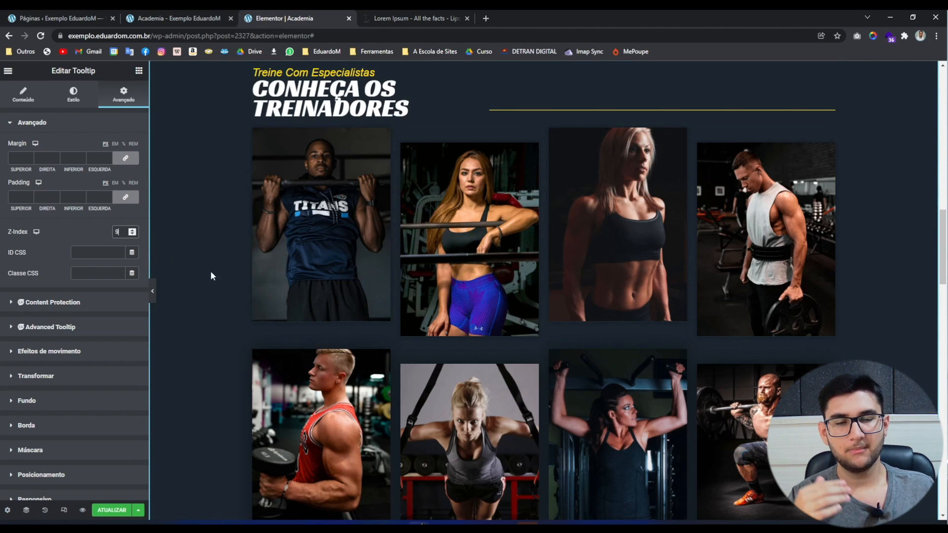
pyautogui.moveTo(267, 262)
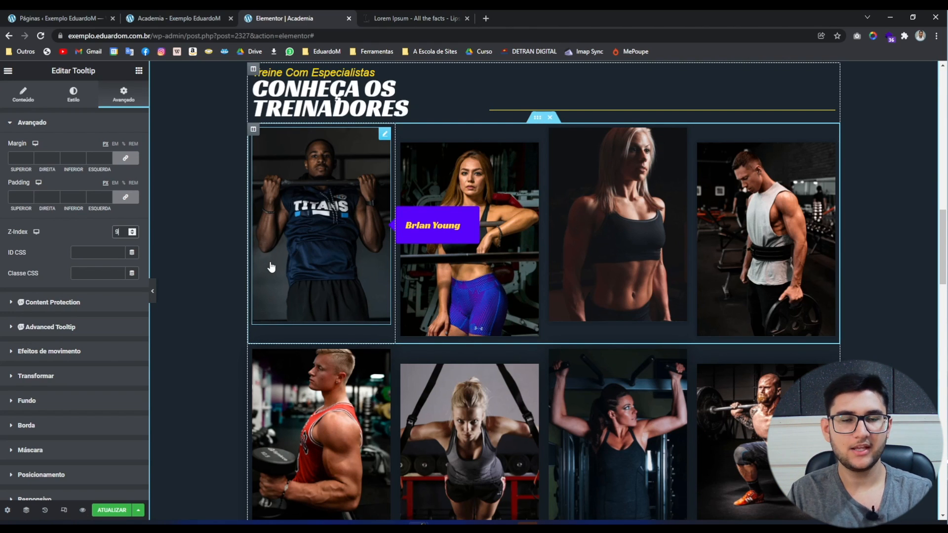
pyautogui.moveTo(465, 190)
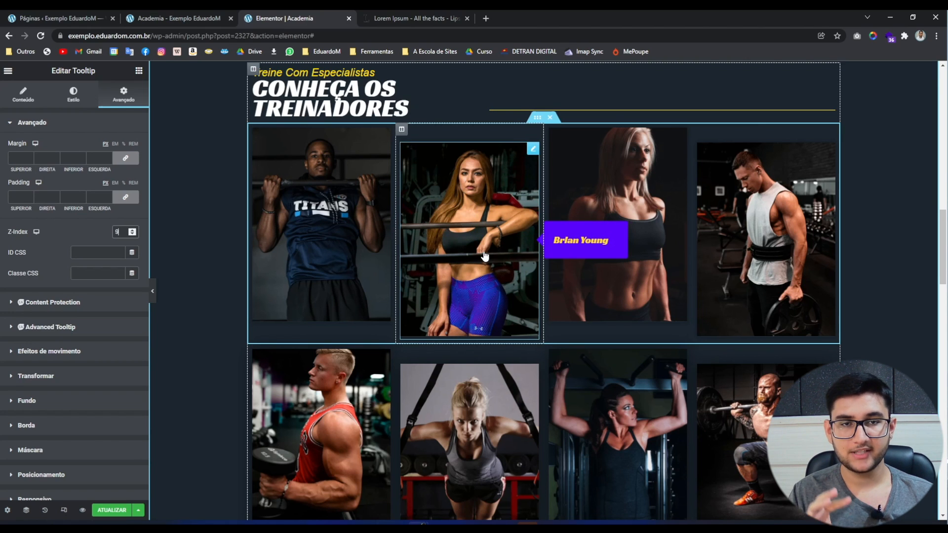
pyautogui.moveTo(626, 206)
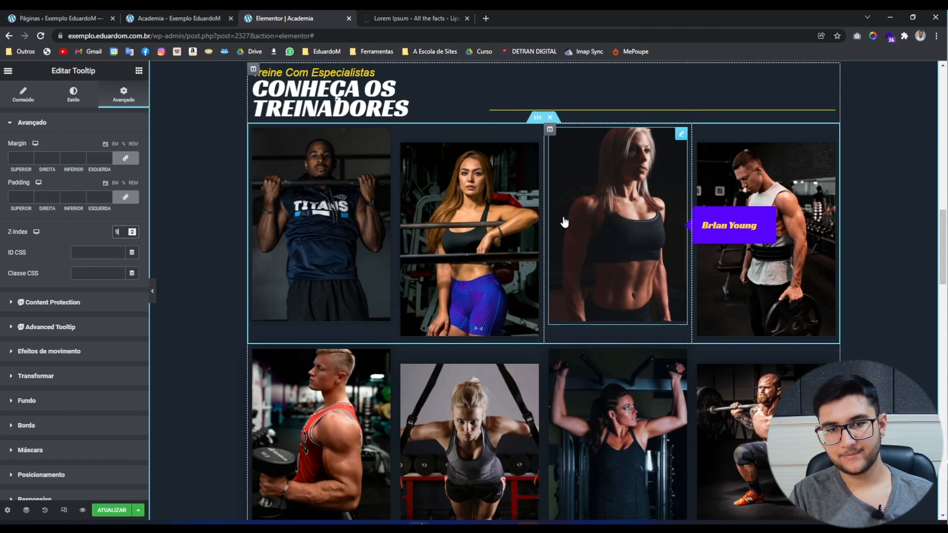
pyautogui.moveTo(311, 241)
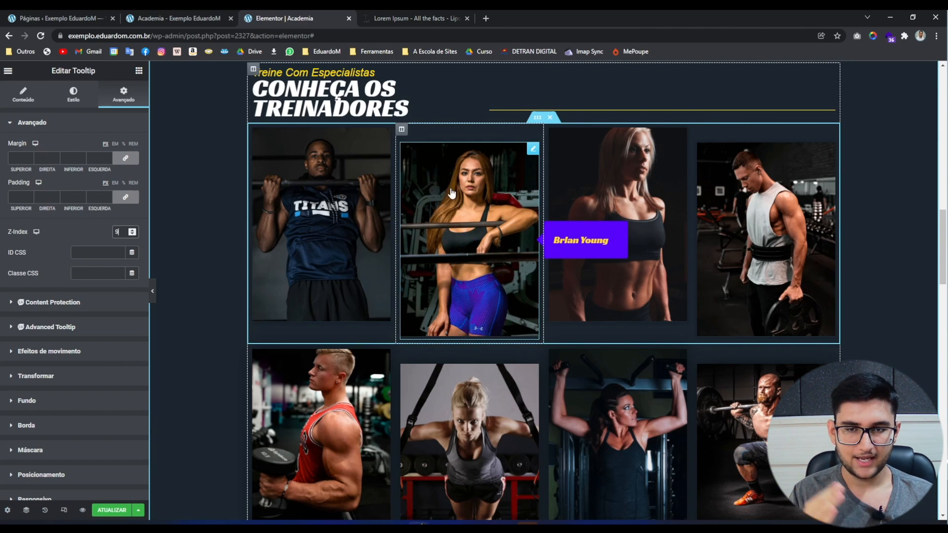
# Set the third tooltip's z-index to 4 and the fourth's to 7, then preview.
pyautogui.rightClick(626, 204)
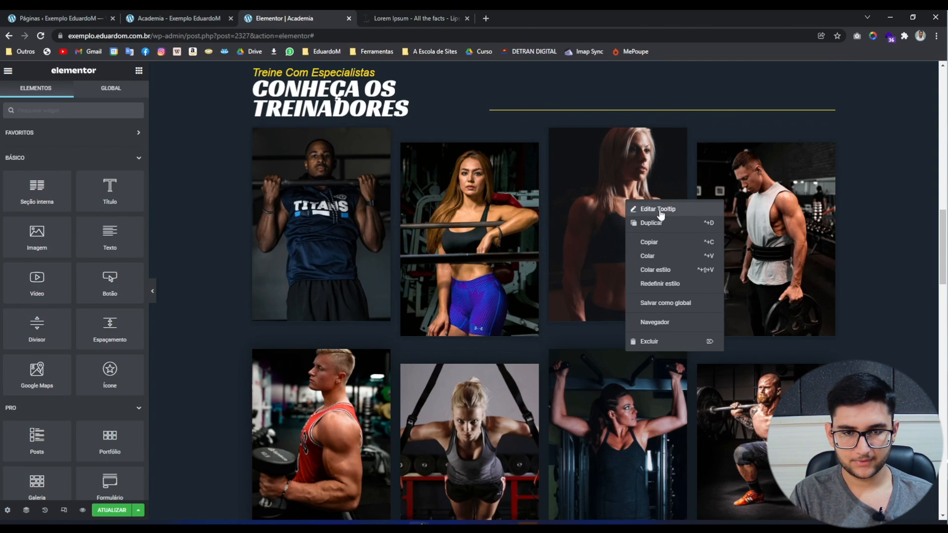
pyautogui.click(640, 208)
pyautogui.click(137, 98)
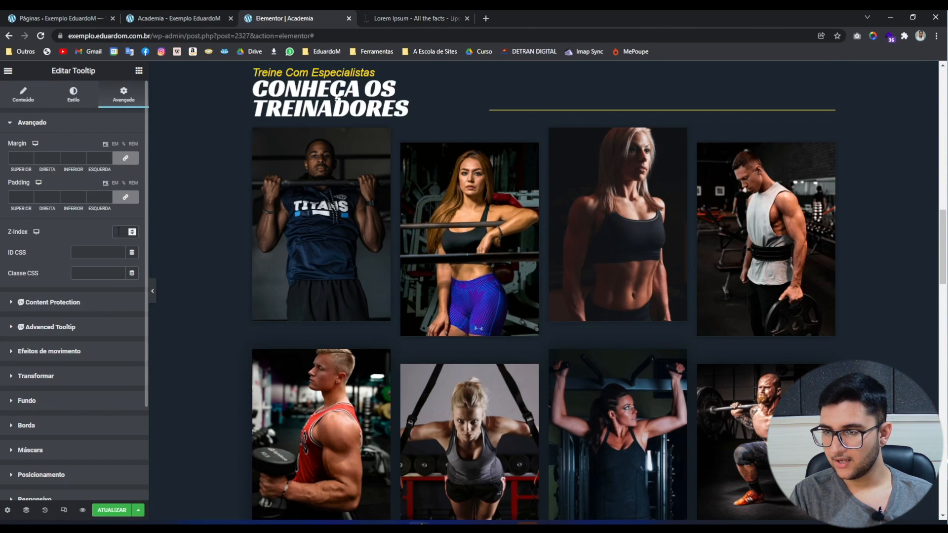
pyautogui.write('4')
pyautogui.click(749, 222)
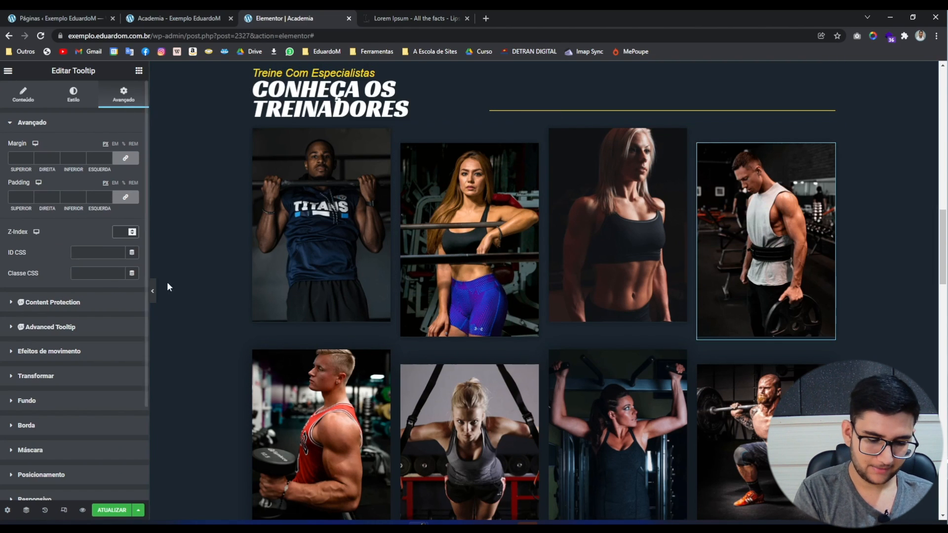
pyautogui.write('7')
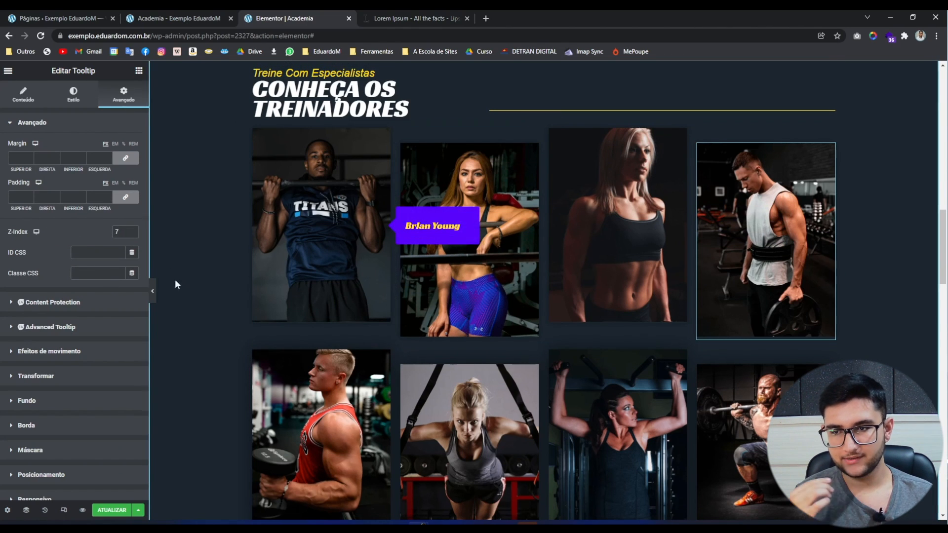
pyautogui.click(152, 291)
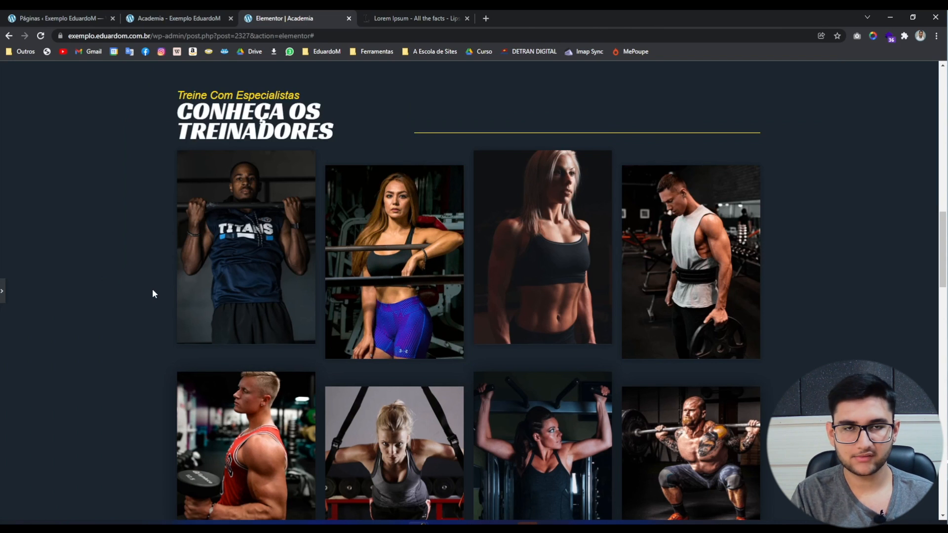
# Raise the second tooltip's z-index to 11 and check it in preview.
pyautogui.click(2, 292)
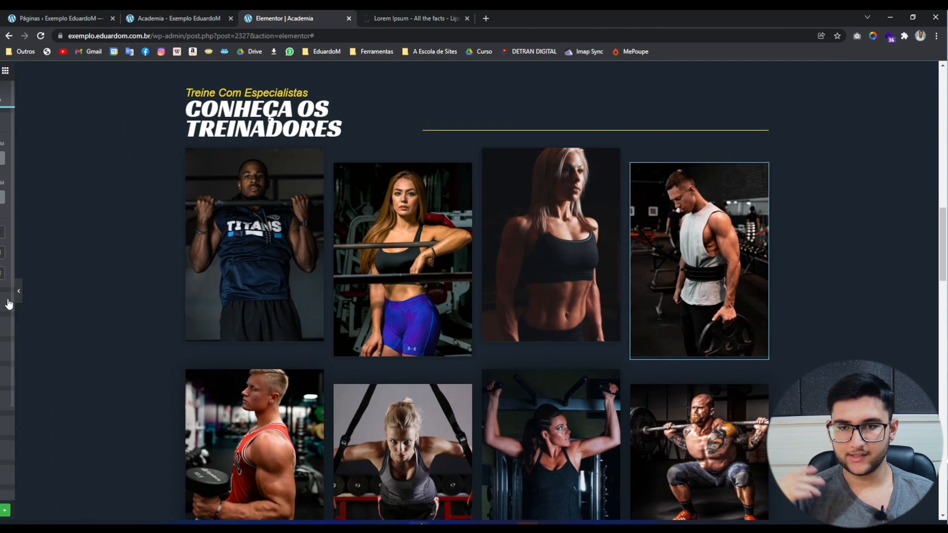
pyautogui.rightClick(481, 183)
pyautogui.click(506, 183)
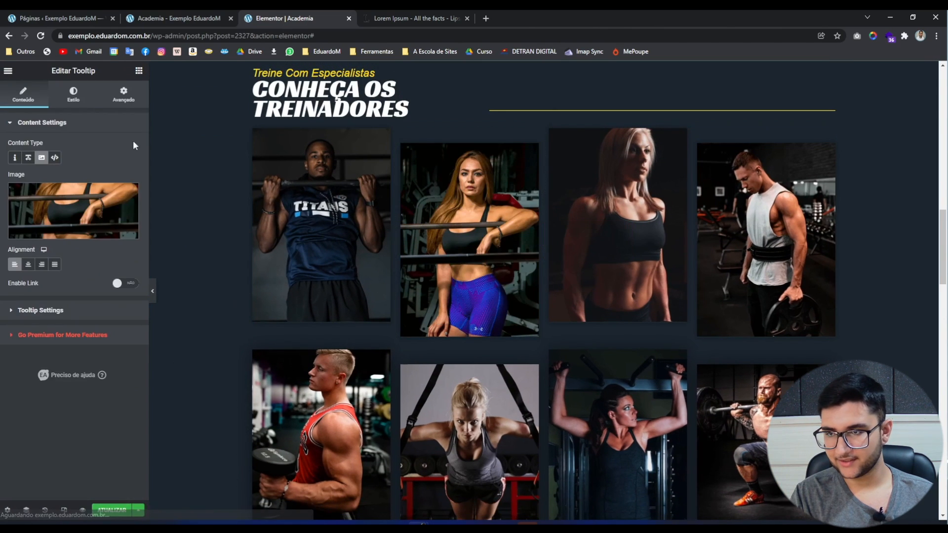
pyautogui.click(123, 94)
pyautogui.click(131, 229)
pyautogui.click(131, 229)
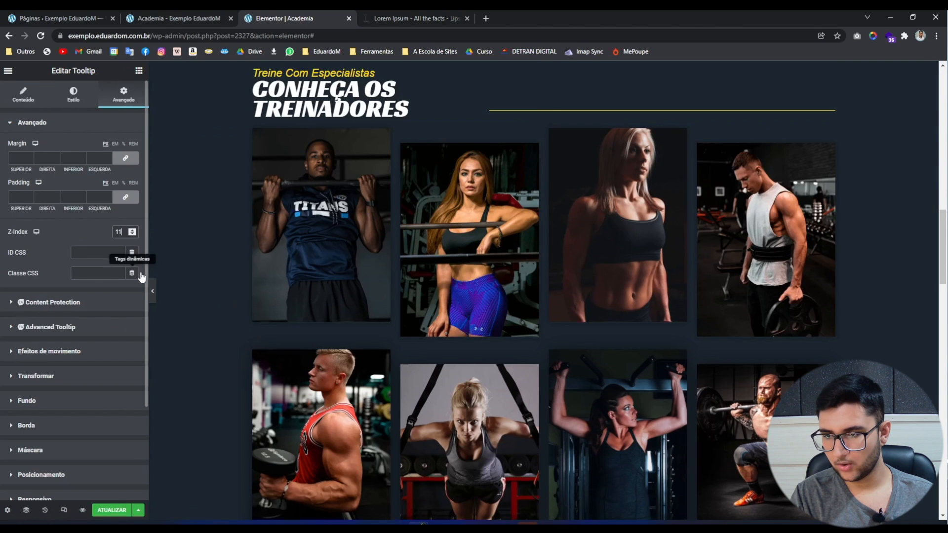
pyautogui.click(153, 292)
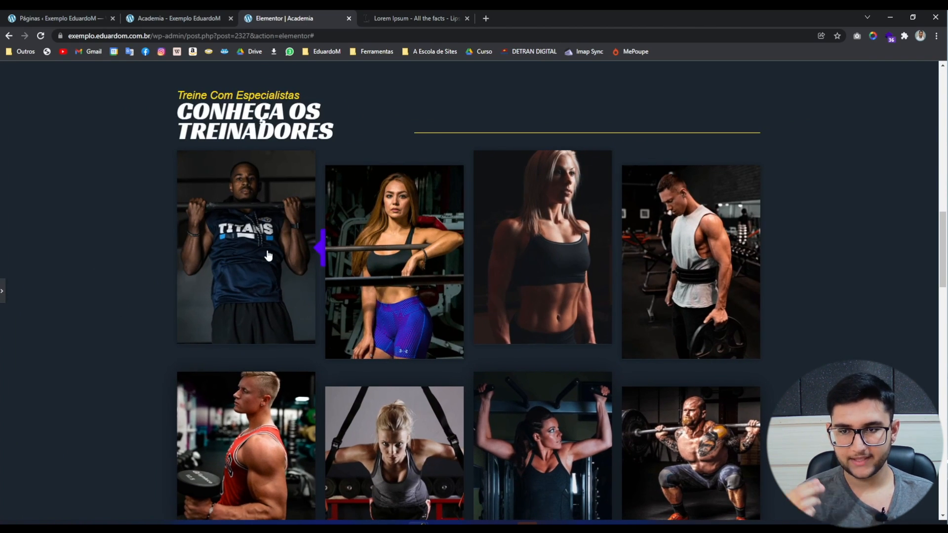
pyautogui.click(2, 299)
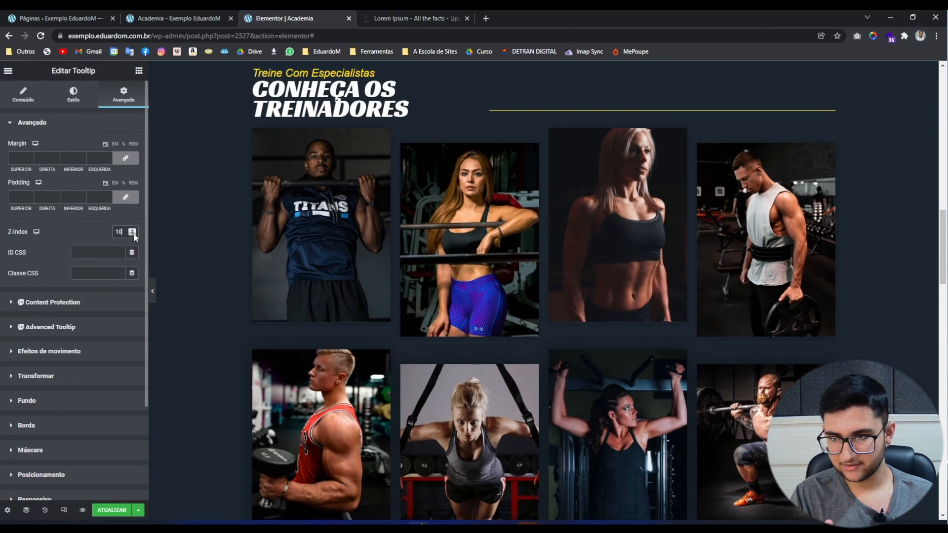
pyautogui.click(153, 291)
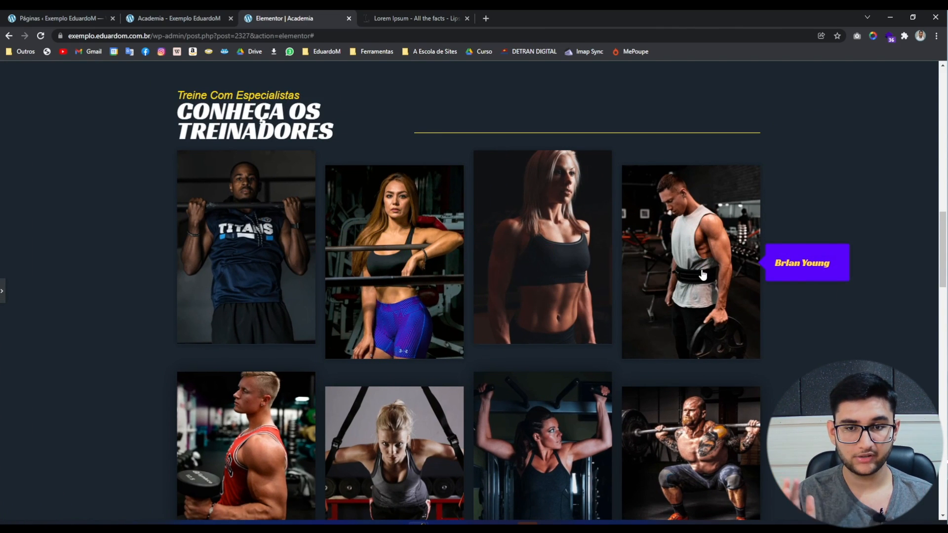
pyautogui.click(2, 291)
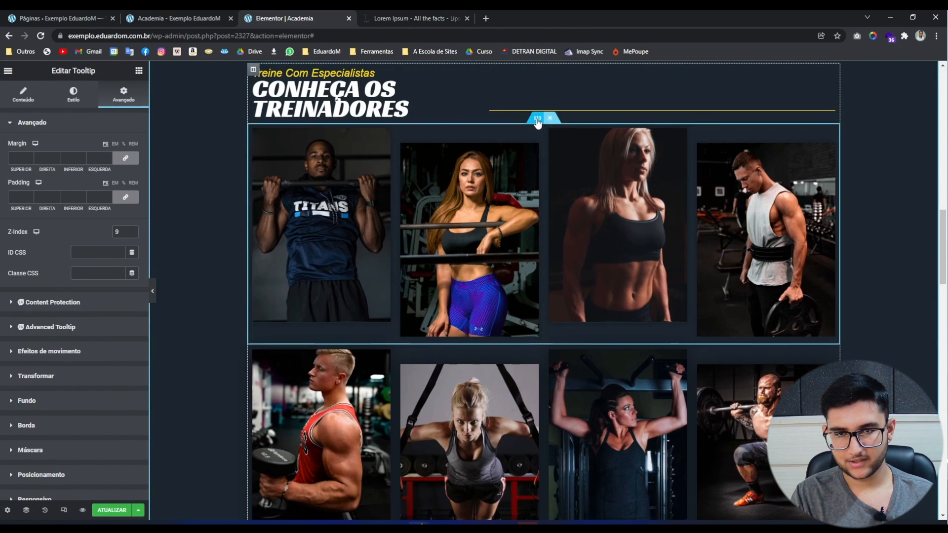
# Duplicate the row of trainer photos.
pyautogui.rightClick(538, 120)
pyautogui.click(554, 147)
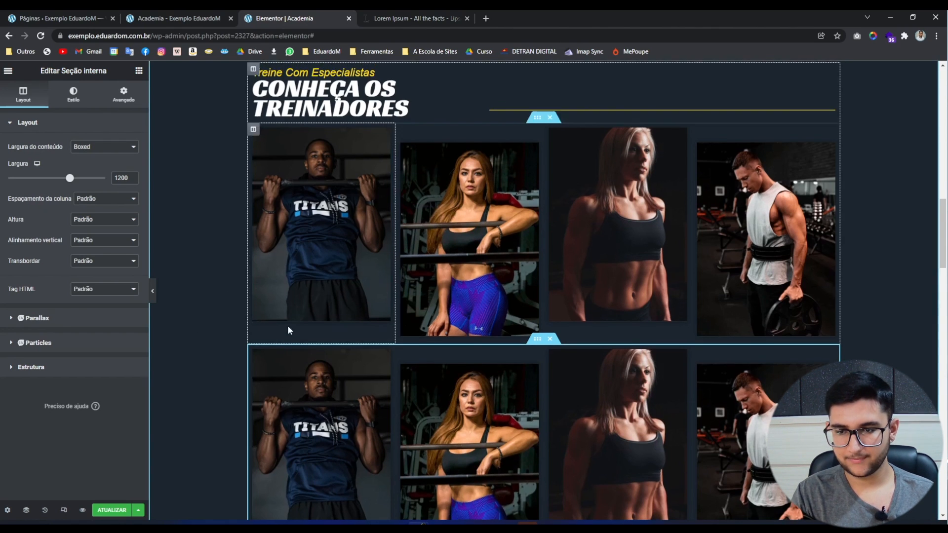
pyautogui.scroll(-2, 287, 325)
# Set the Hover Direction of the first and second copied tooltips to Bottom.
pyautogui.rightClick(327, 335)
pyautogui.click(348, 343)
pyautogui.moveTo(347, 343)
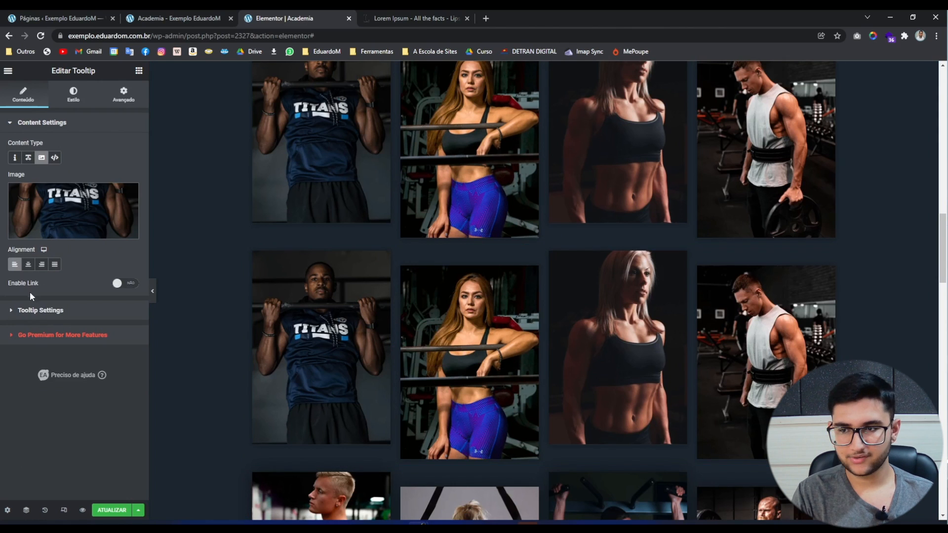
pyautogui.click(35, 311)
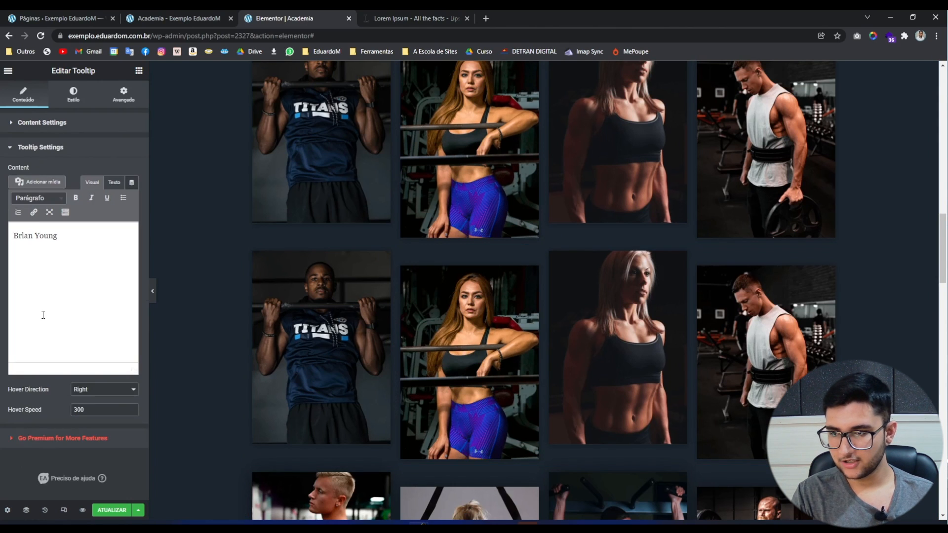
pyautogui.click(94, 390)
pyautogui.click(92, 423)
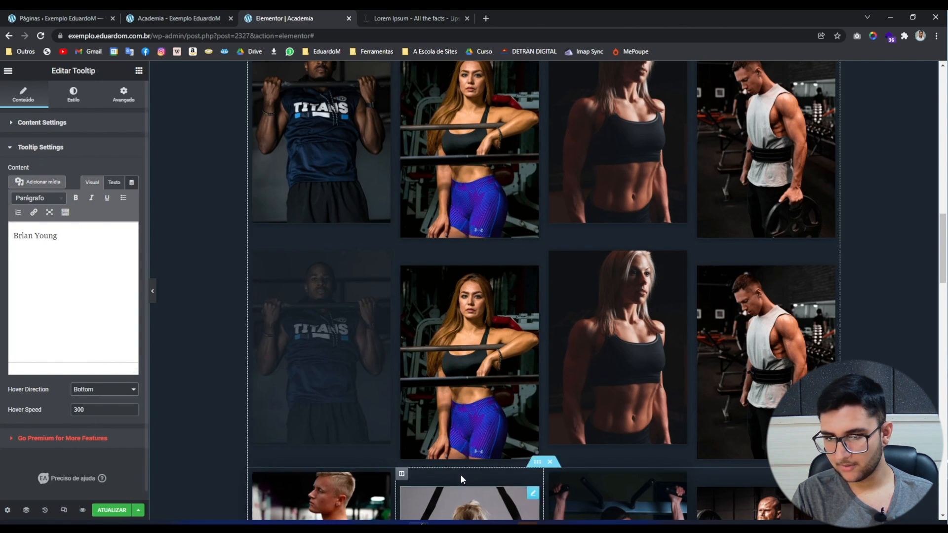
pyautogui.rightClick(465, 360)
pyautogui.click(481, 365)
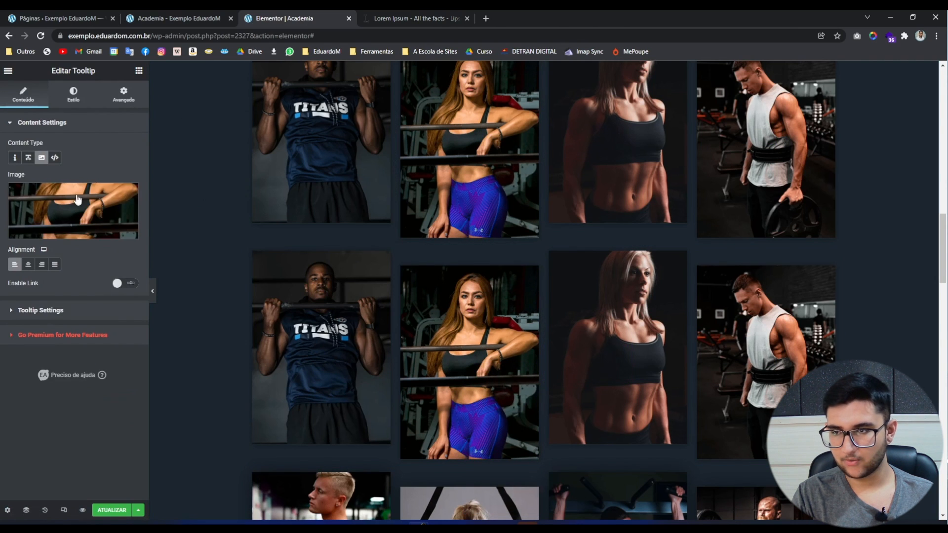
pyautogui.click(44, 311)
pyautogui.click(85, 389)
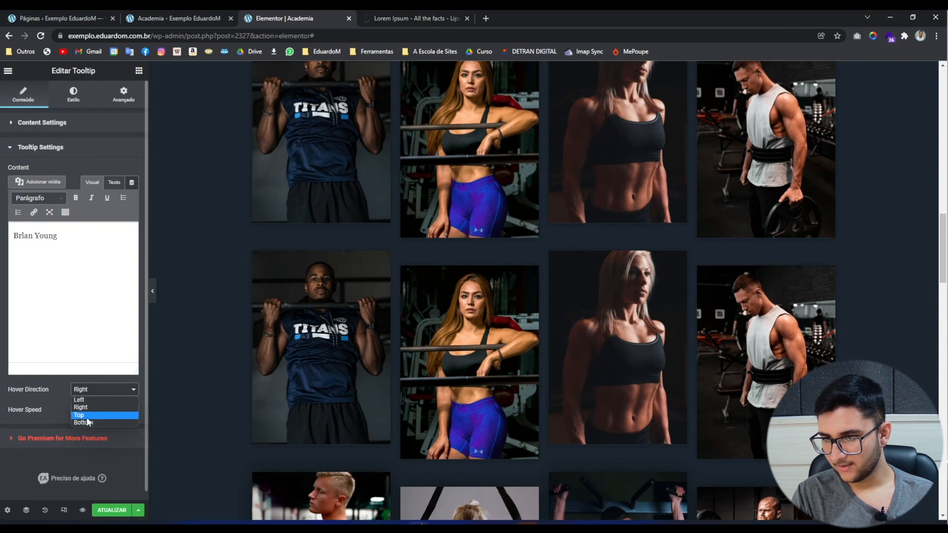
pyautogui.click(92, 423)
# Set the third and fourth copied tooltips' Hover Direction to Bottom, then preview.
pyautogui.rightClick(649, 311)
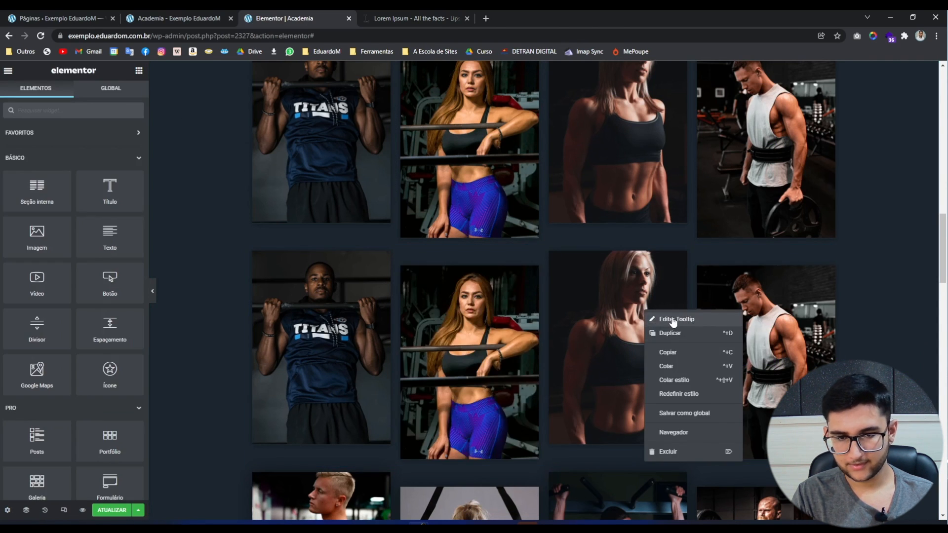
pyautogui.click(674, 320)
pyautogui.click(38, 310)
pyautogui.click(93, 389)
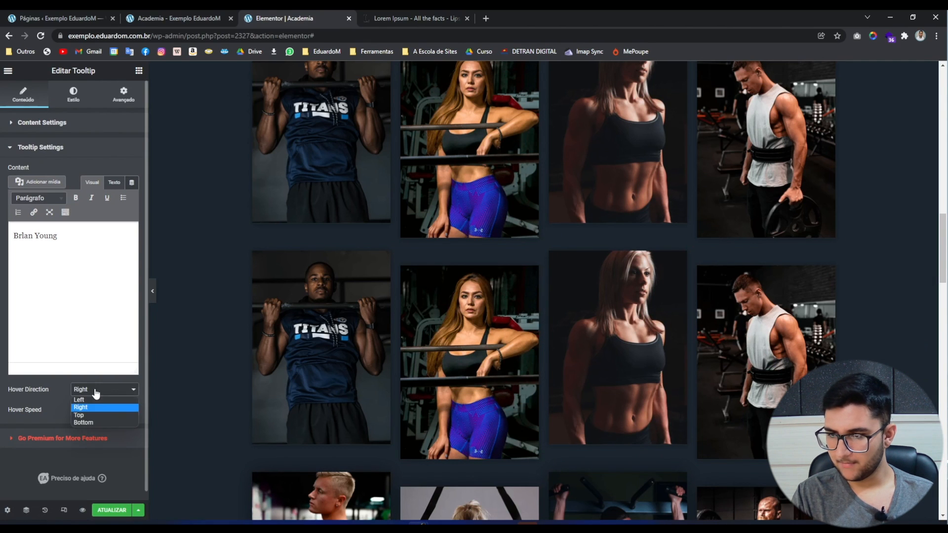
pyautogui.click(92, 422)
pyautogui.rightClick(776, 303)
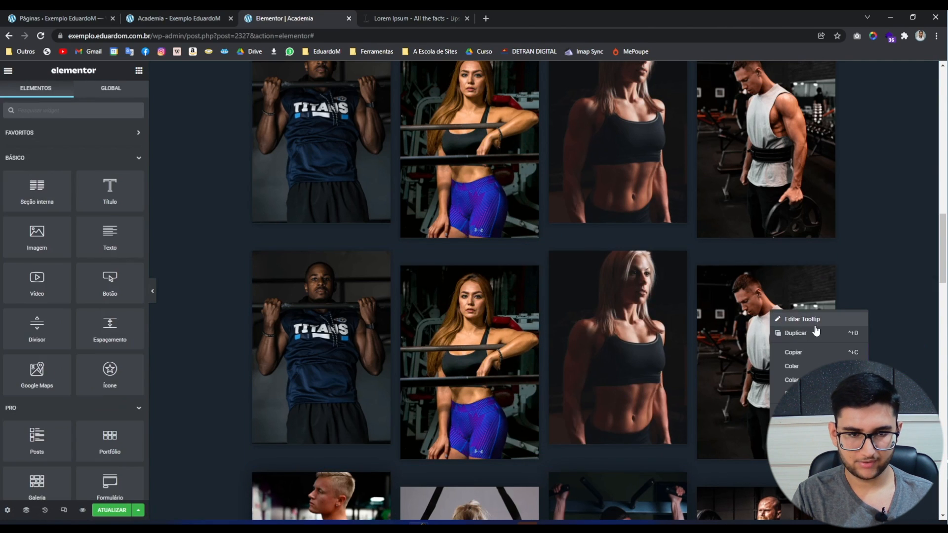
pyautogui.click(812, 321)
pyautogui.click(48, 304)
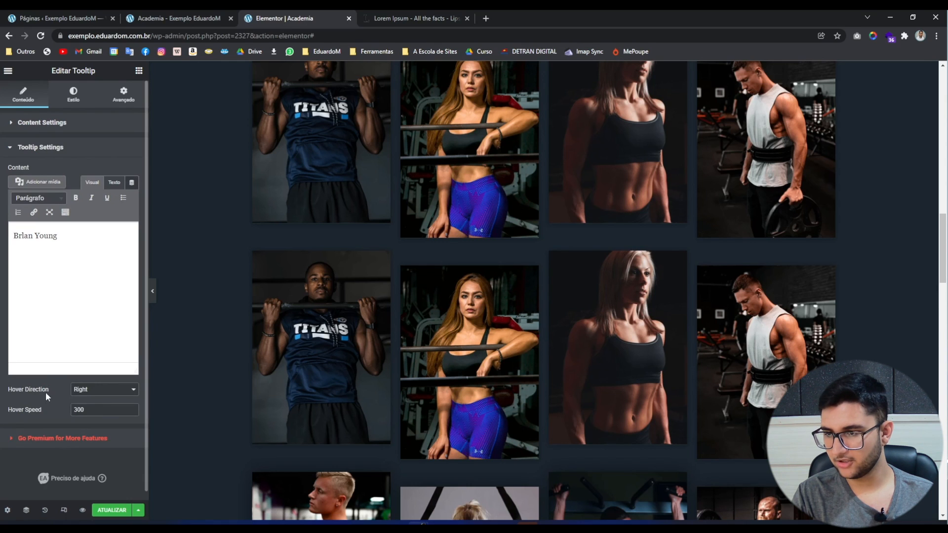
pyautogui.click(93, 393)
pyautogui.click(88, 424)
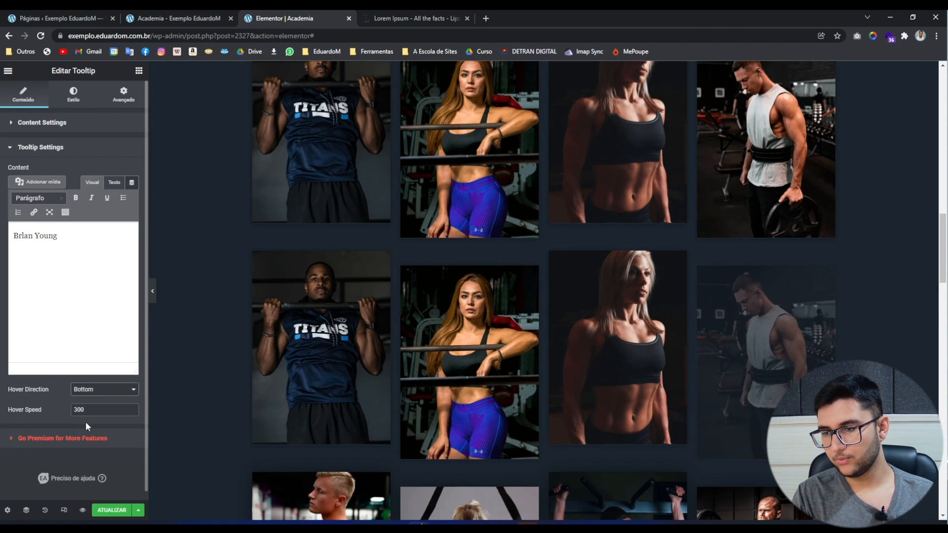
pyautogui.click(153, 291)
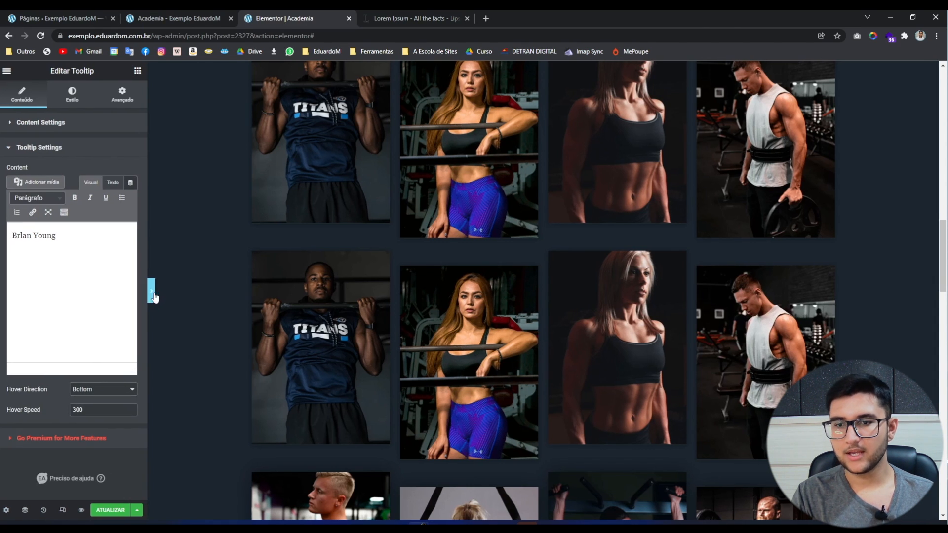
pyautogui.scroll(-1, 1, 280)
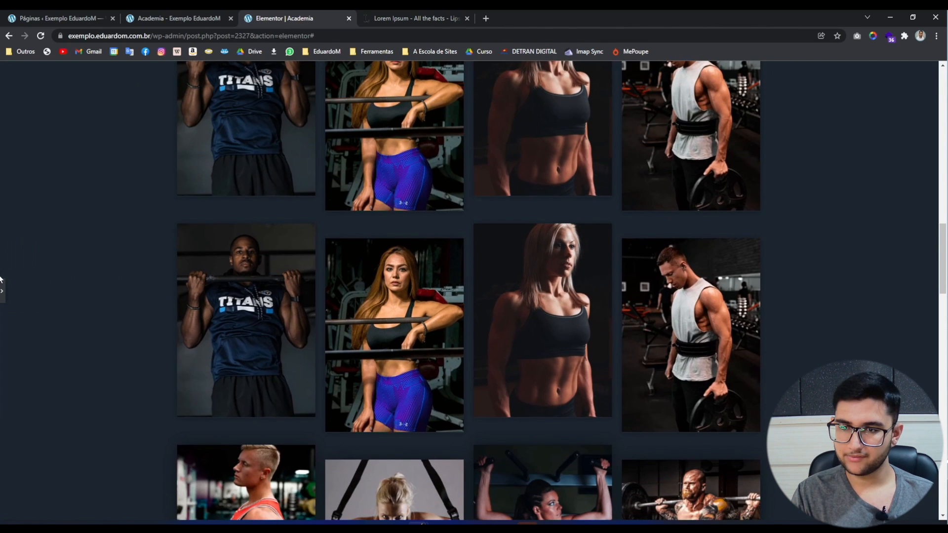
pyautogui.moveTo(214, 302)
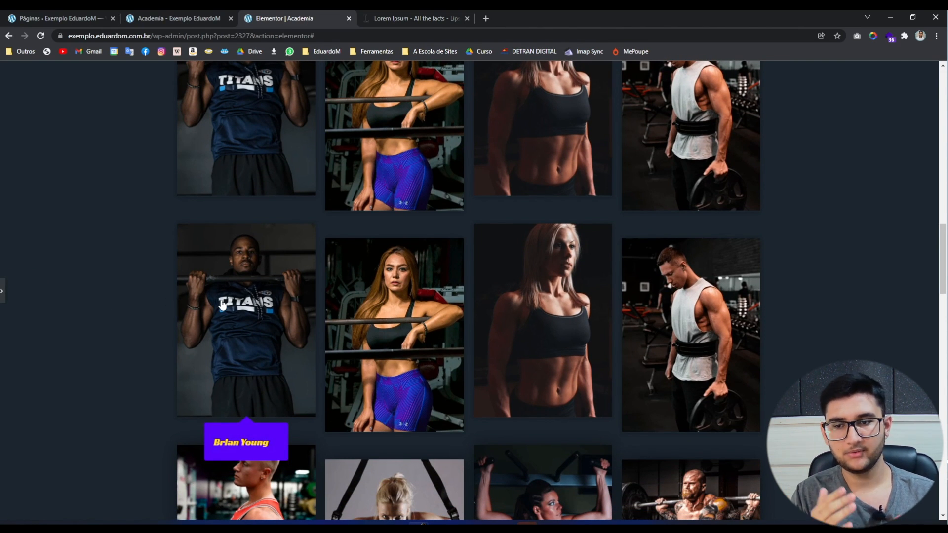
pyautogui.moveTo(399, 348)
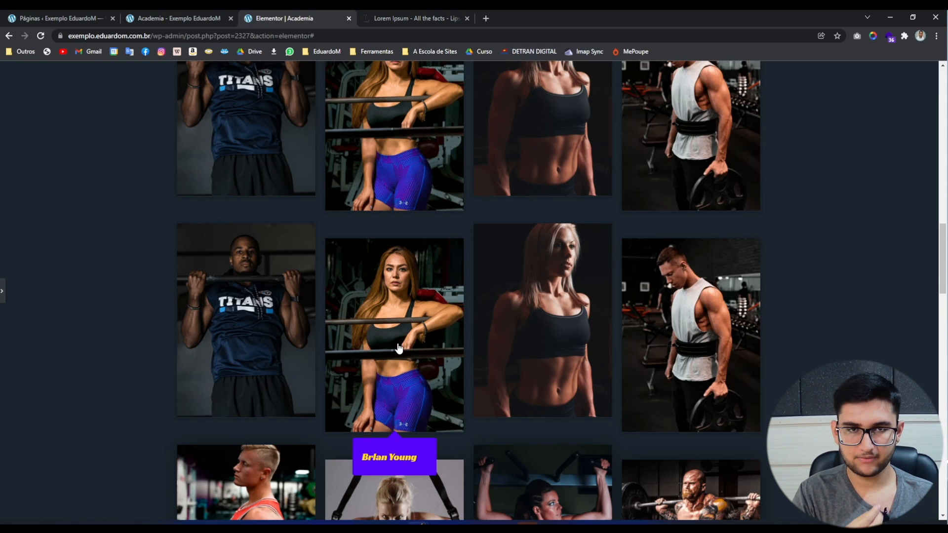
pyautogui.moveTo(525, 357)
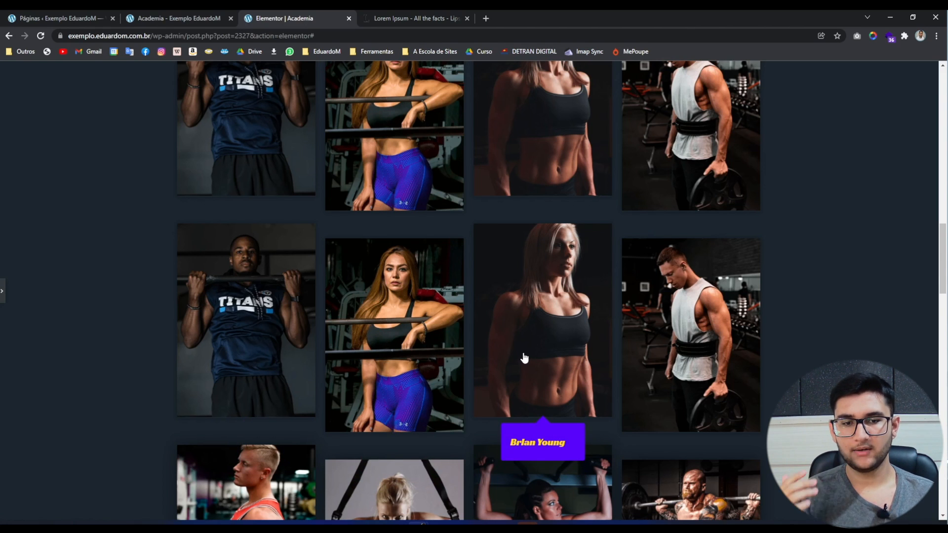
pyautogui.moveTo(671, 372)
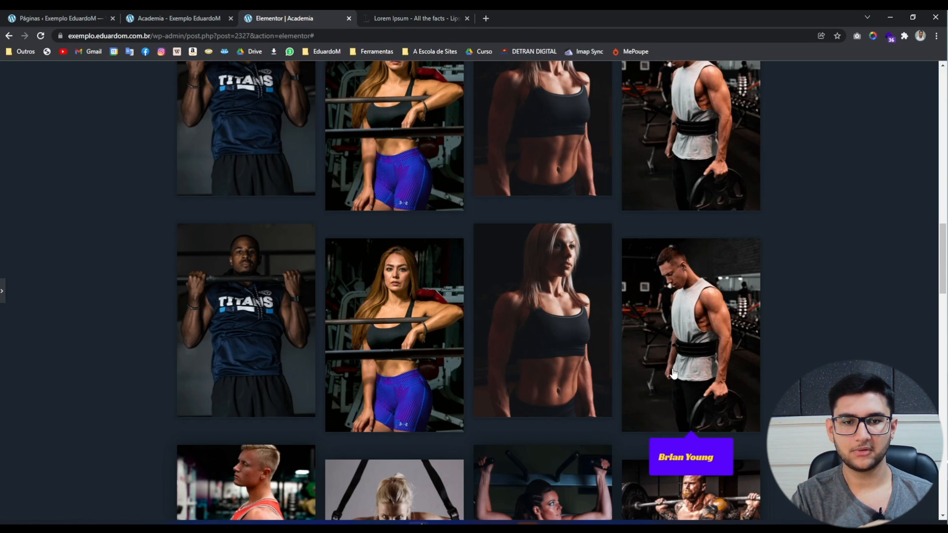
pyautogui.scroll(-4, 646, 366)
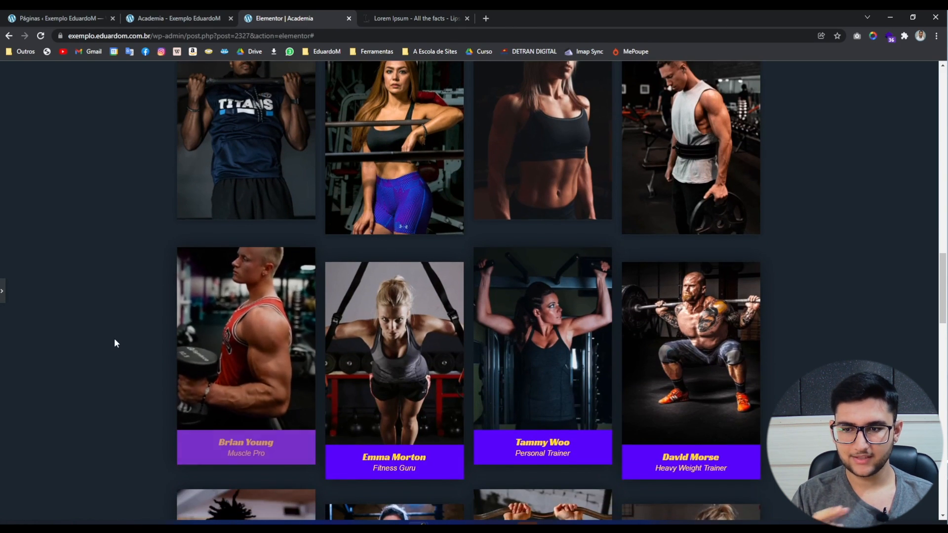
pyautogui.scroll(2, 115, 339)
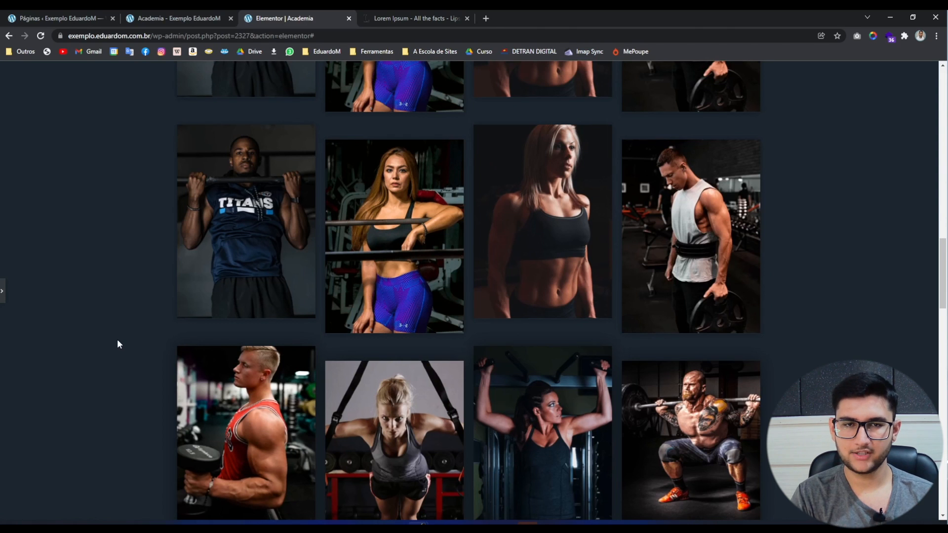